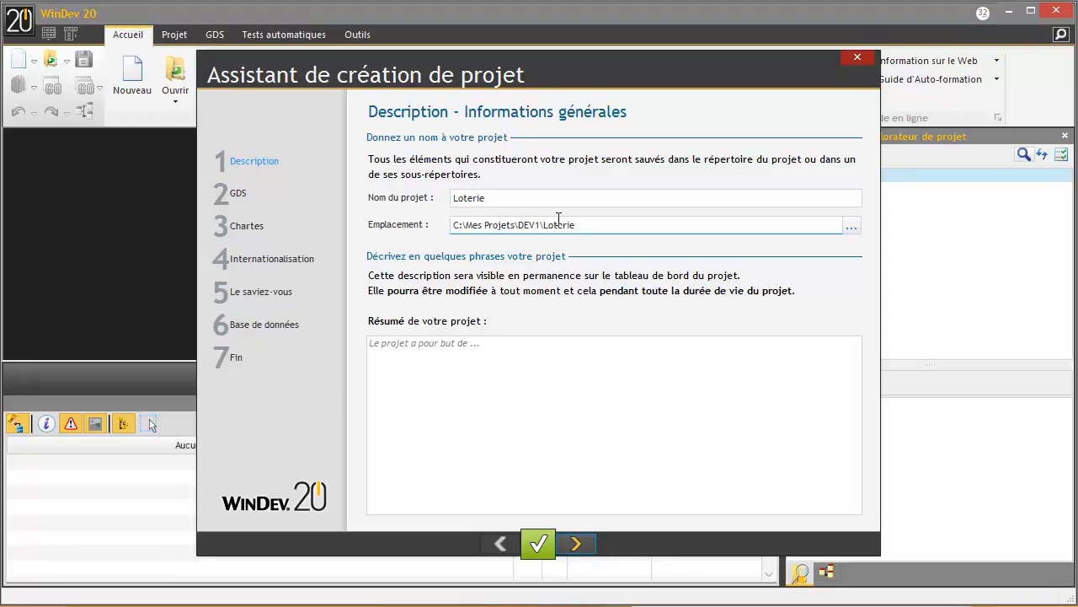
- Select the project location path and advance past attached documents, operating system and platform pages
left_click(581, 224)
left_click_drag(582, 224, 444, 221)
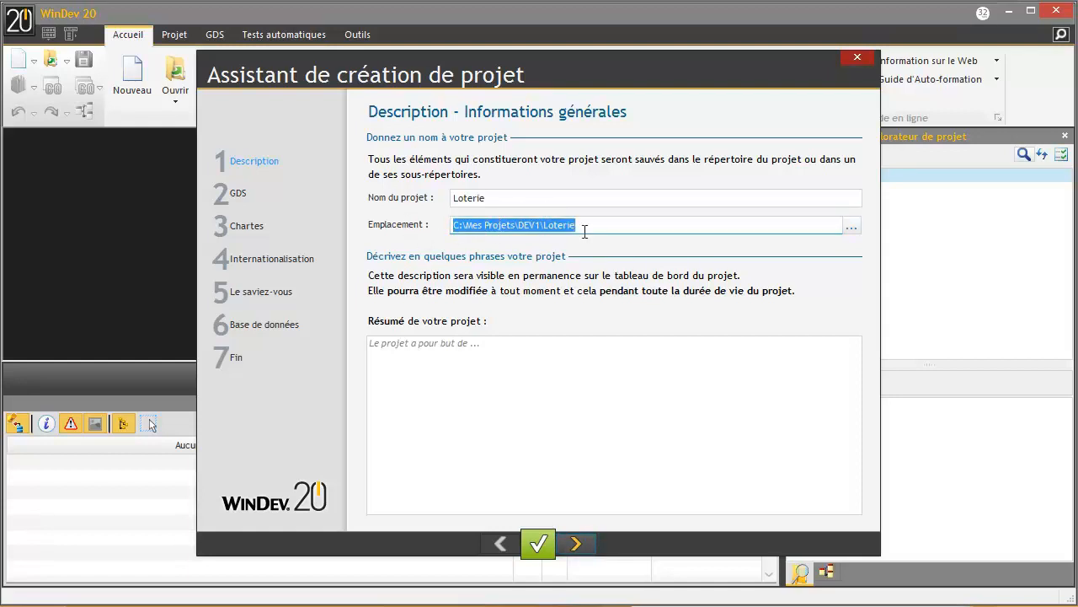
left_click(575, 545)
left_click(575, 546)
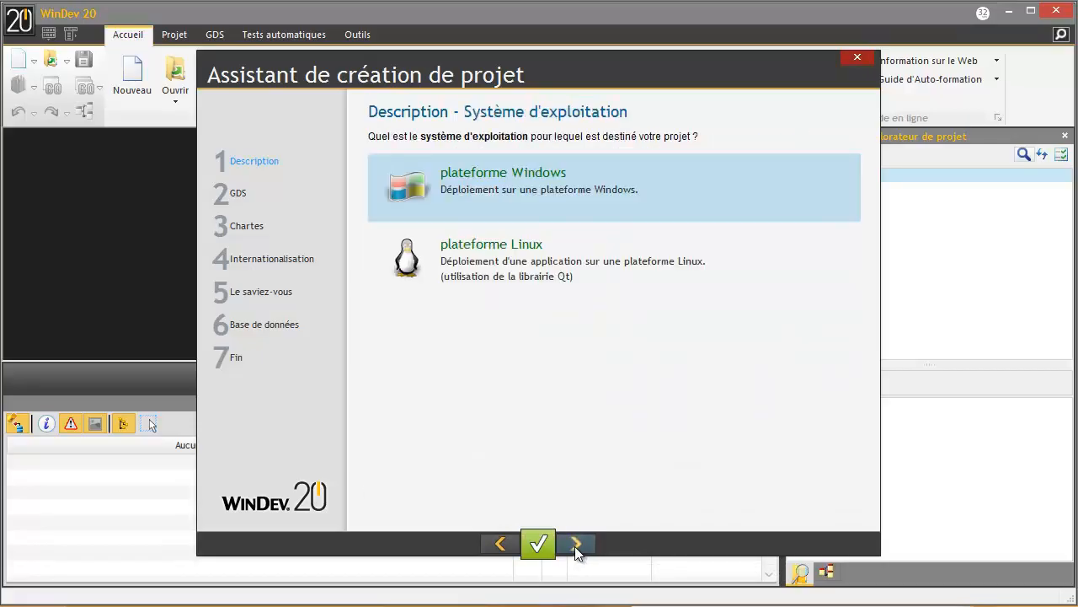
left_click(575, 546)
left_click(574, 546)
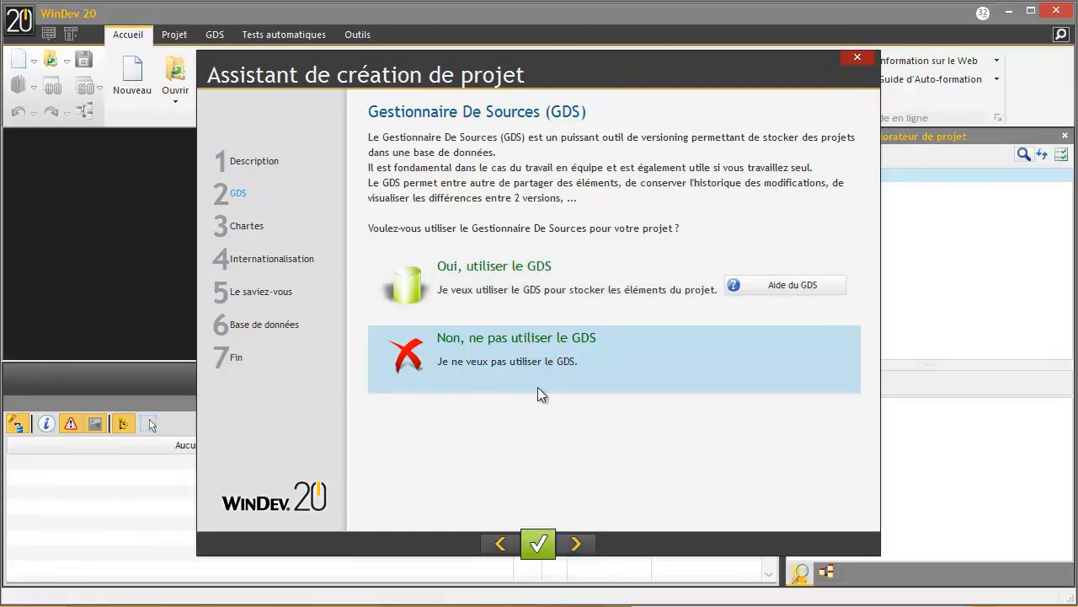
- After briefly trying the GDS option, choose not to use the source manager
left_click(523, 282)
left_click(576, 544)
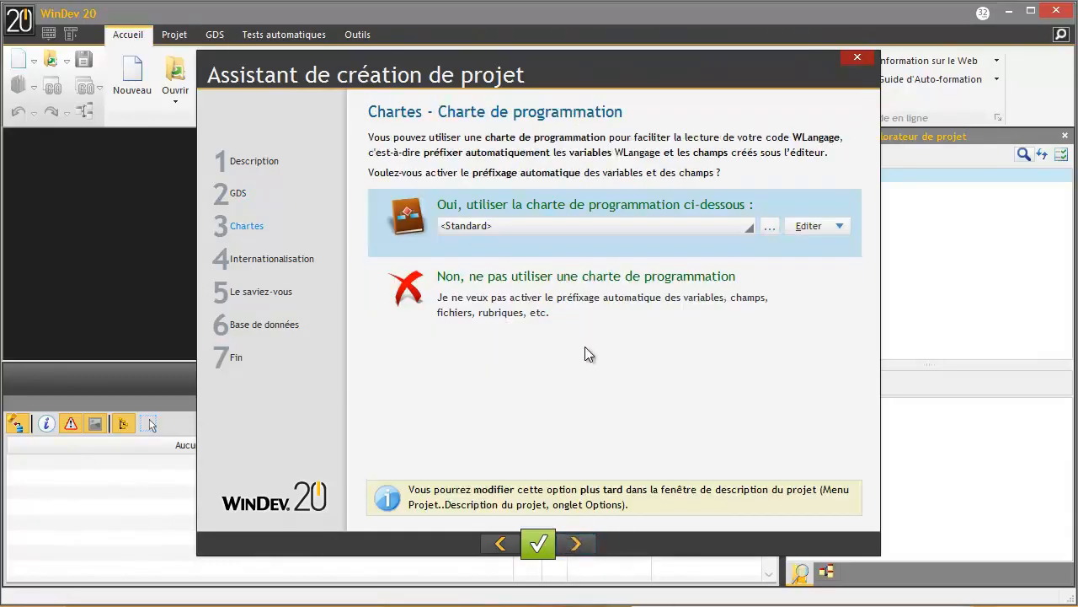
left_click(501, 545)
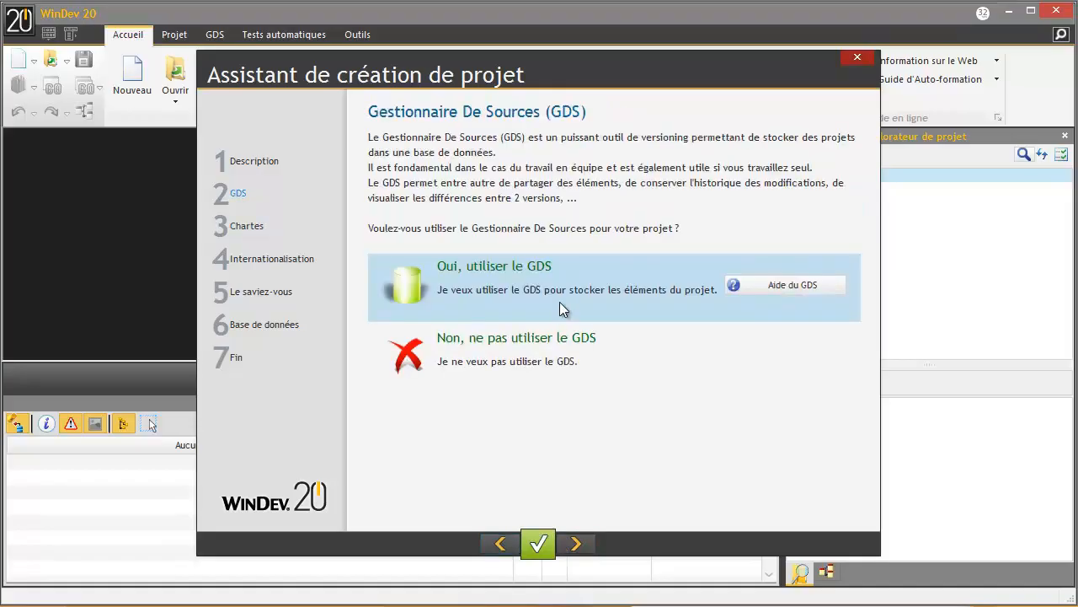
left_click(578, 546)
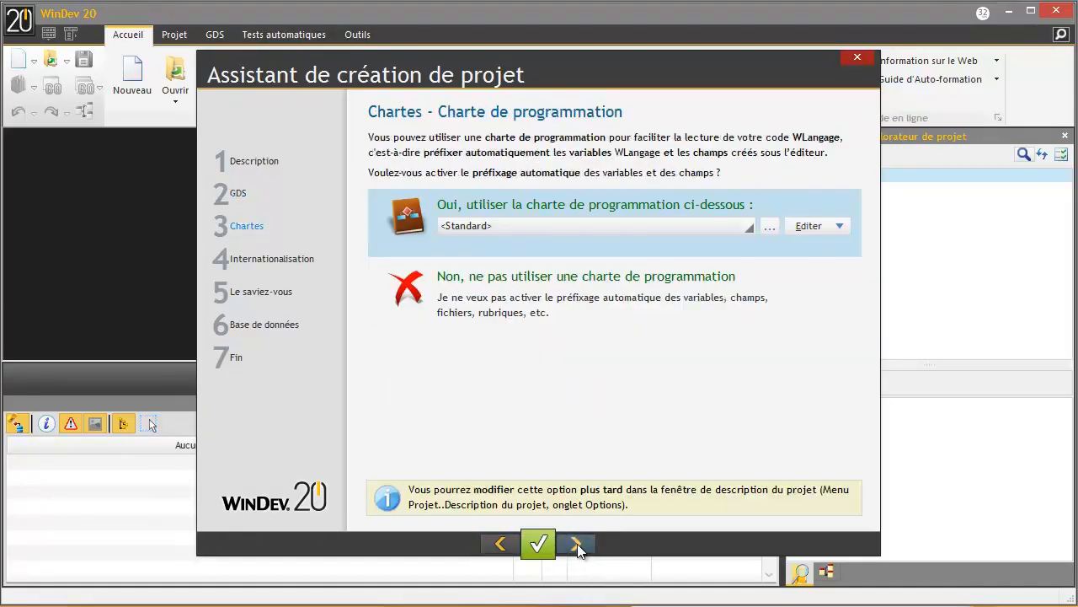
left_click(501, 543)
left_click(505, 347)
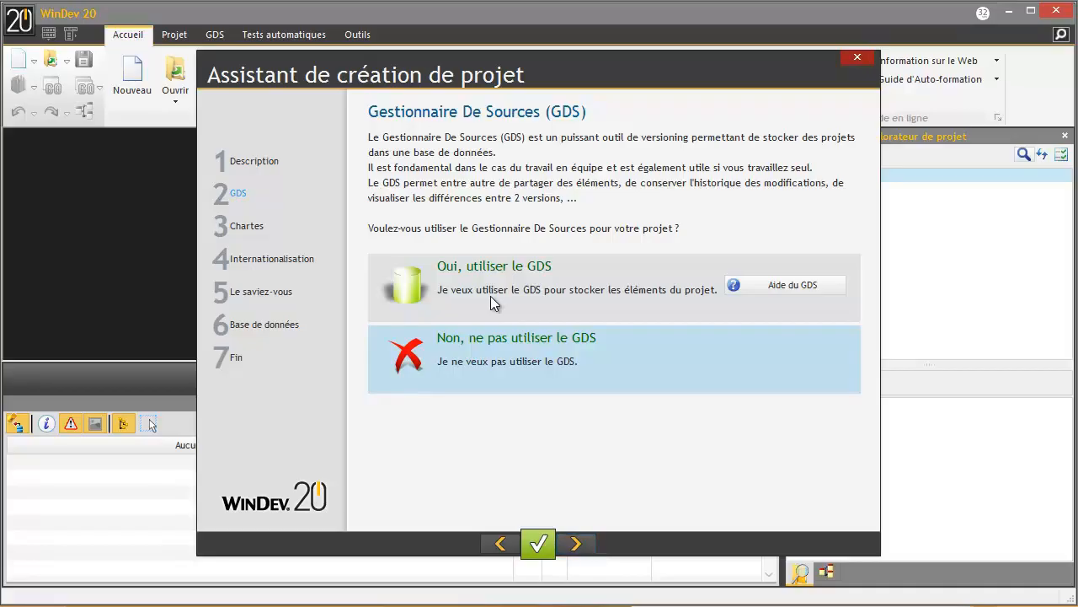
- Keep default charters and window settings, disable the startup tips window, and create a new database
left_click(577, 545)
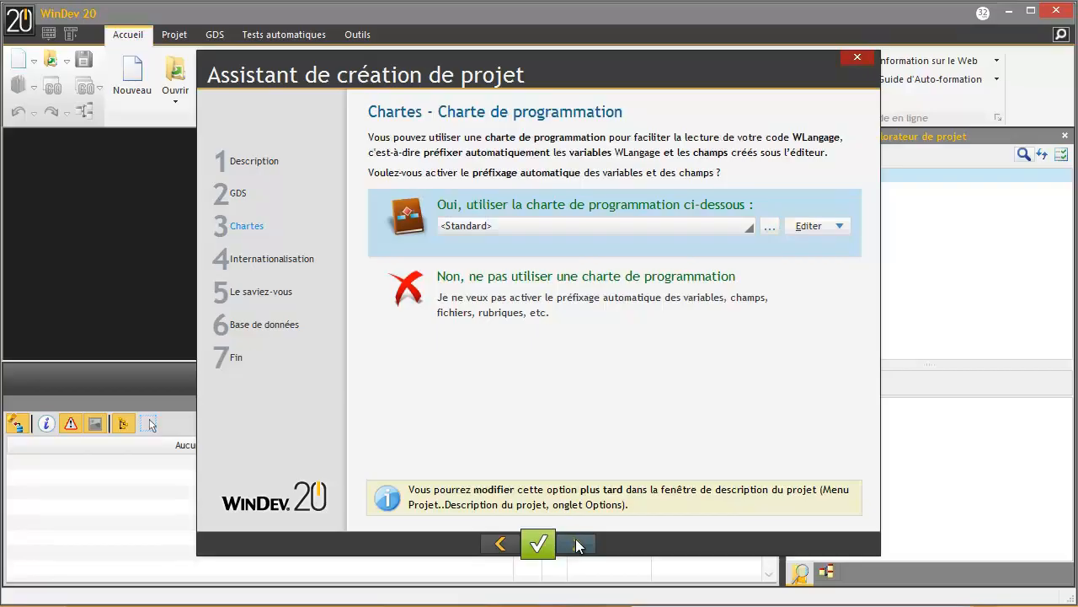
left_click(577, 544)
double_click(447, 200)
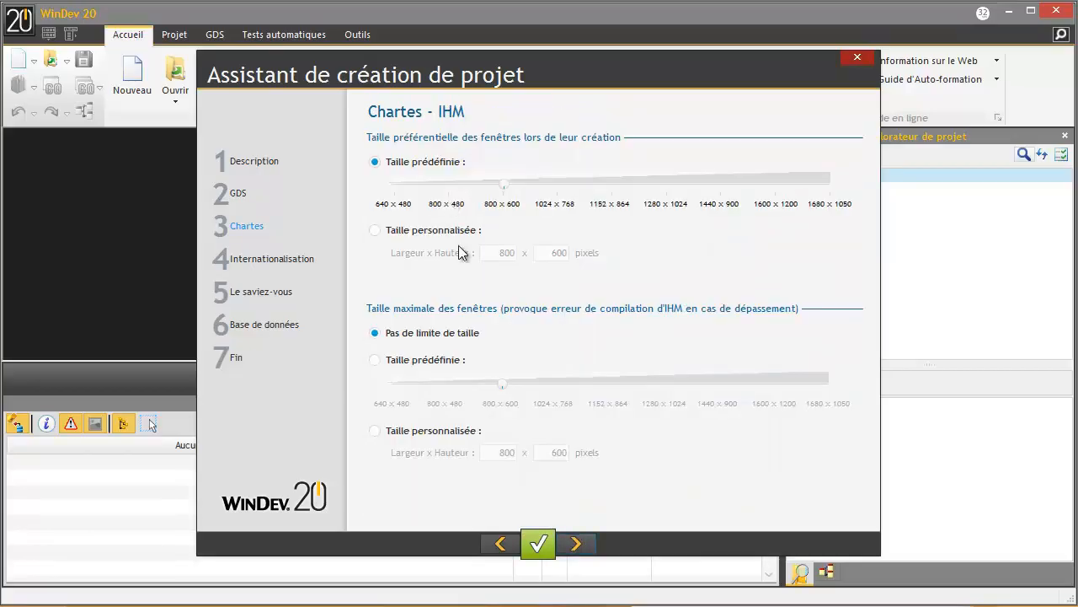
left_click(575, 543)
left_click(576, 544)
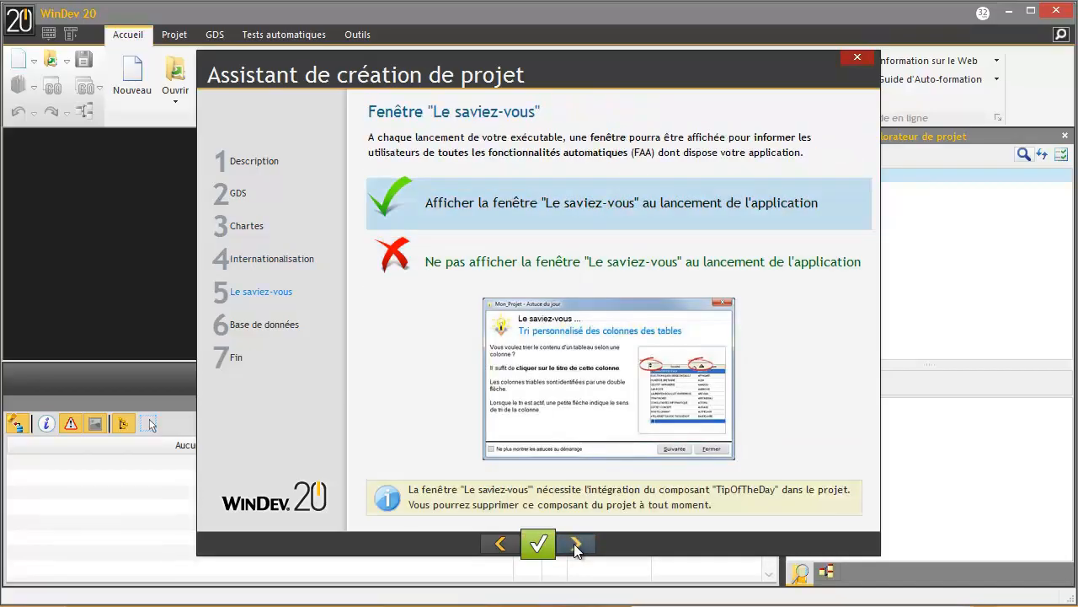
double_click(508, 266)
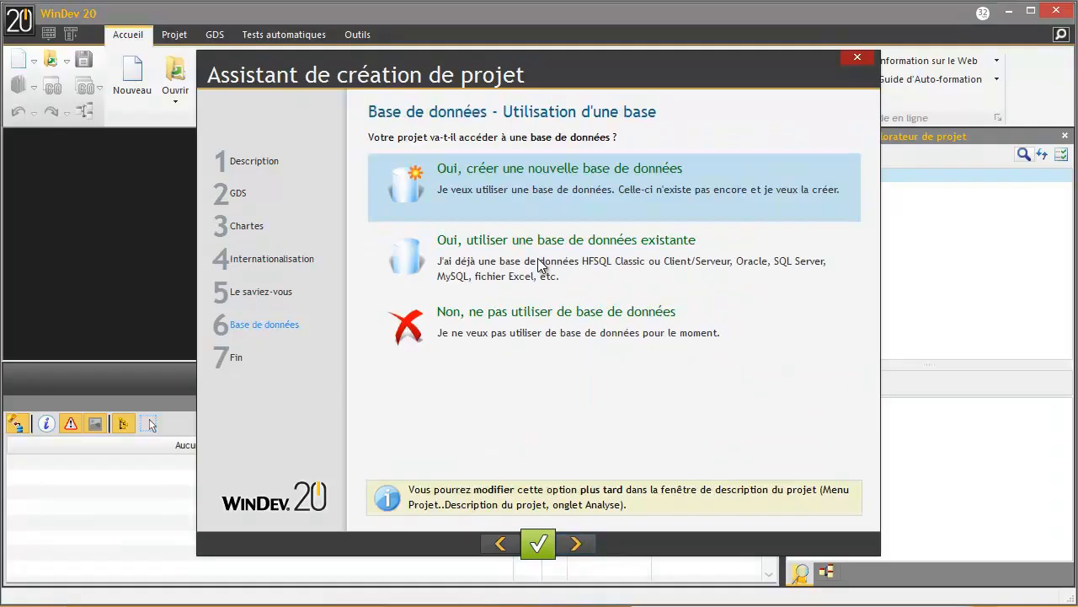
double_click(499, 188)
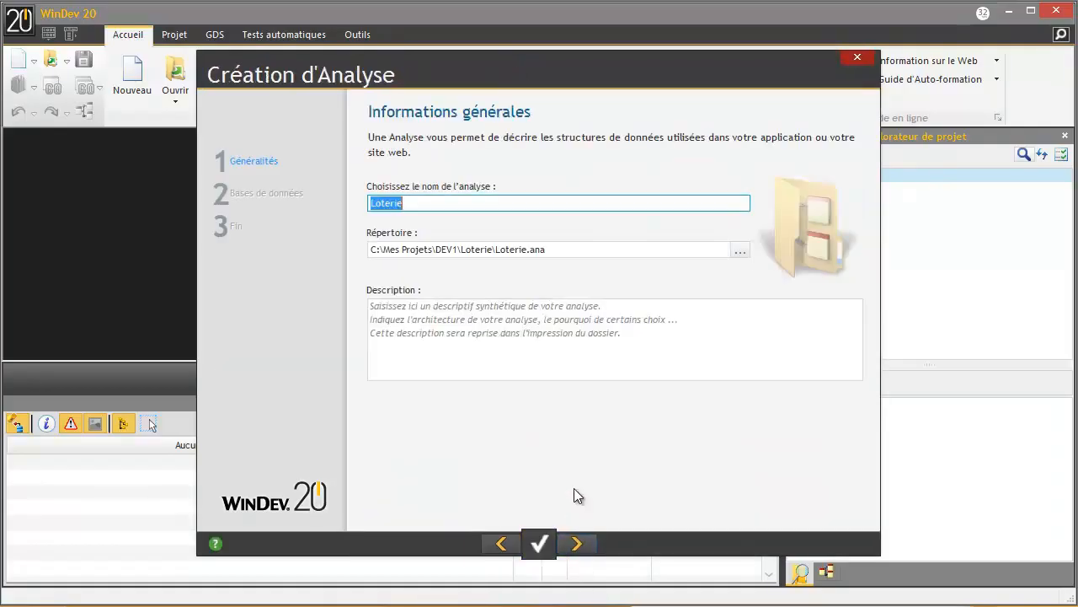
- Accept the analysis name Loterie and choose HFSQL Client/Serveur as the database type
left_click(577, 544)
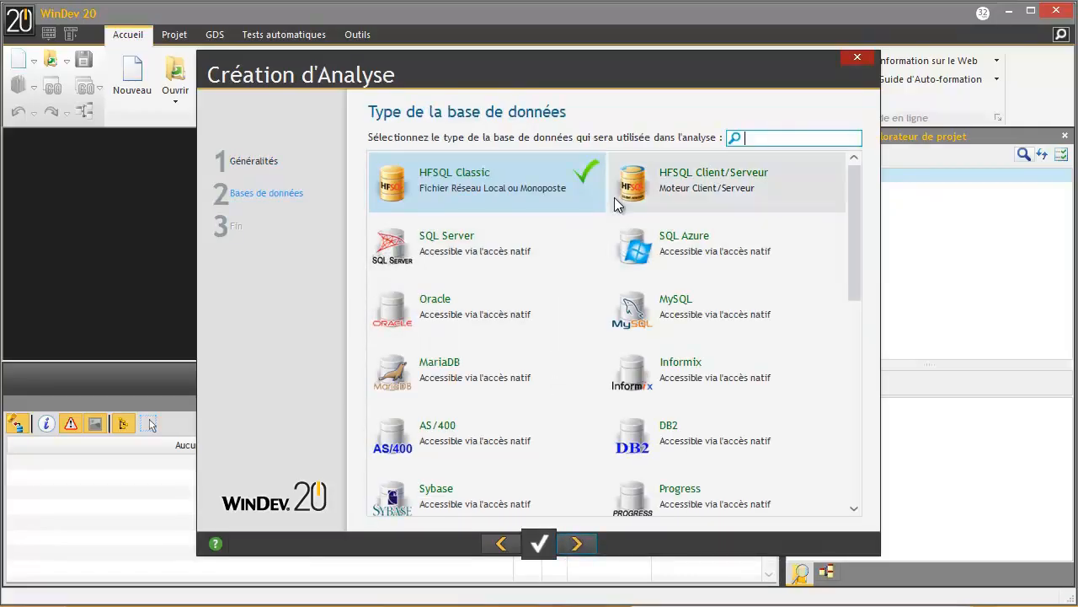
left_click(618, 196)
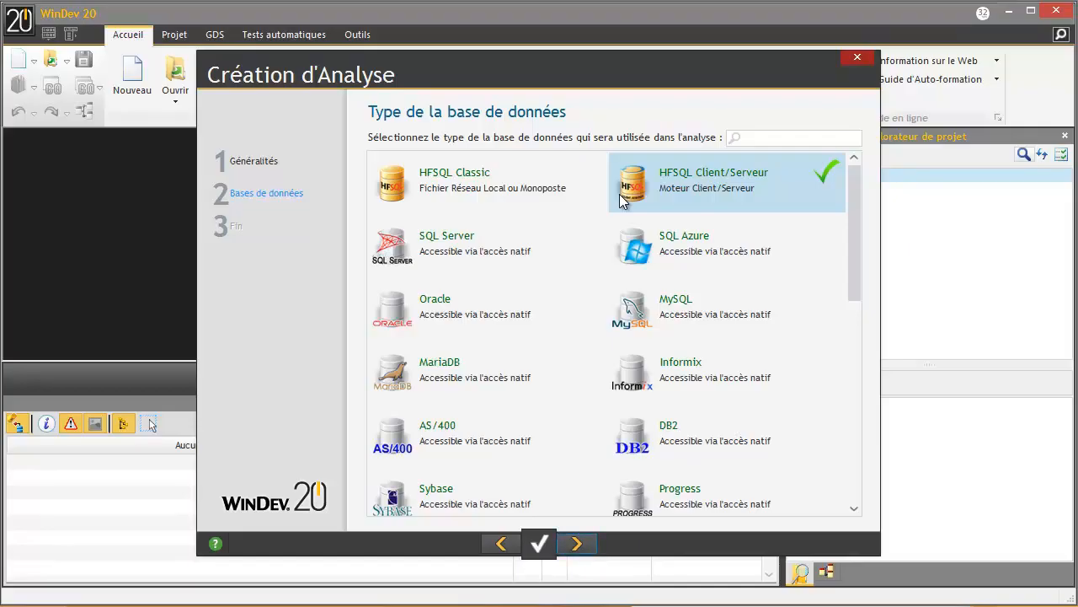
left_click(578, 543)
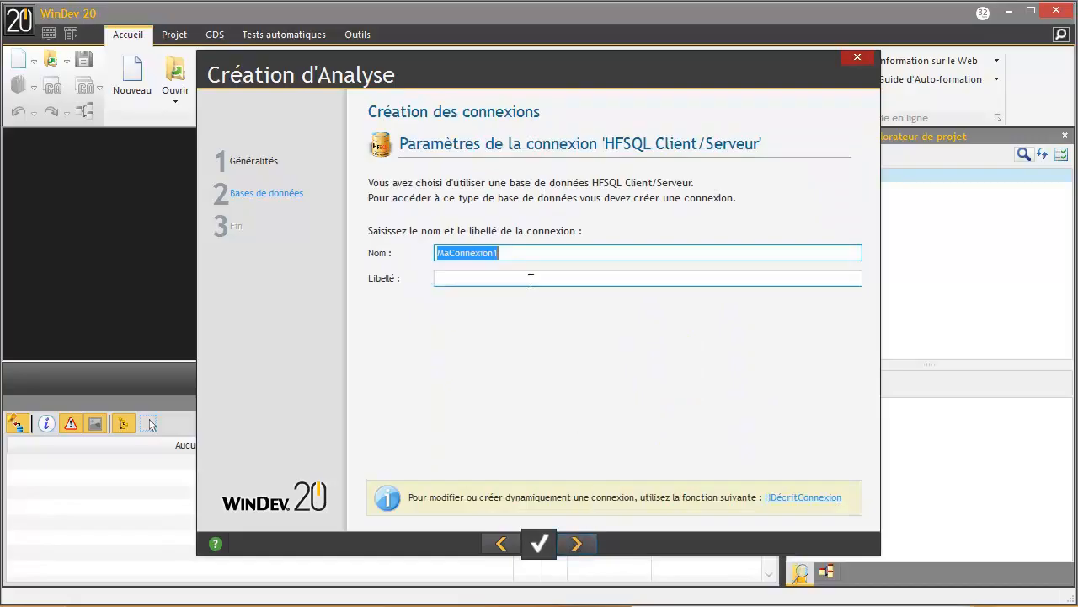
- Name the connection cnxLoterie with the label 'Connexion à la base loterie'
type("cnxLo")
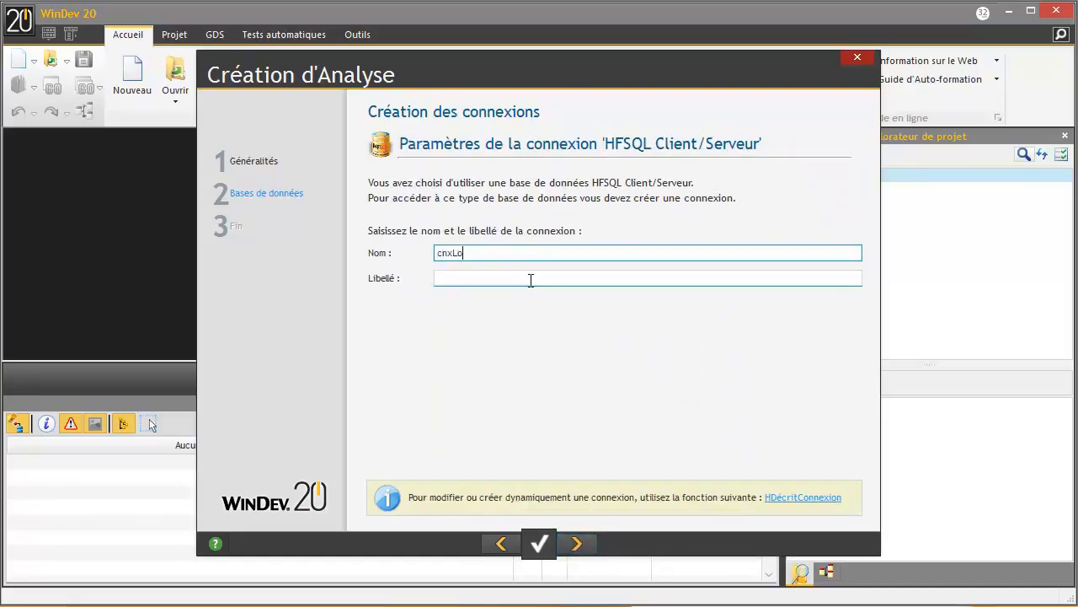
type("terie")
left_click(531, 280)
type("Connexion à ")
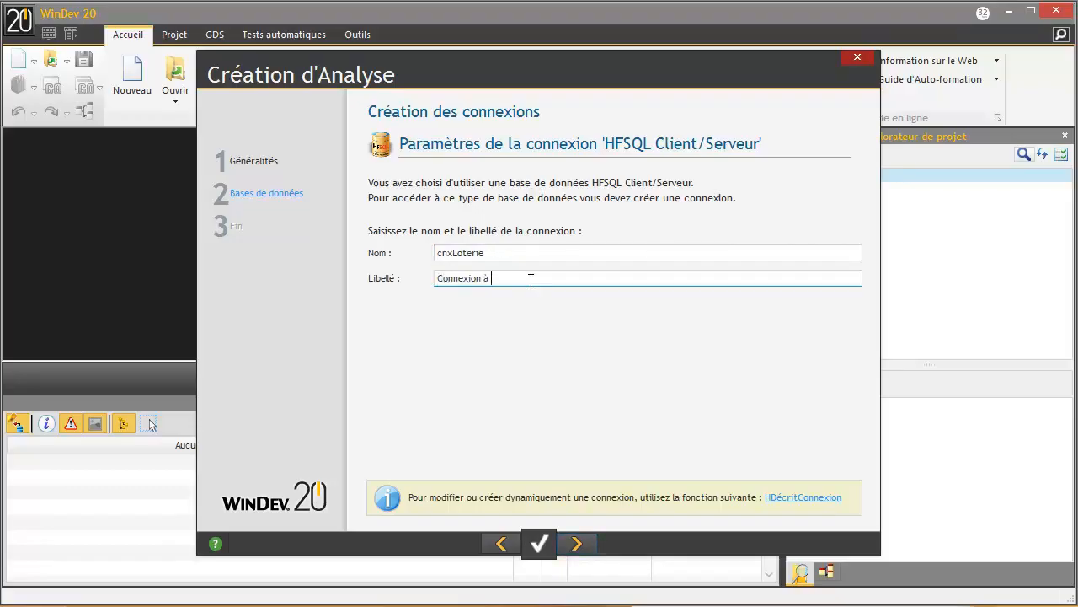
type("la base loterie")
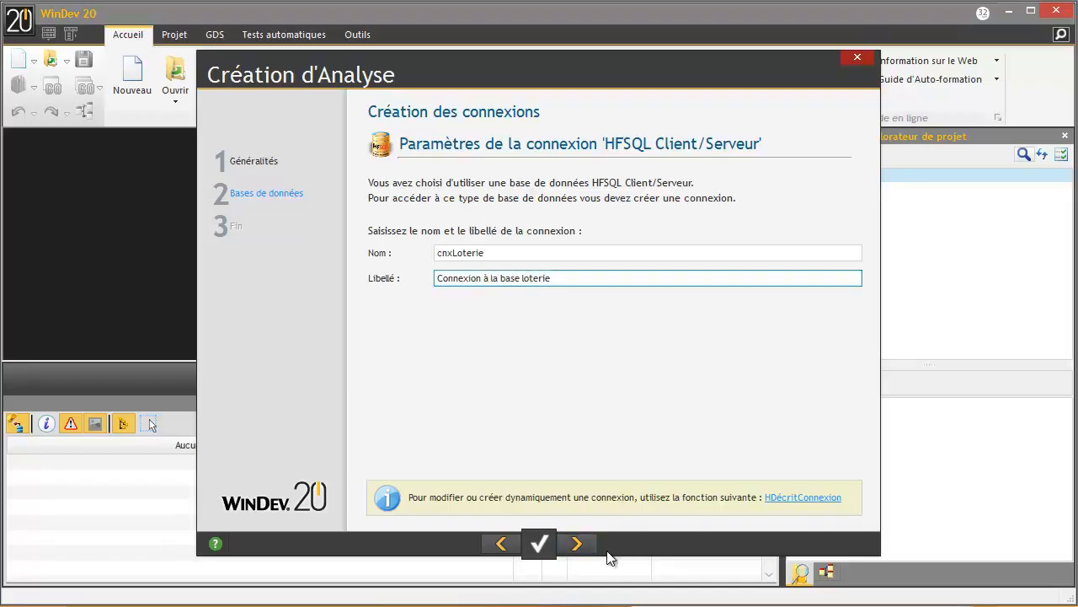
- Choose to enter advanced connection parameters and set the server to localhost
left_click(578, 543)
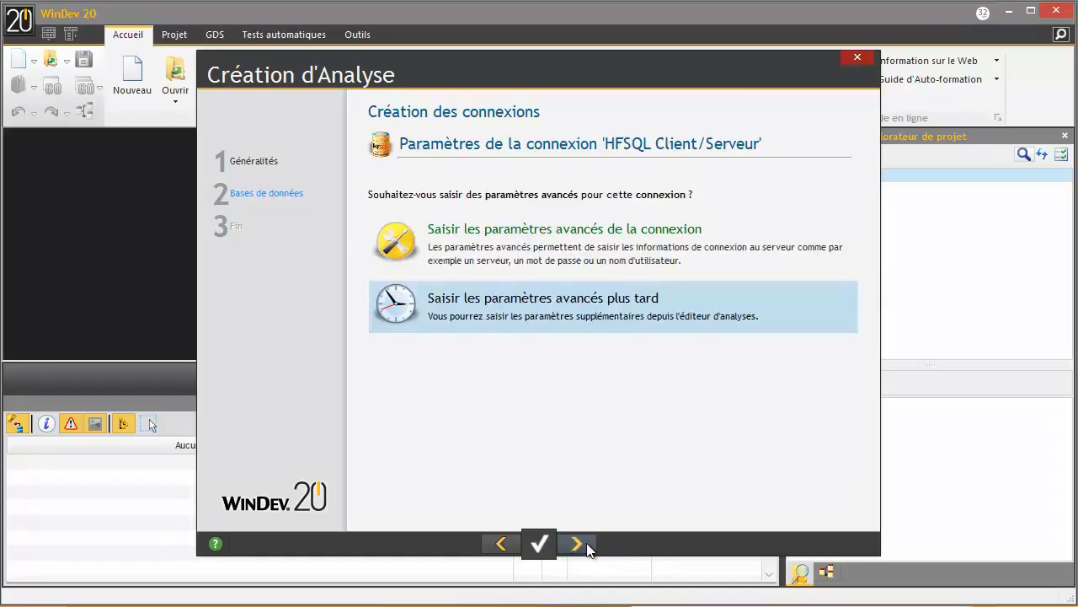
left_click(599, 238)
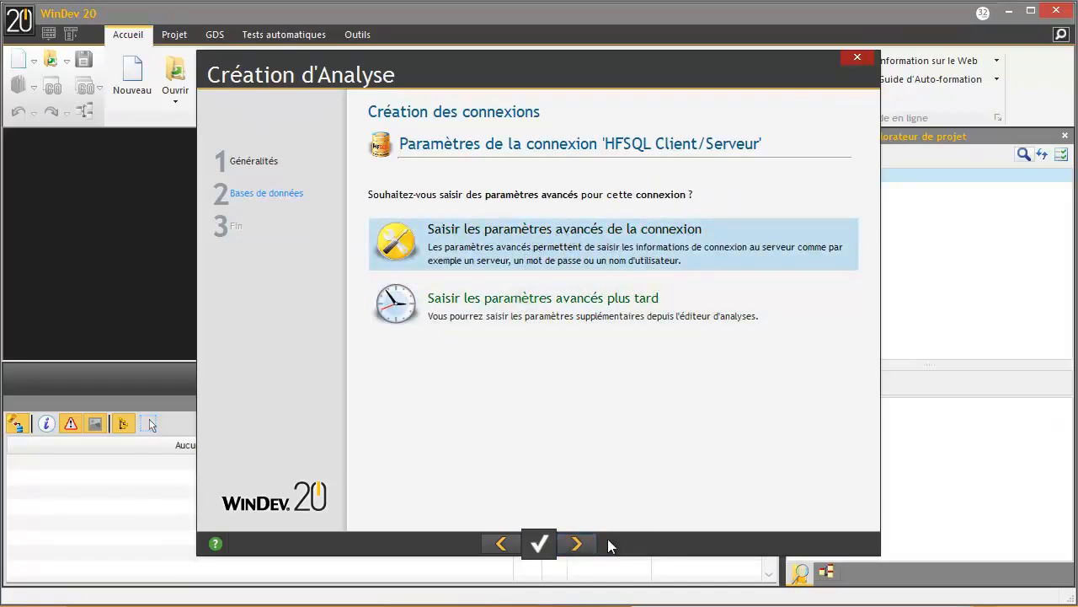
left_click(578, 543)
type("localhost")
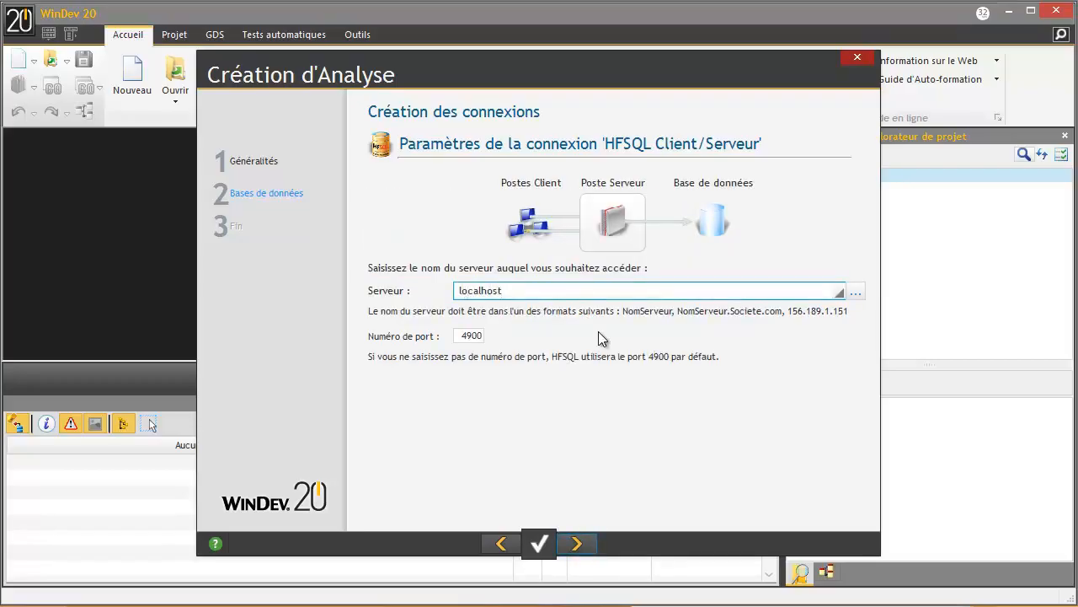
- Set the connection port to 4910 and the user name to admin
left_click(469, 336)
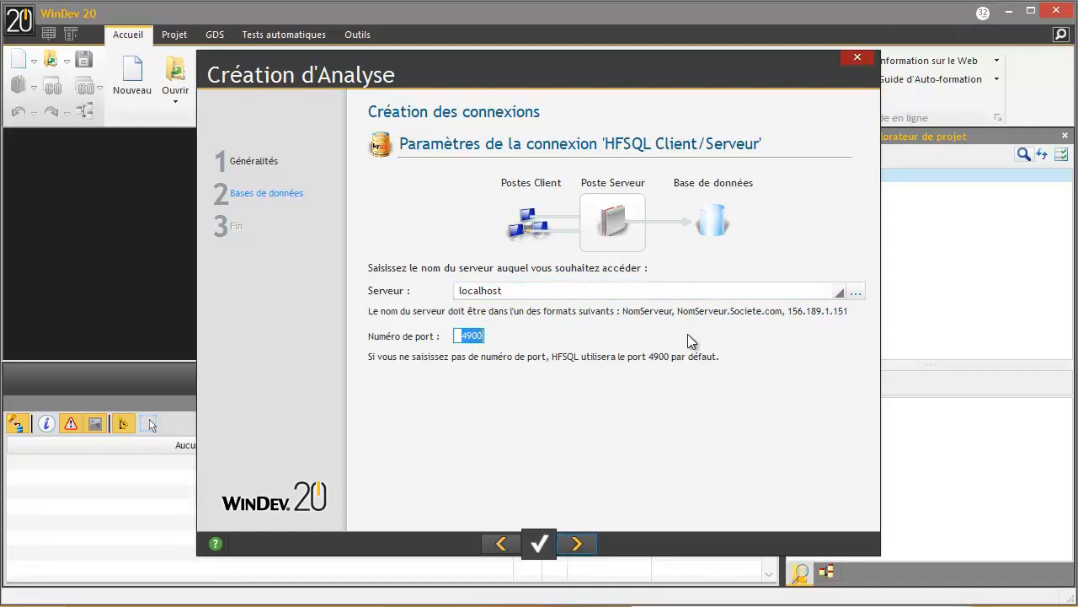
type("4910")
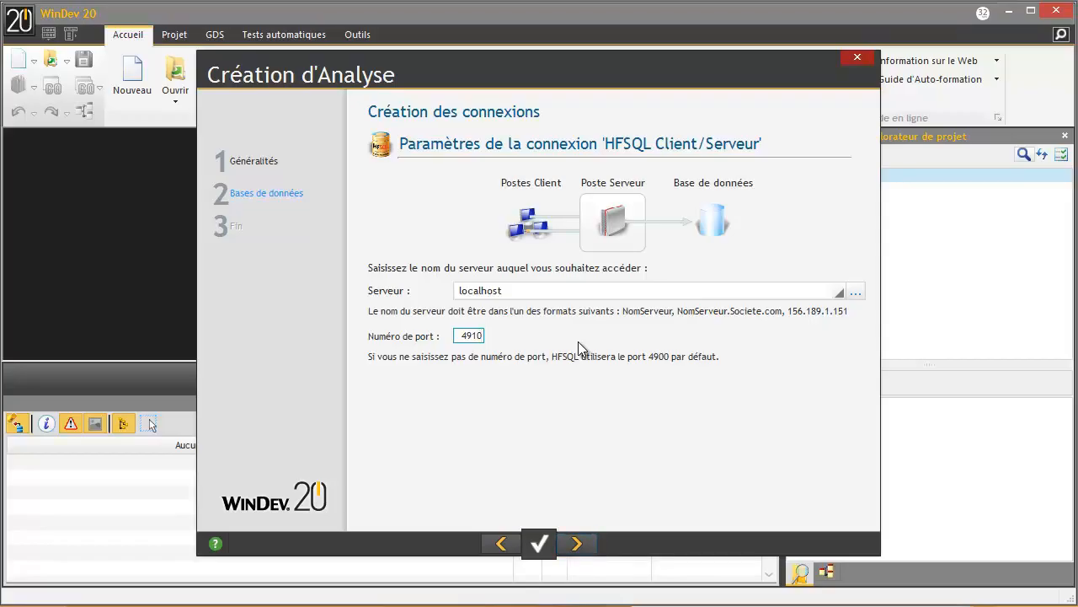
left_click(574, 542)
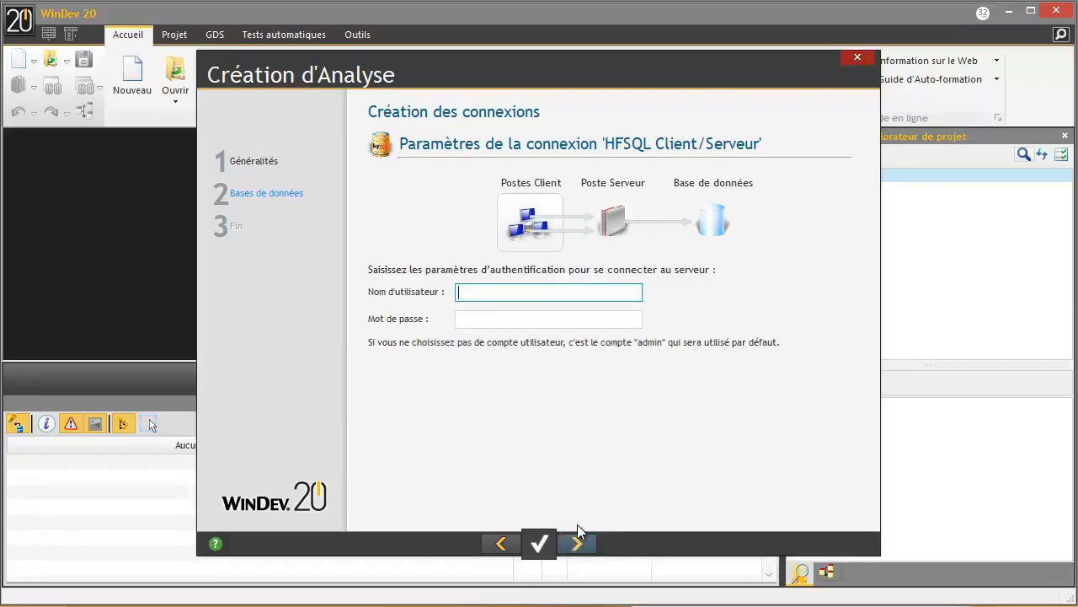
type("admin")
- Replace the database name GDS with Loterie and finish the analysis wizard
left_click(571, 545)
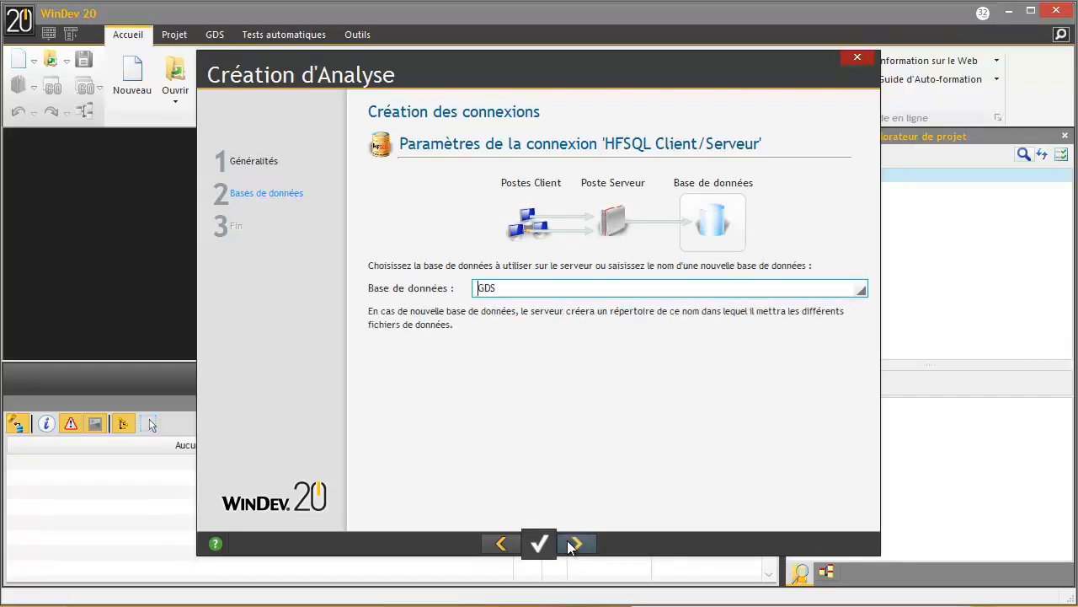
double_click(785, 285)
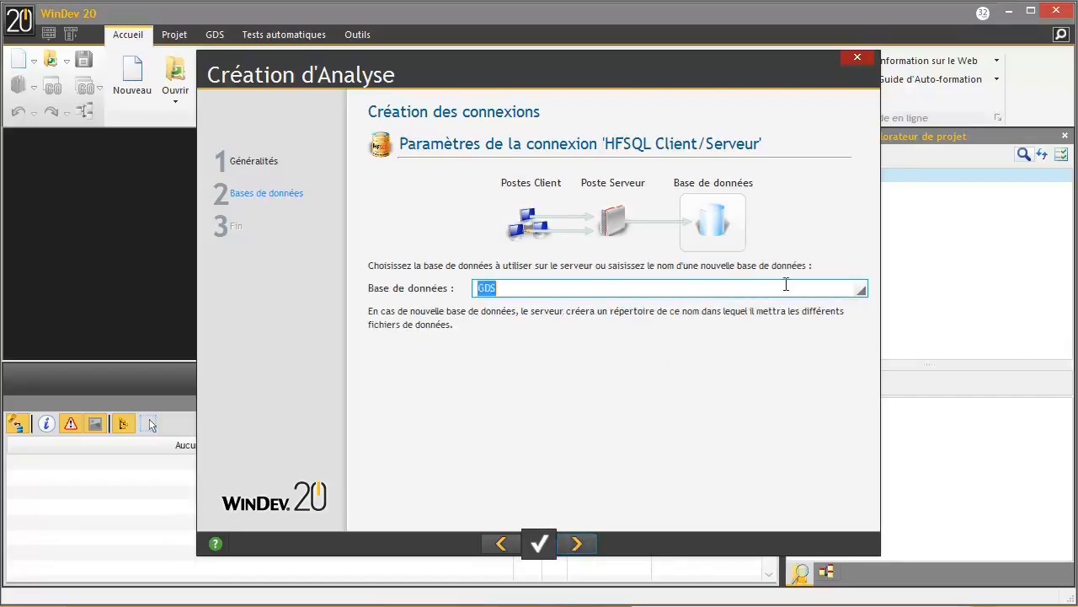
type("Loterie")
left_click(585, 542)
left_click(585, 542)
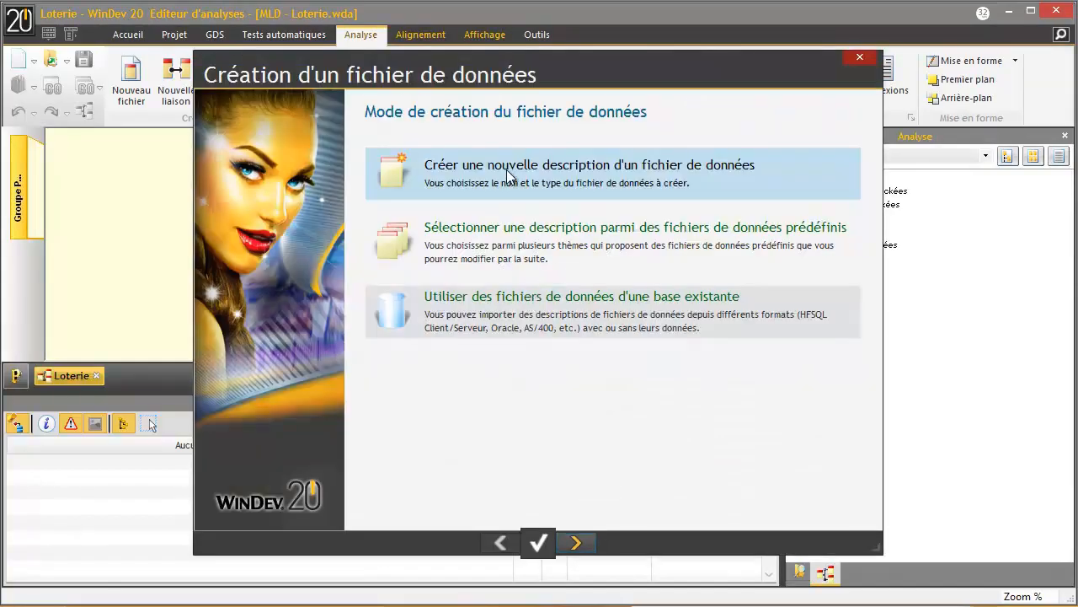
- Name the new data file HistoriqueTitrage, edit its record description, and use a 4-byte automatic identifier
left_click(509, 175)
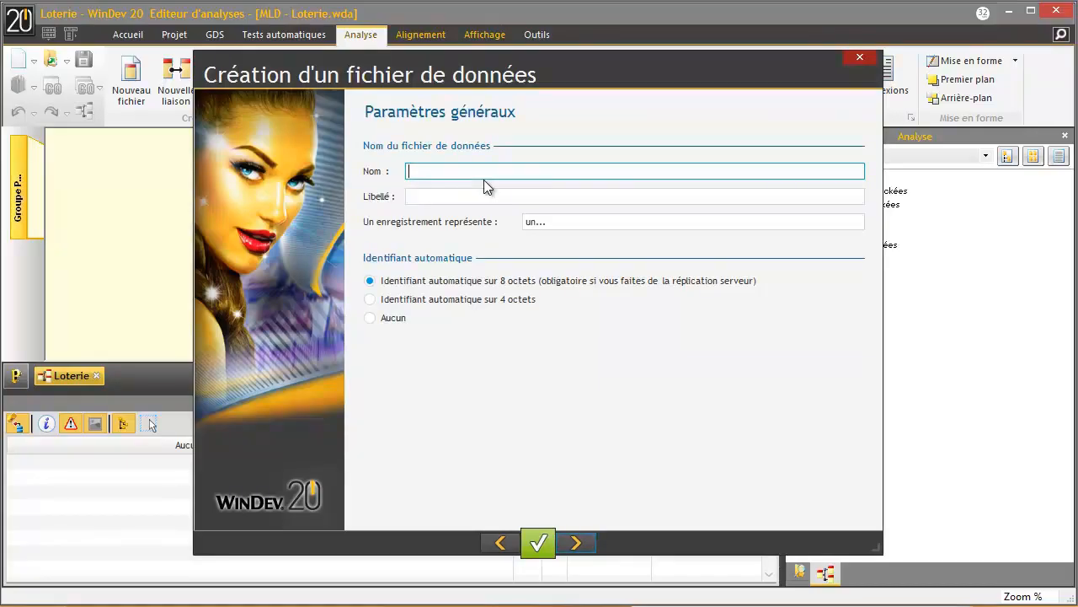
type("HistoriqueTit")
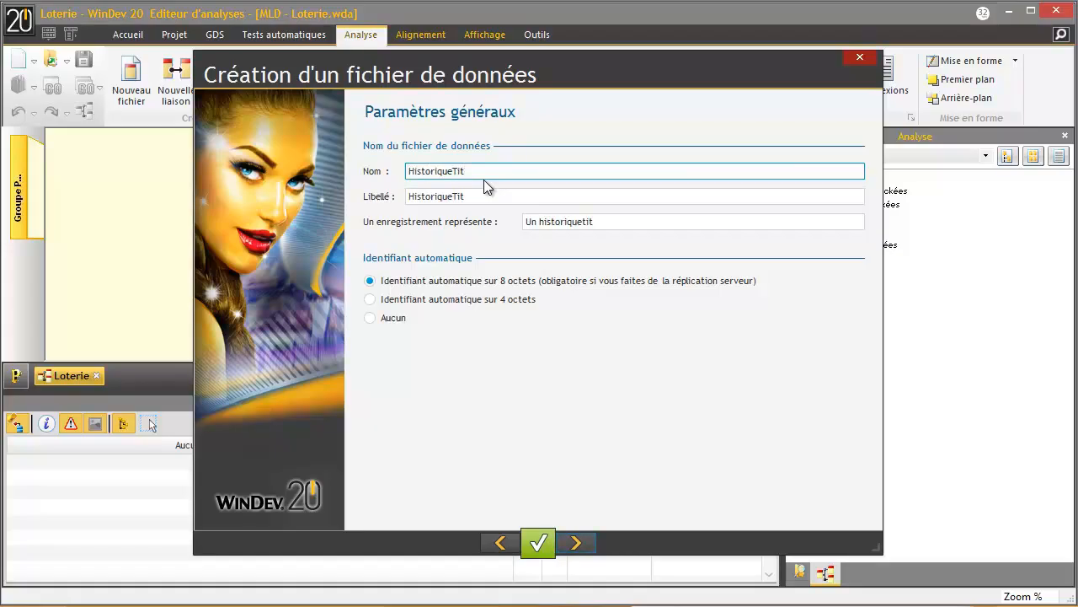
key("BackSpace")
type("rage")
left_click(585, 222)
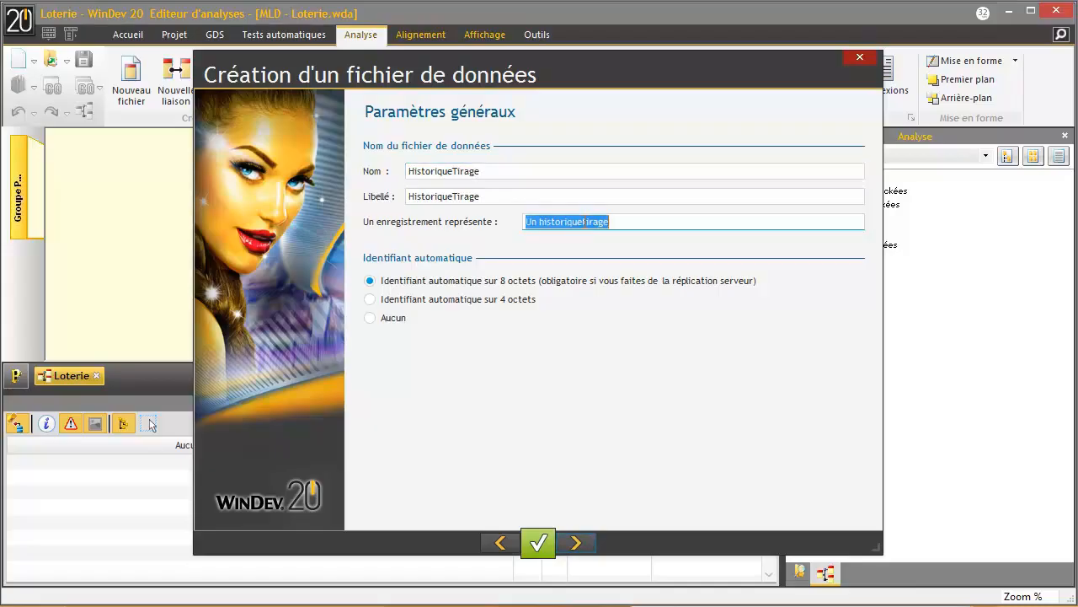
left_click(586, 222)
type("des")
left_click(630, 222)
type("s")
left_click(514, 299)
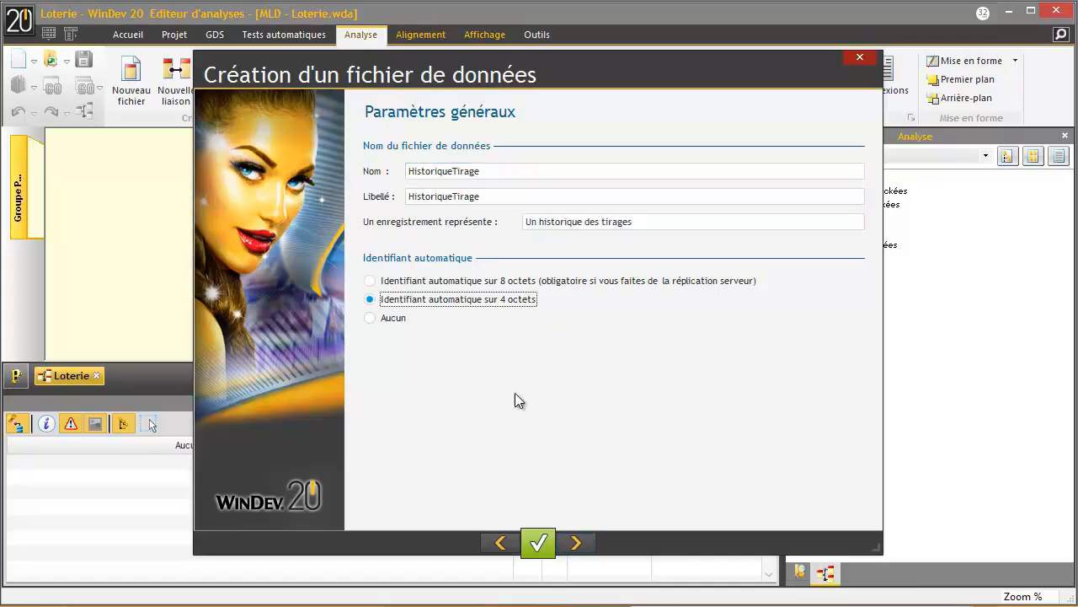
- Keep HFSQL Client/Serveur, reuse the cnxLoterie connection, create the file and validate its fields
left_click(574, 542)
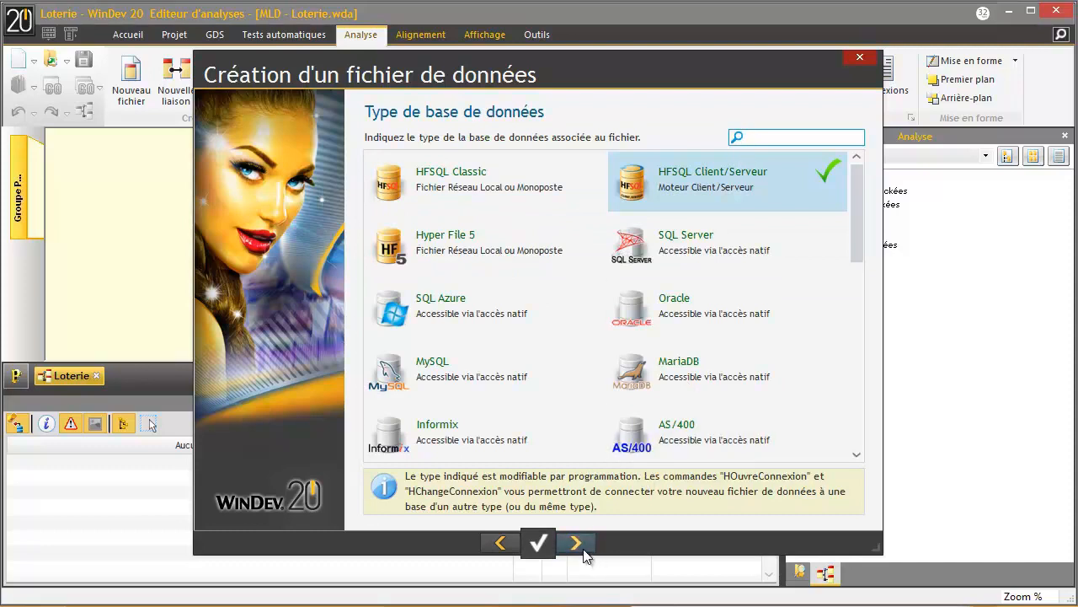
left_click(580, 543)
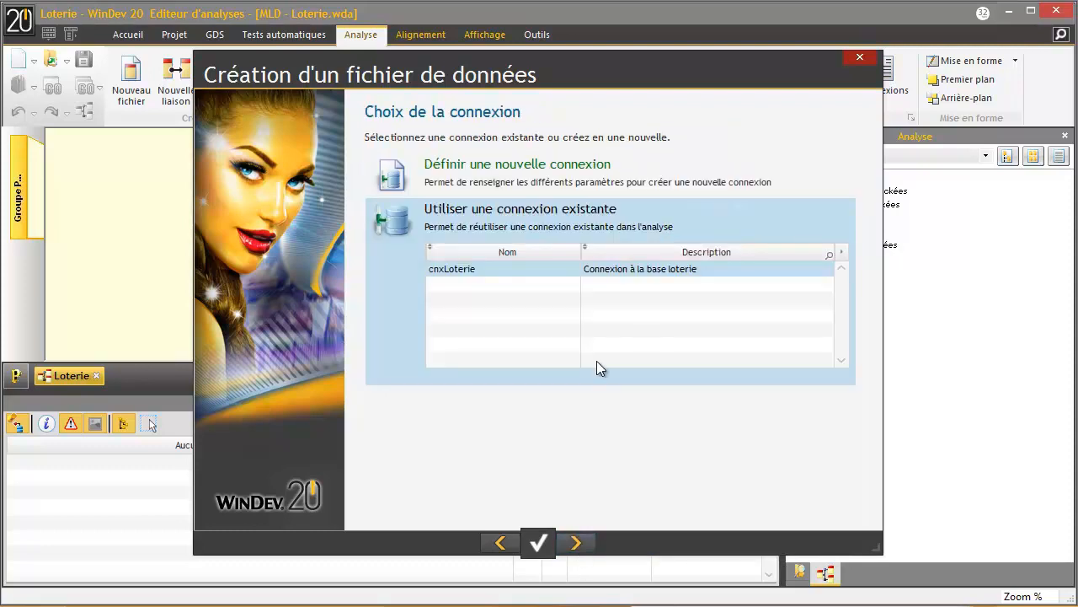
left_click(576, 543)
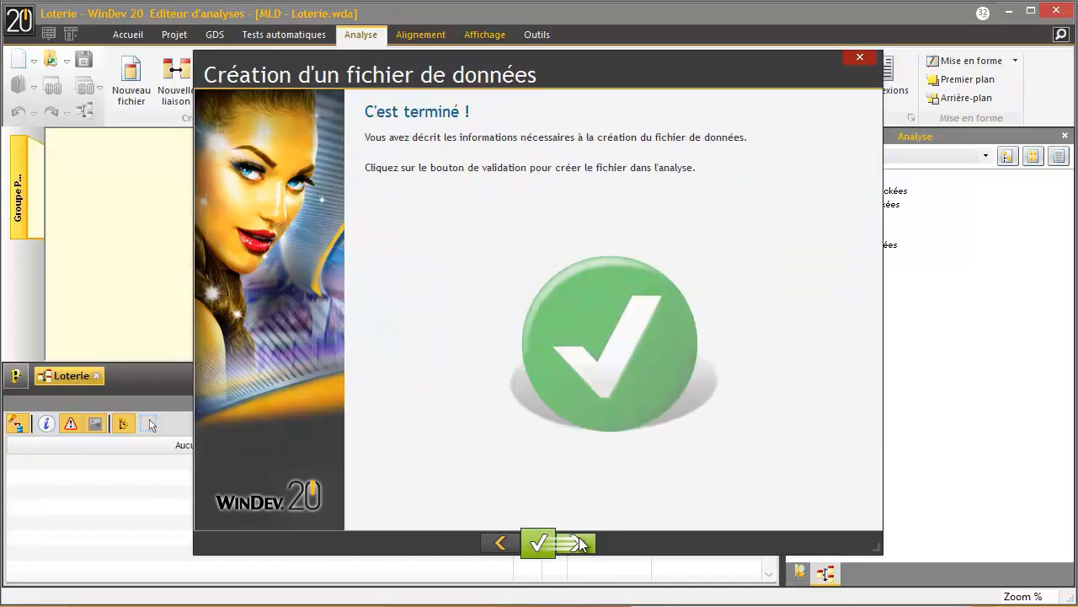
left_click(578, 543)
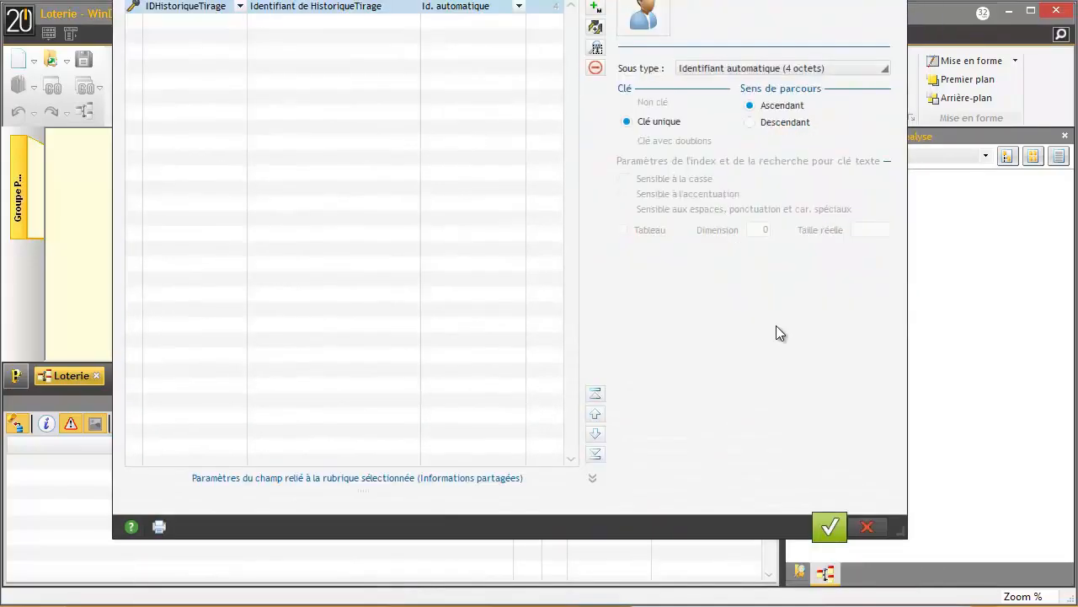
left_click(833, 528)
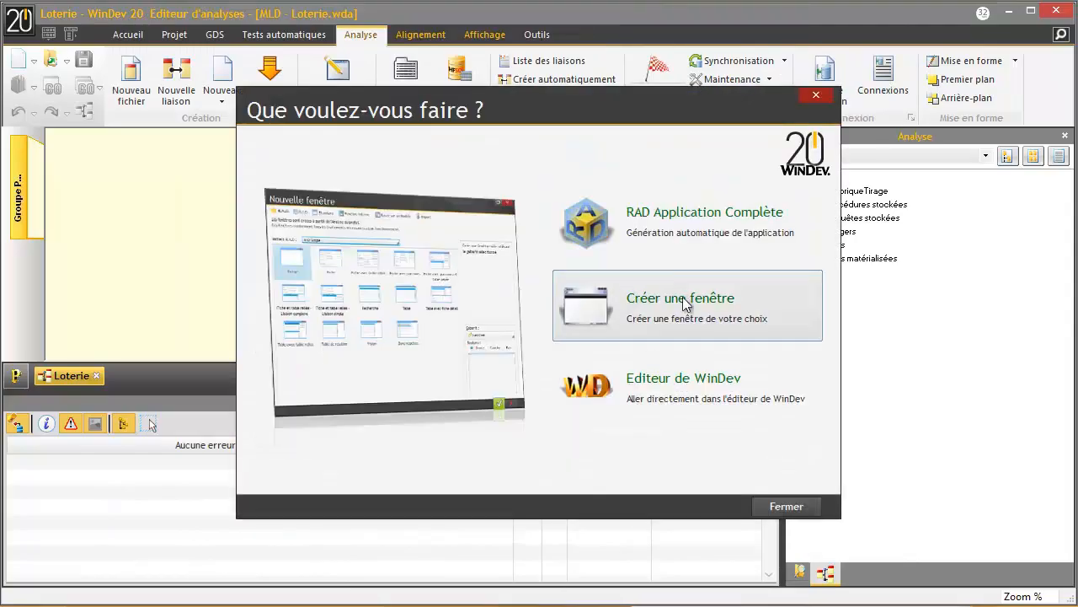
- Create a window from the Vierge template, apply analysis changes, and save it titled Tirage as FEN_Tirage
left_click(623, 299)
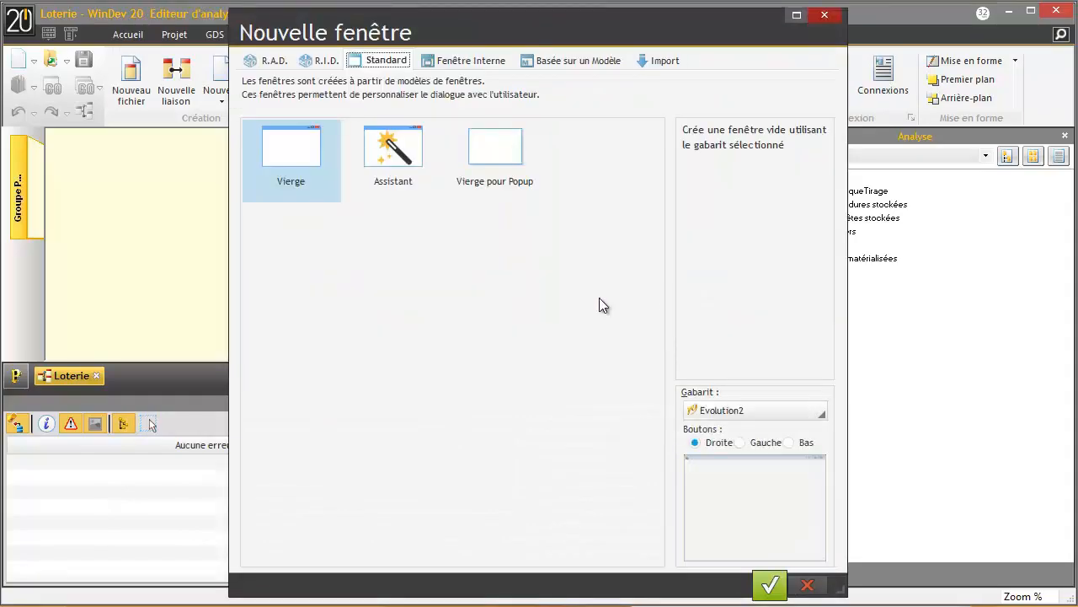
double_click(297, 158)
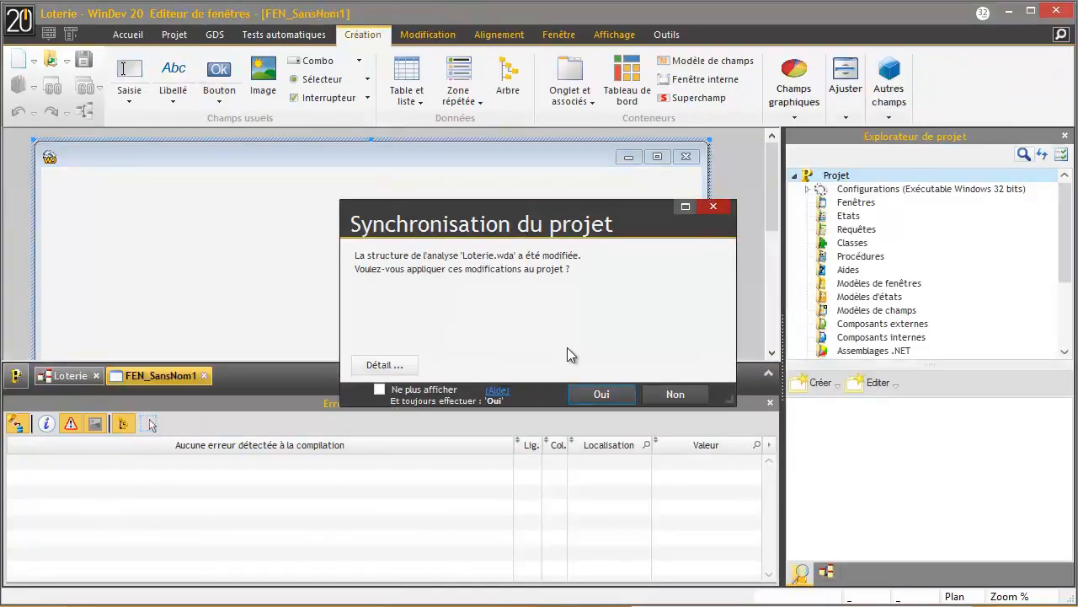
left_click(627, 395)
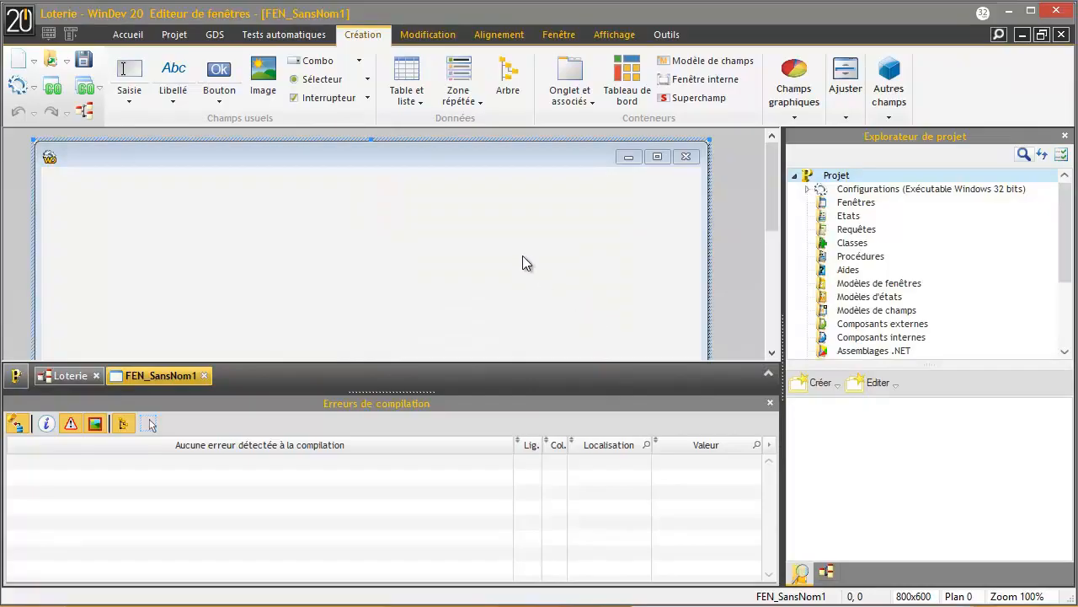
key("ctrl+s")
type("Tirage")
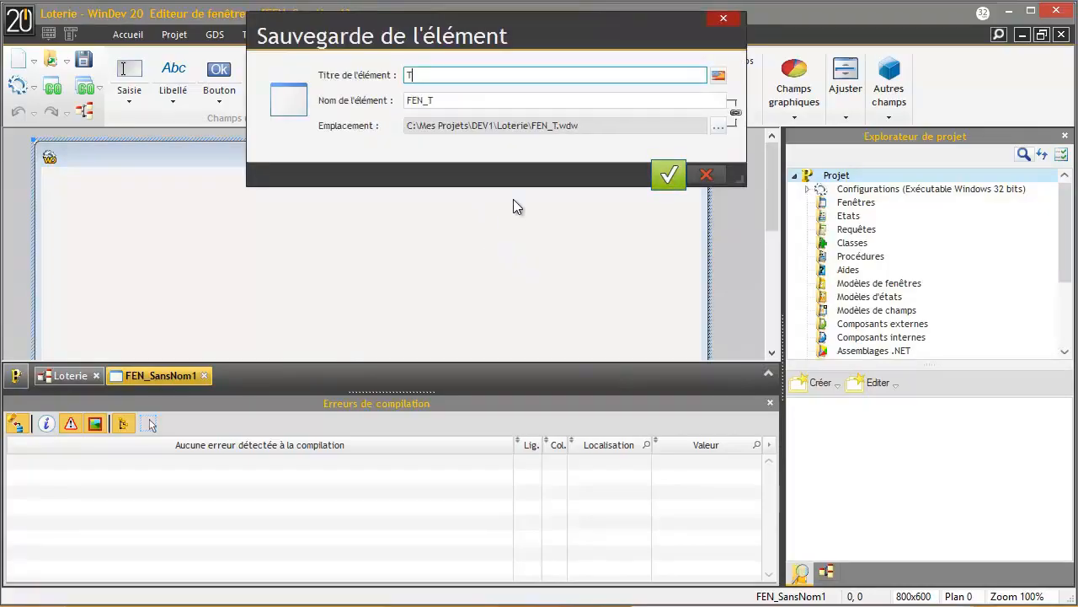
left_click(668, 176)
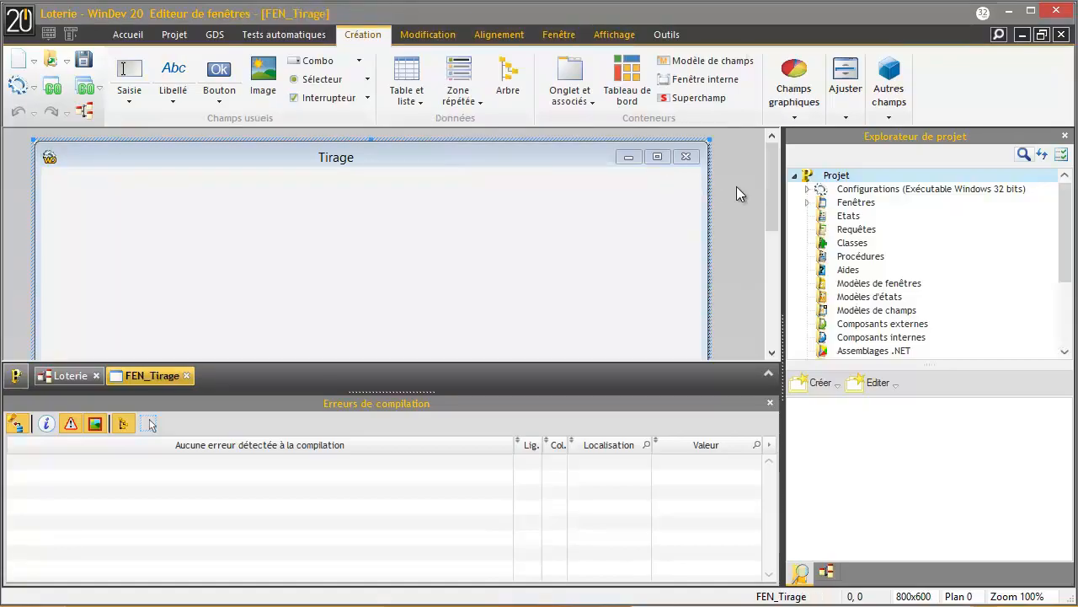
- Show FEN_Tirage under Fenêtres and the expanded Loterie analysis in an enlarged project tree
left_click(808, 202)
left_click(853, 217)
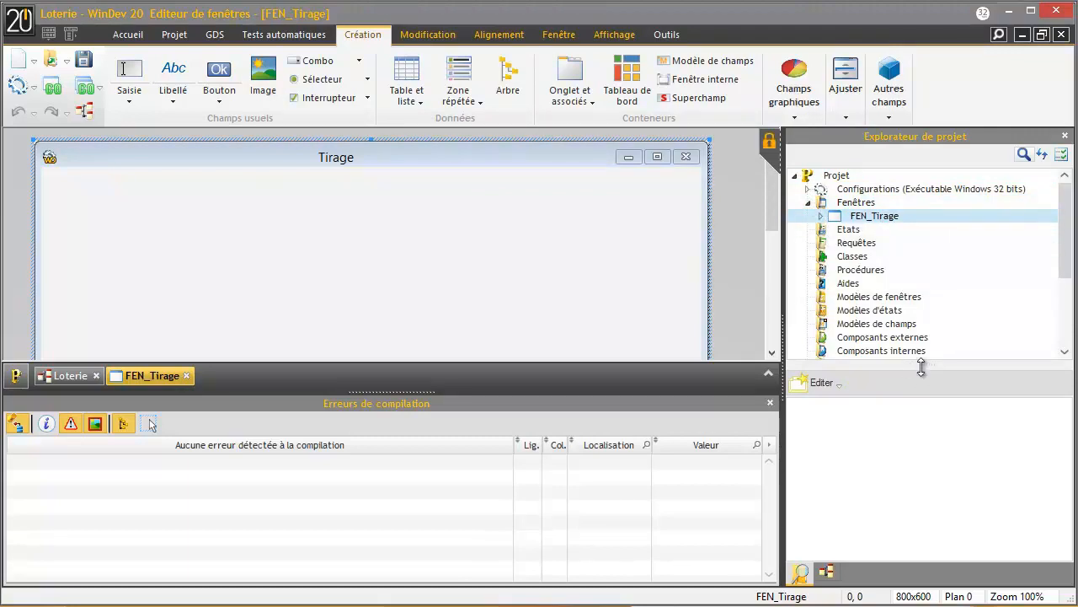
left_click_drag(921, 367, 921, 556)
double_click(838, 486)
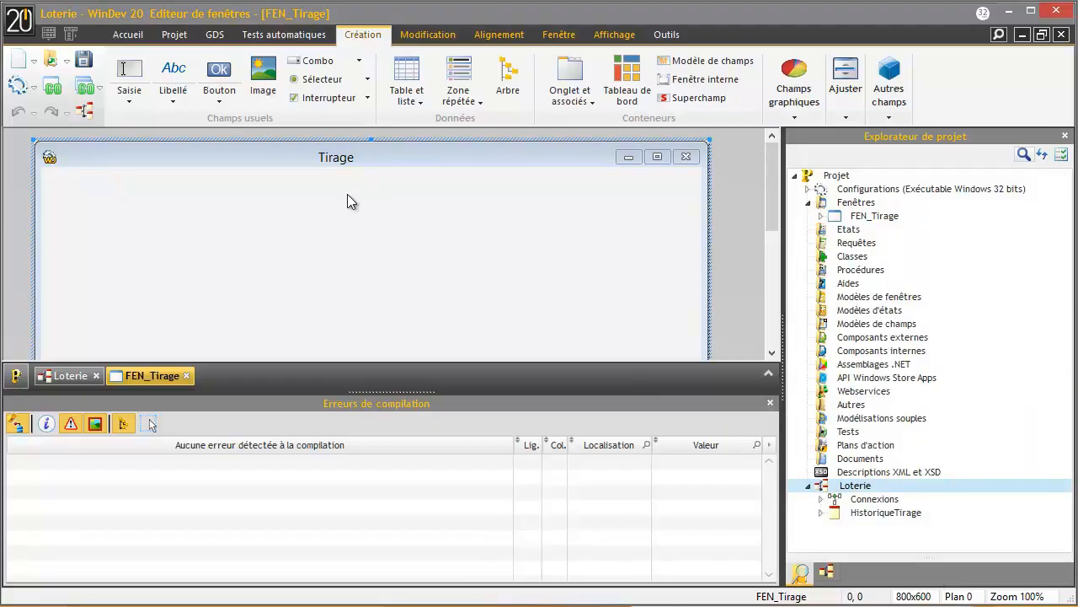
left_click(211, 35)
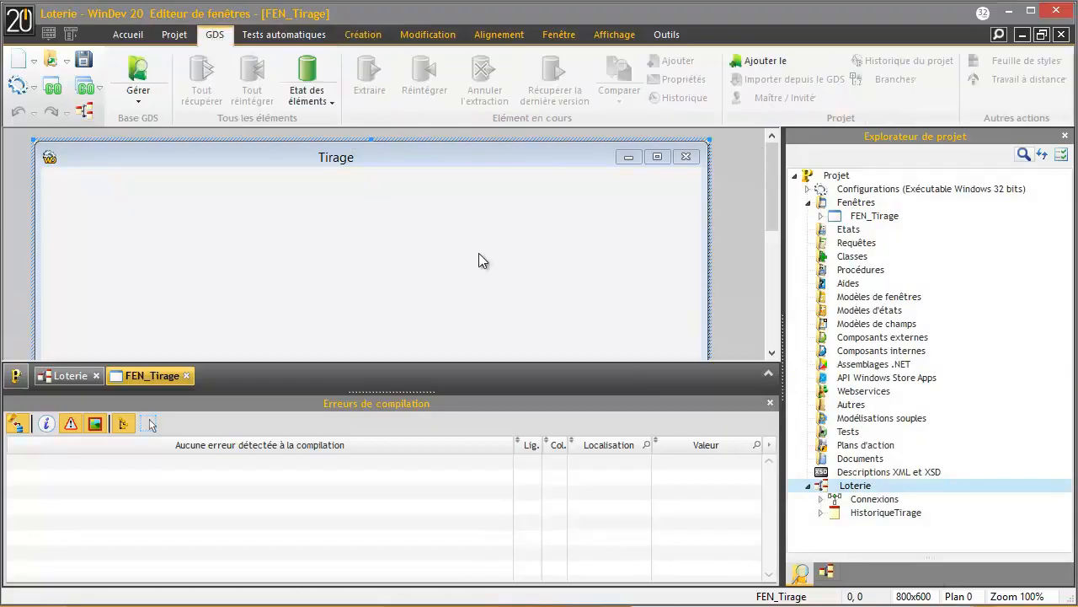
- Add the project to the localhost GDS base in remote folder GDS:\Projets WinDev\Loterie
left_click(765, 61)
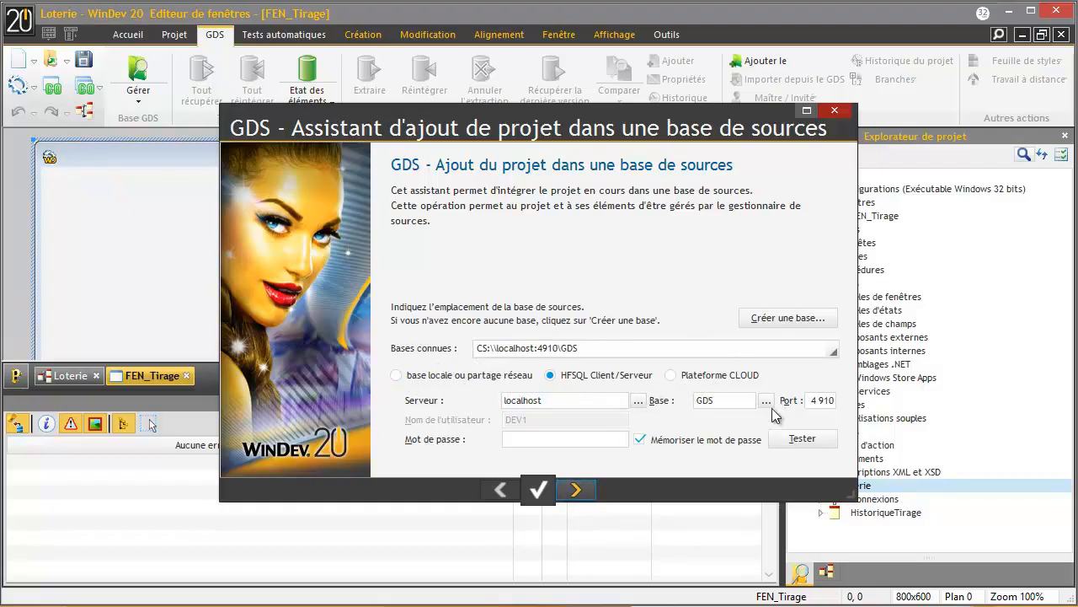
left_click(577, 490)
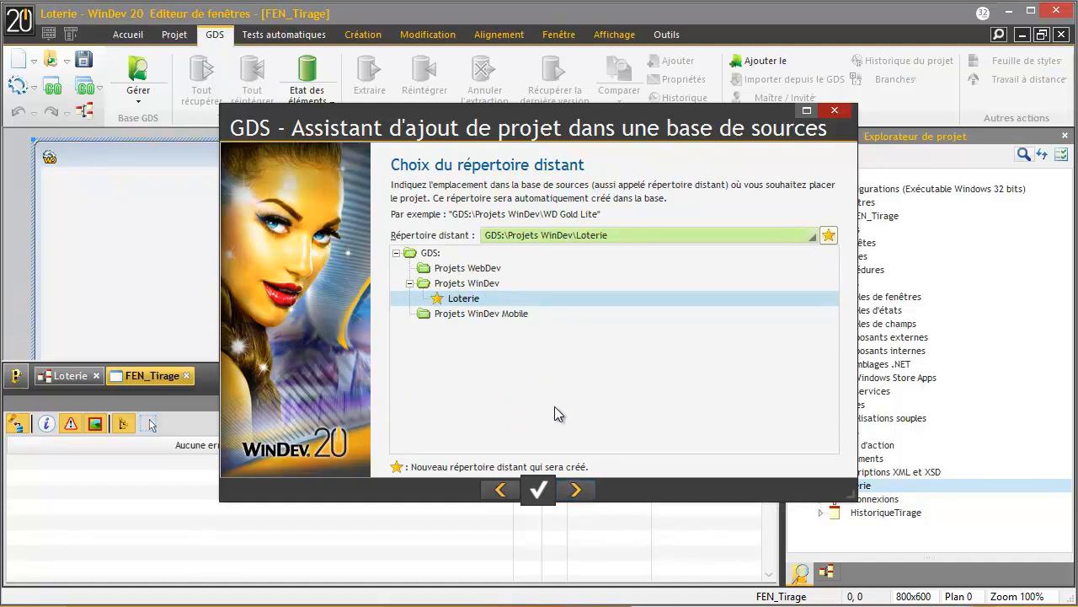
left_click(578, 489)
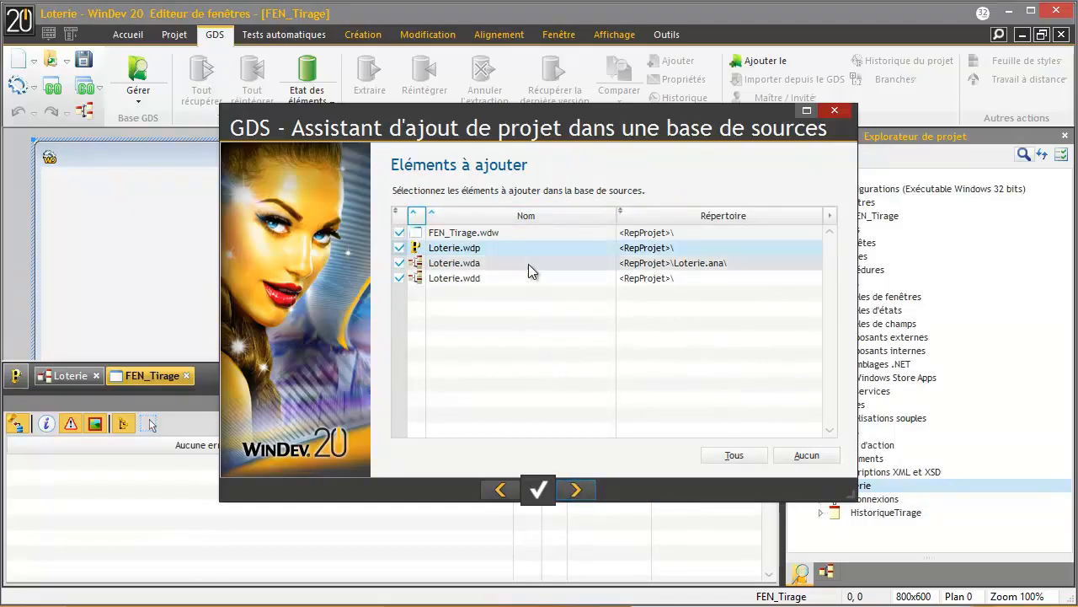
- Review FEN_Tirage.wdw, Loterie.wdp, Loterie.wda and Loterie.wdd, keeping all four checked for adding
left_click(504, 235)
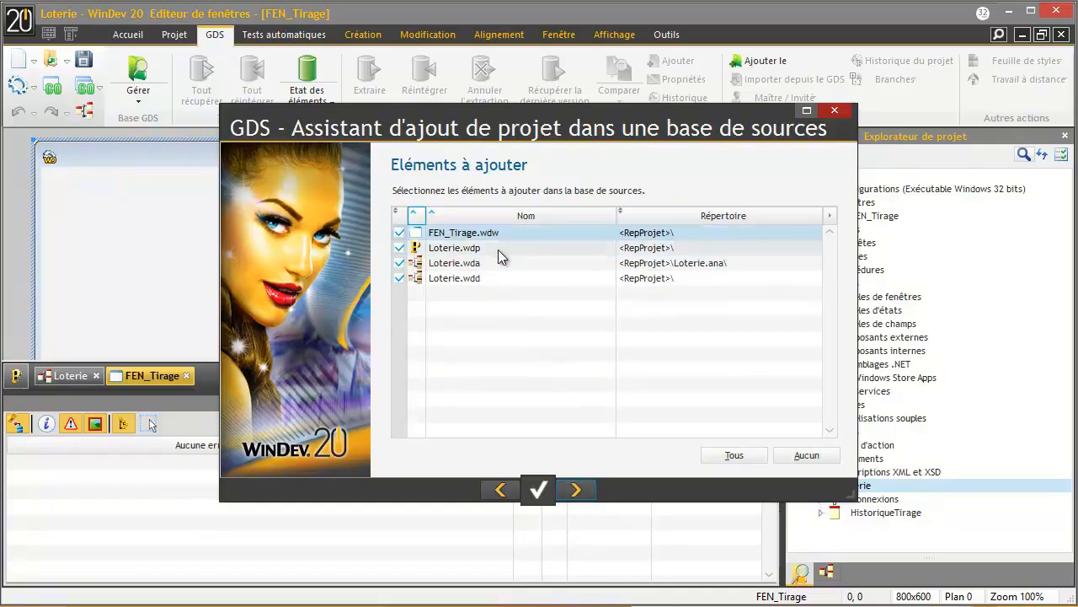
left_click(498, 250)
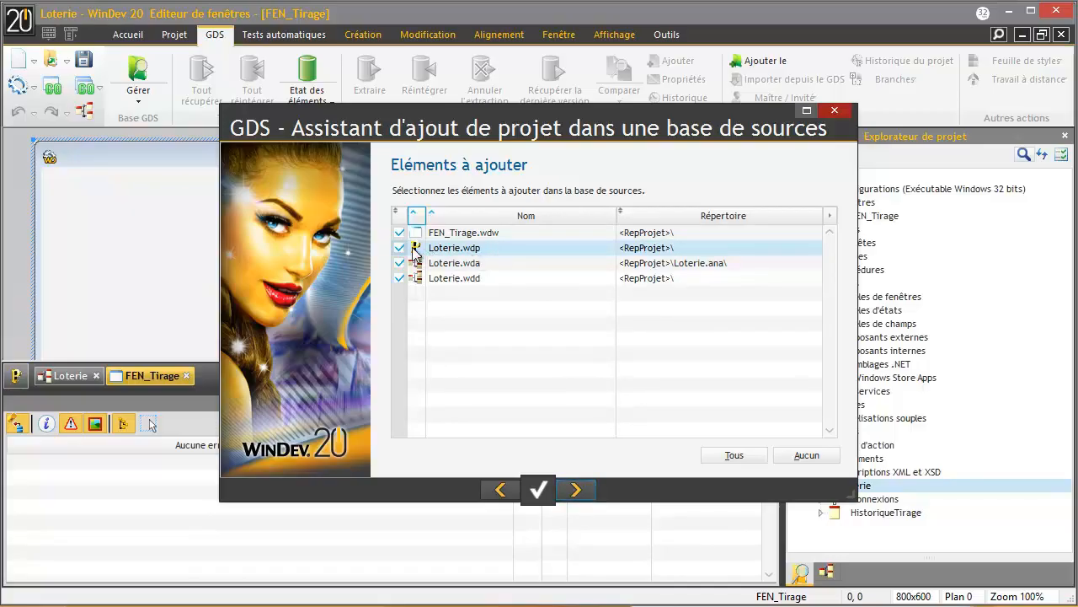
left_click(502, 262)
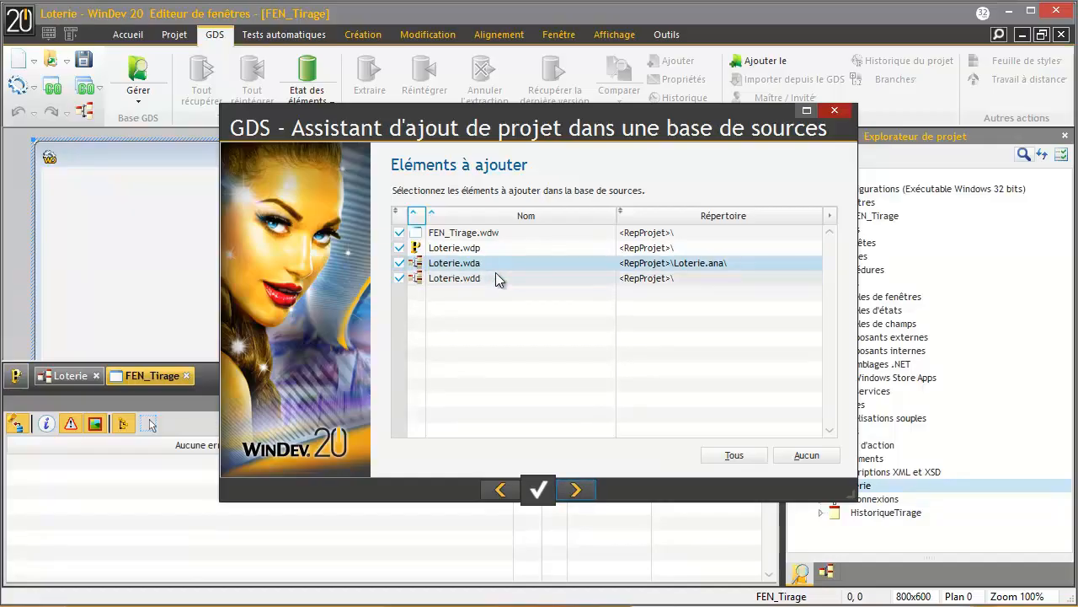
left_click(496, 277)
left_click(577, 490)
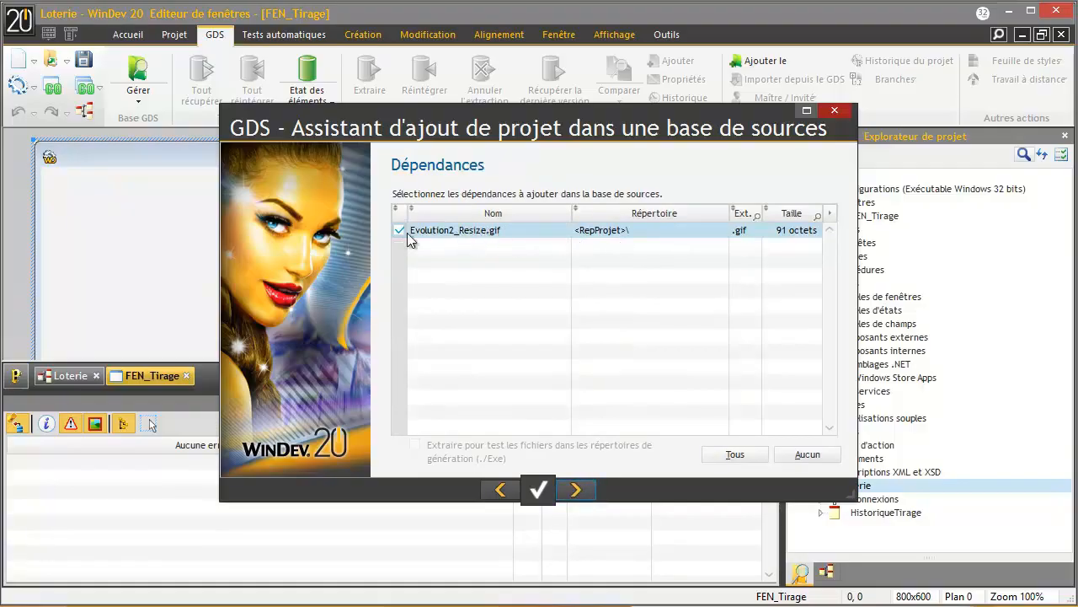
- Finish the GDS integration wizard, keeping the Evolution2_Resize.gif dependency and adding the project files
mouse_move(408, 129)
left_mouse_down()
mouse_move(369, 202)
mouse_move(309, 186)
mouse_move(304, 169)
mouse_move(413, 146)
left_mouse_up()
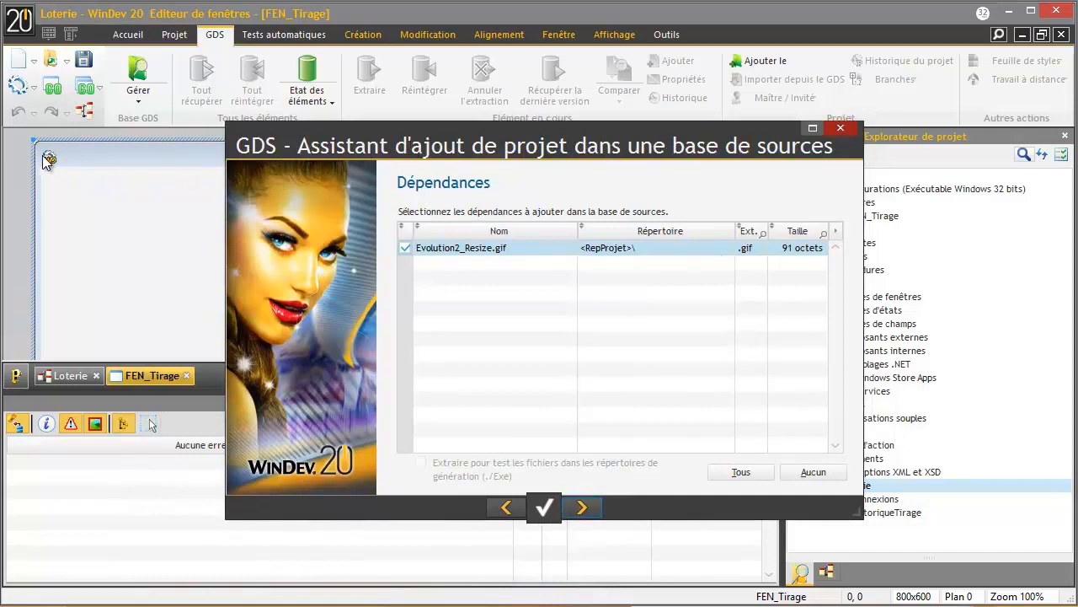
left_click_drag(544, 150, 466, 165)
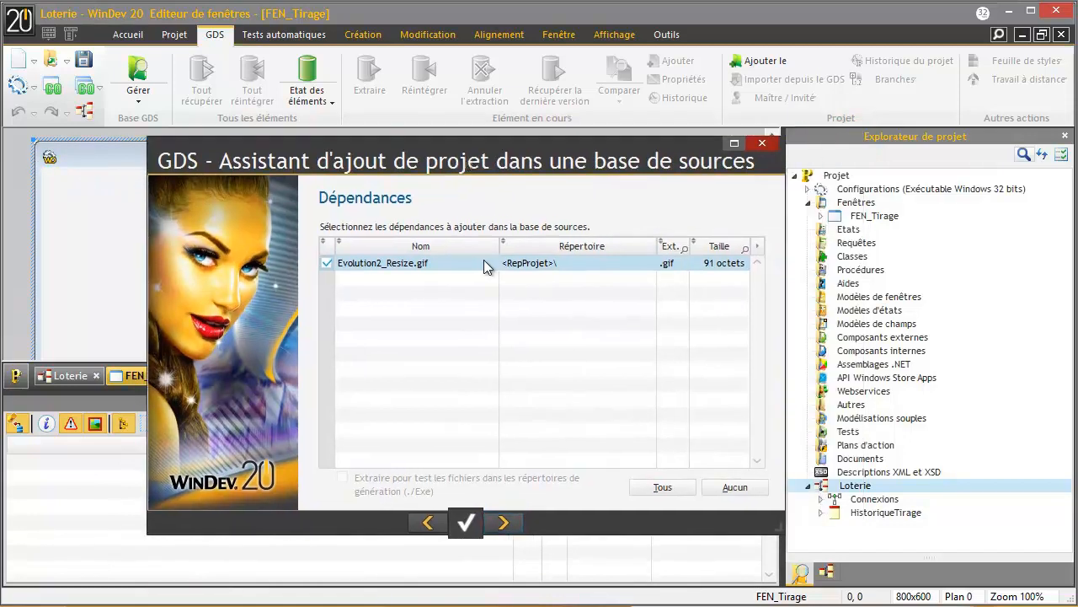
left_click(509, 523)
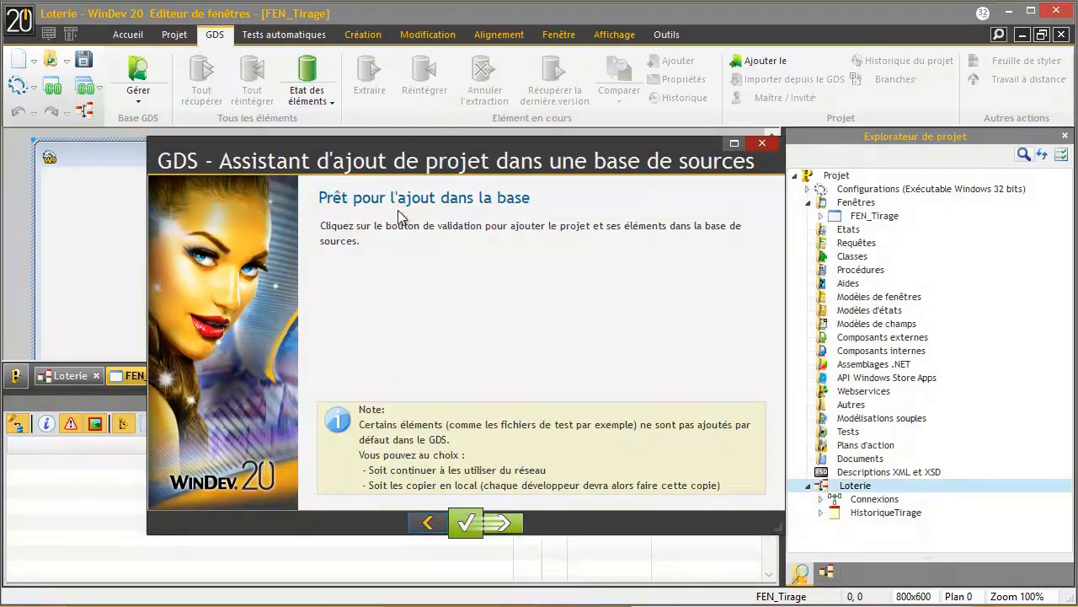
left_click(509, 524)
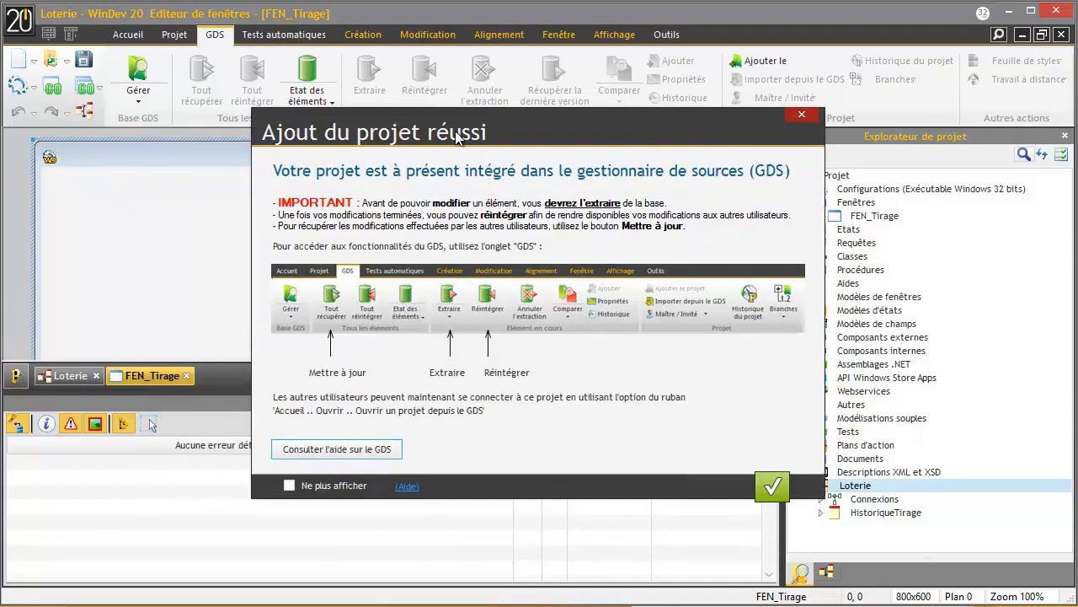
- Dismiss the success message and set it to never show again
left_click_drag(456, 138, 419, 132)
left_click(305, 480)
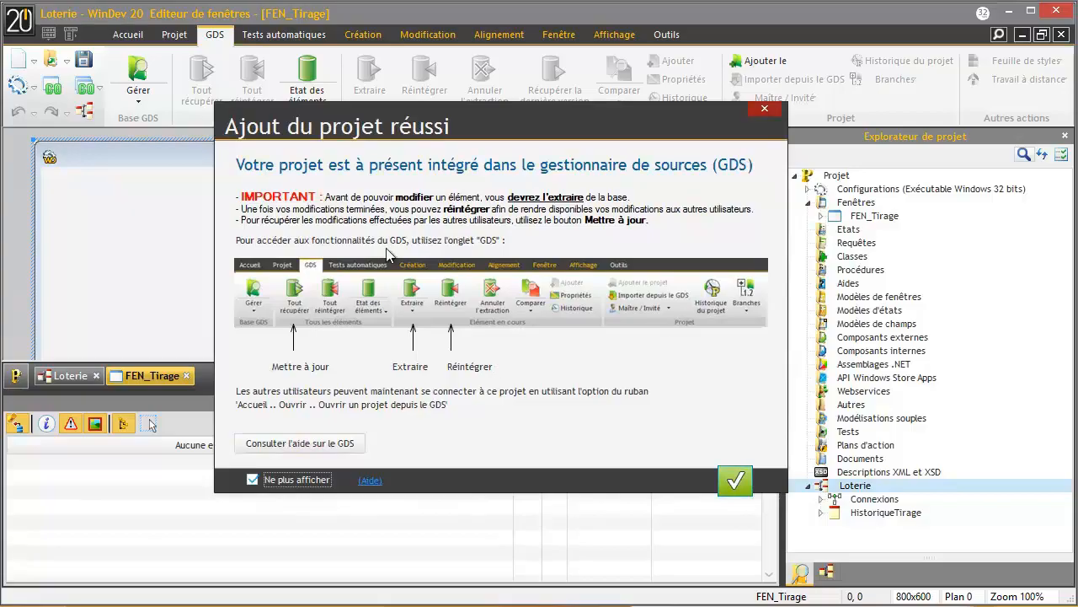
left_click(735, 480)
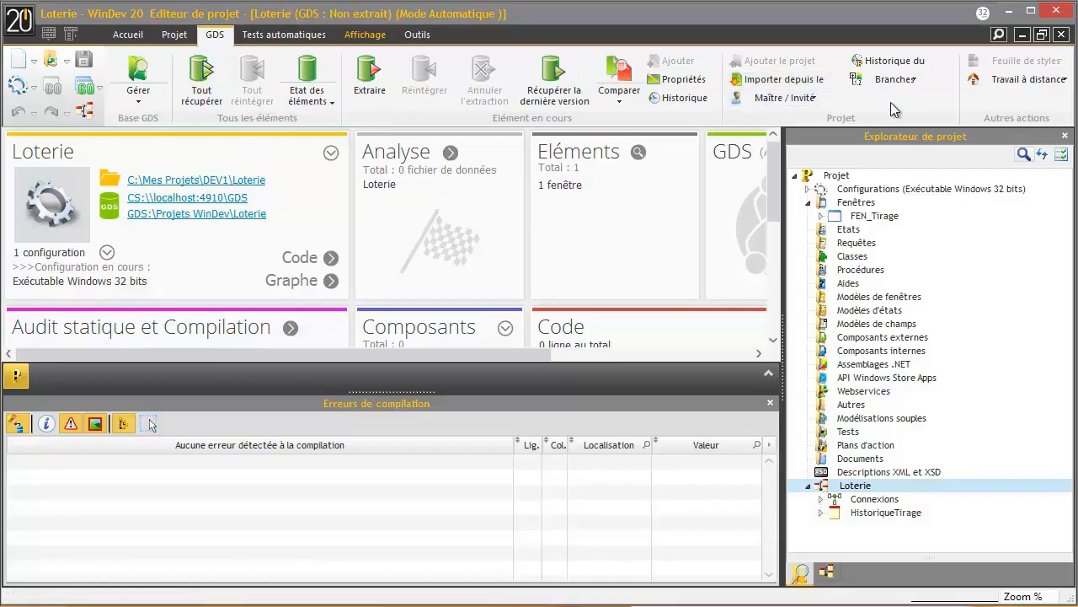
- Open the FEN_Tirage window in the editor and scroll through it
double_click(874, 216)
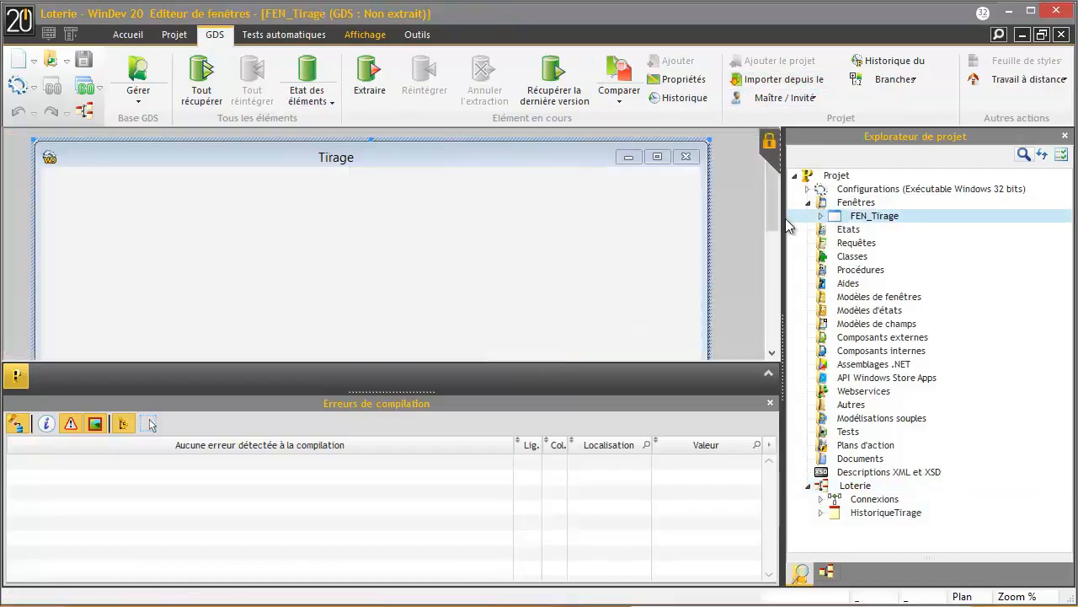
left_click_drag(774, 242, 773, 333)
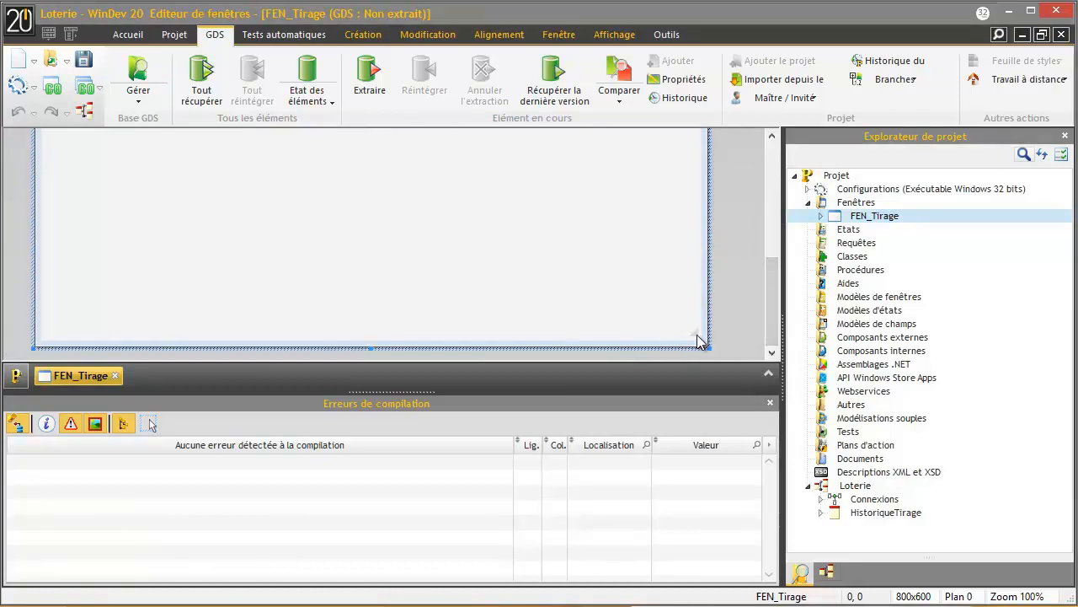
left_click_drag(778, 288, 725, 163)
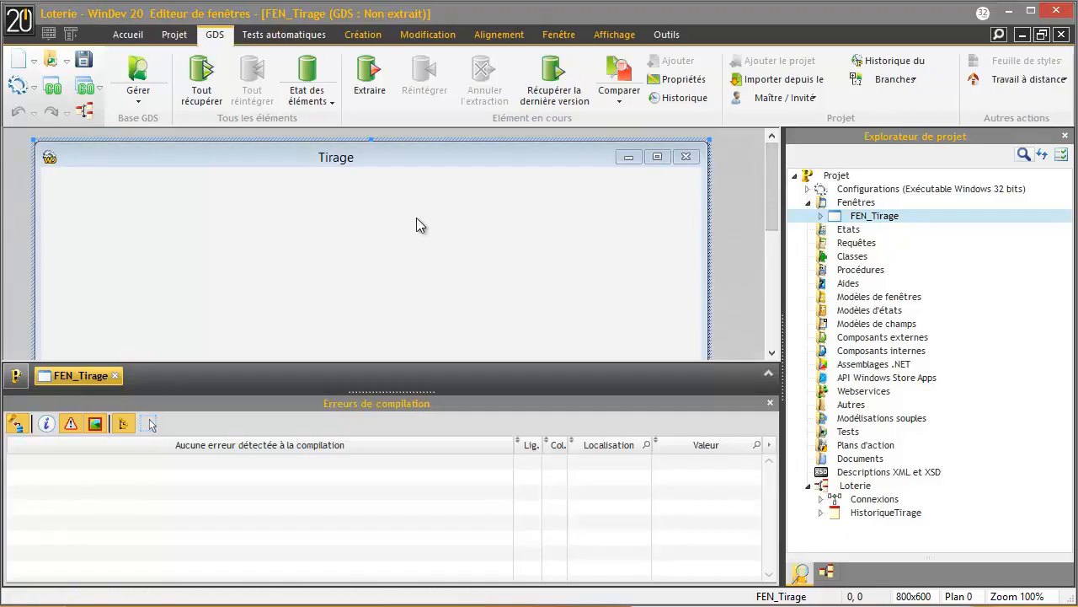
- Inspect the Loterie project's stored files, such as Evolution2_Resize.gif, in the GDS administrator, then close it
left_click(137, 74)
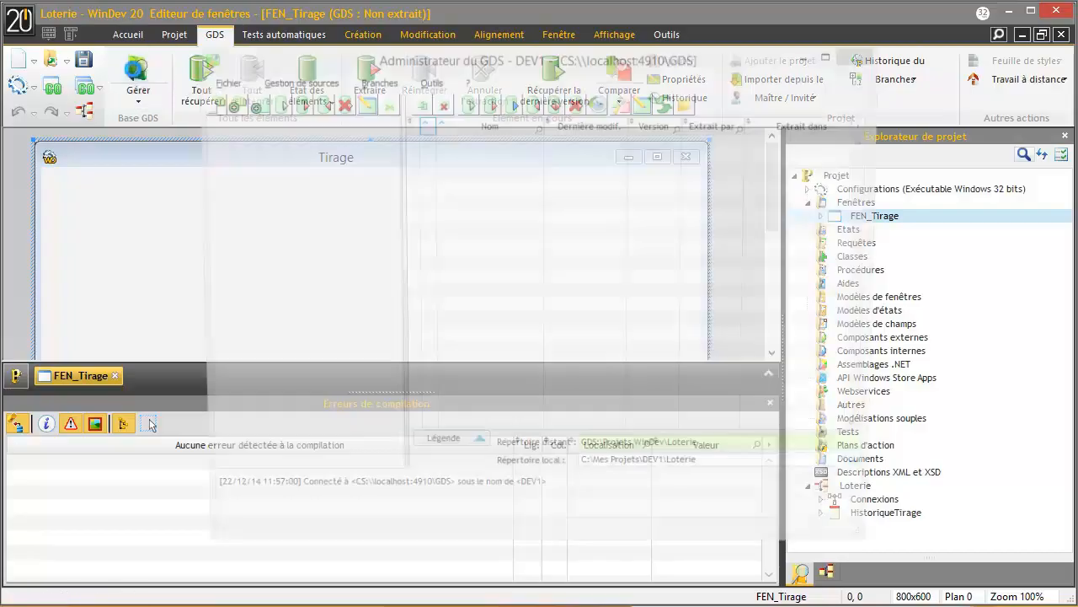
left_click(230, 169)
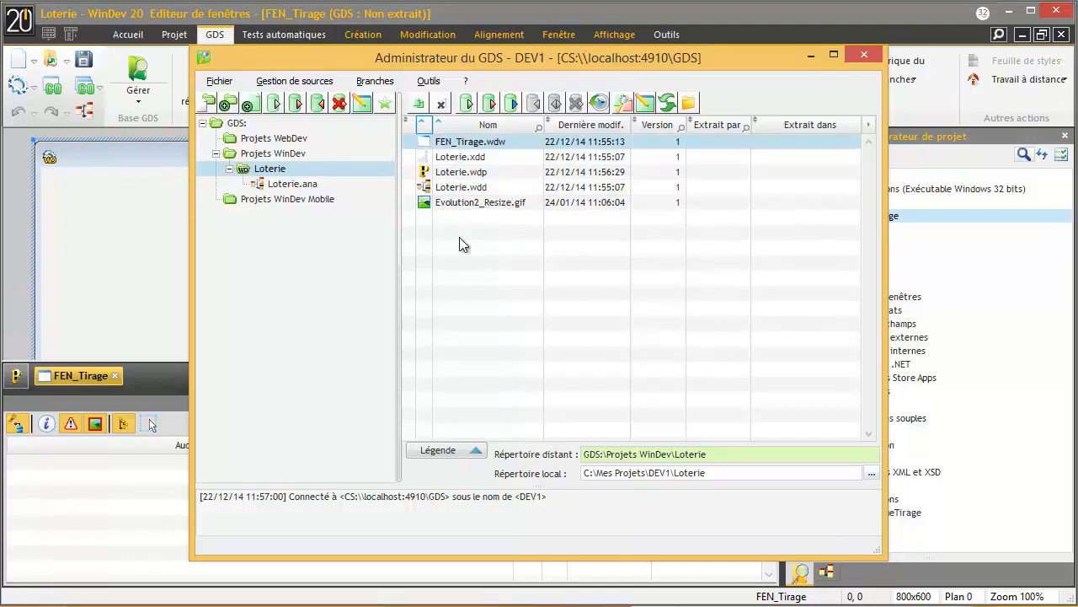
left_click(470, 202)
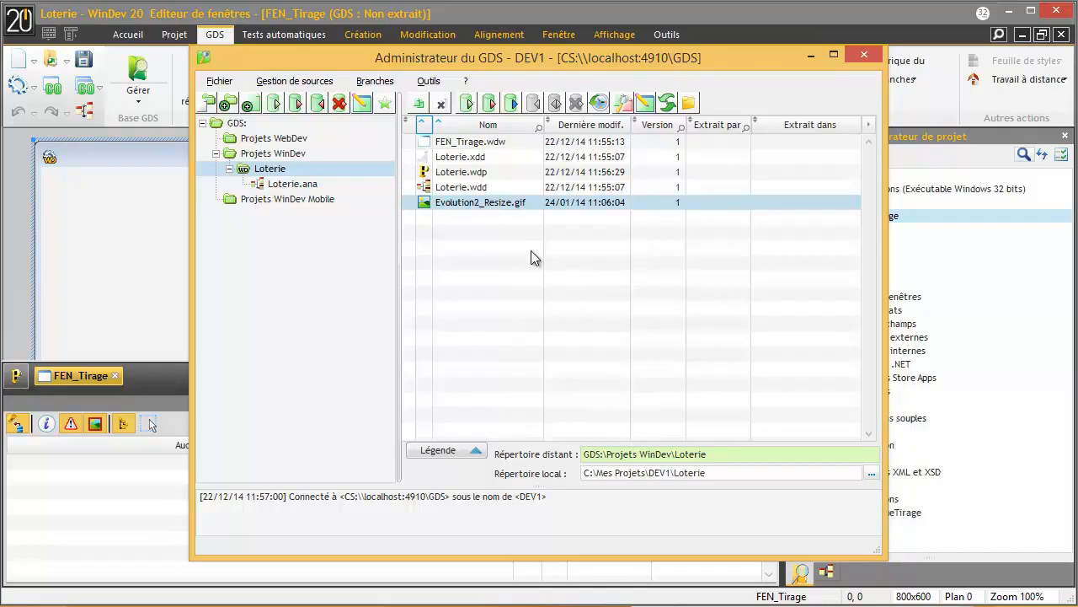
left_click(865, 55)
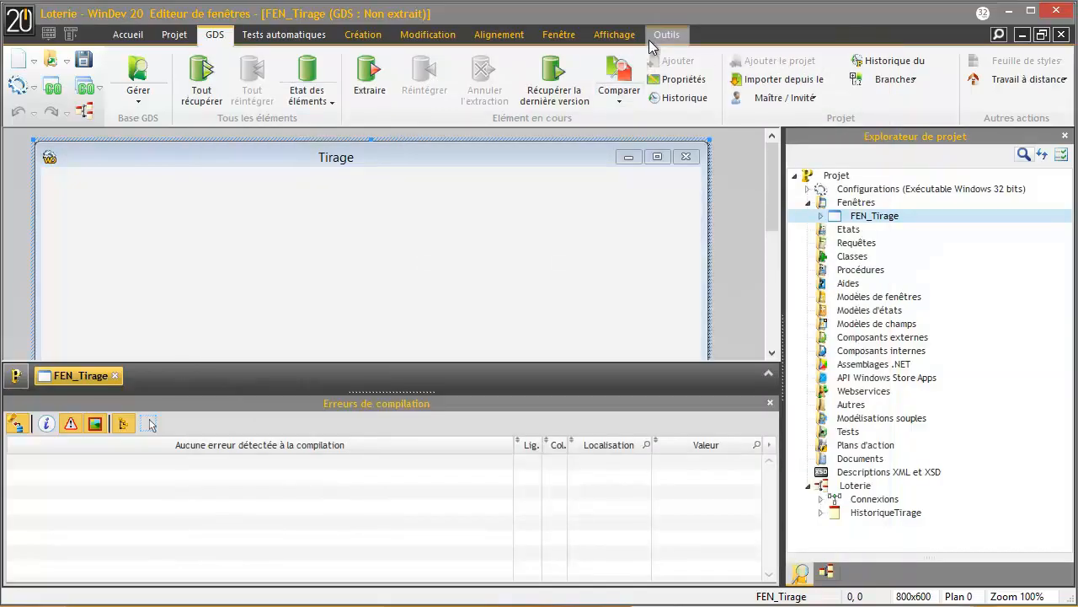
- Launch the HFSQL control centre and connect to localhost:4910 as admin via the recent connection
left_click(660, 36)
left_click(128, 80)
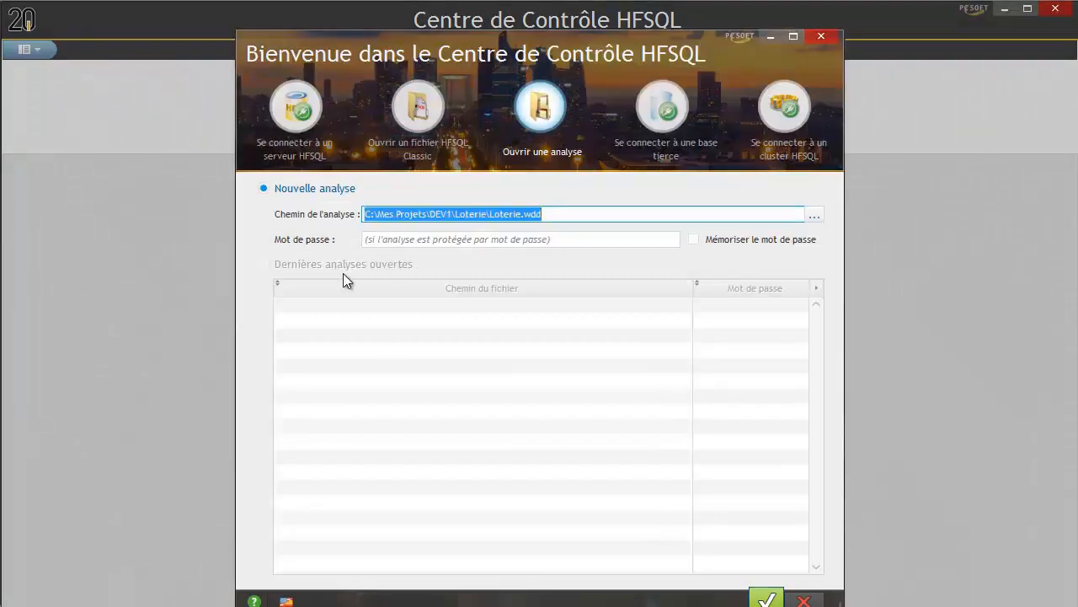
left_click(308, 109)
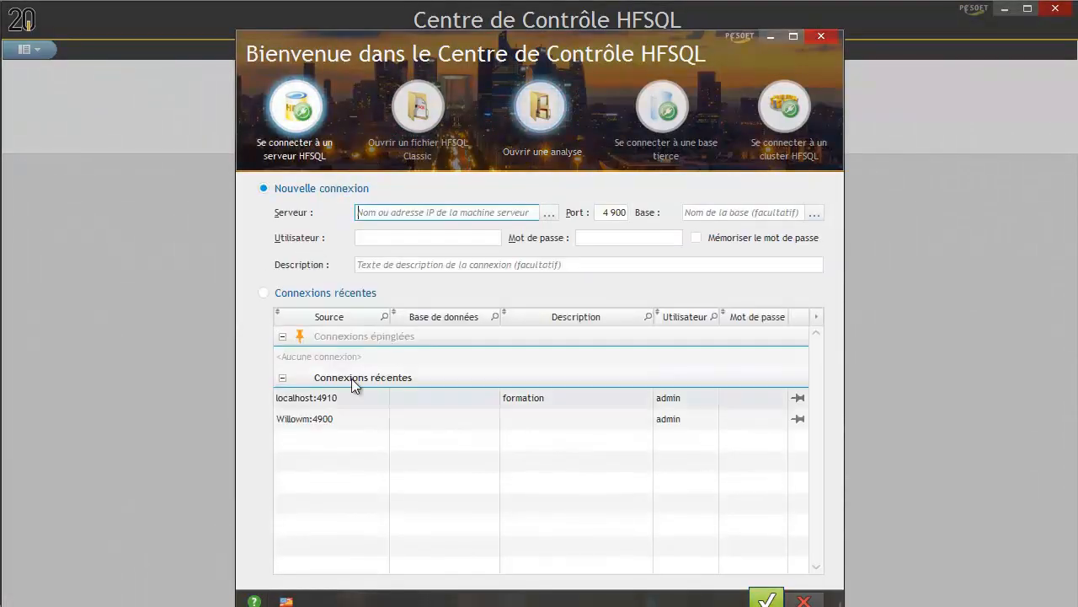
double_click(340, 397)
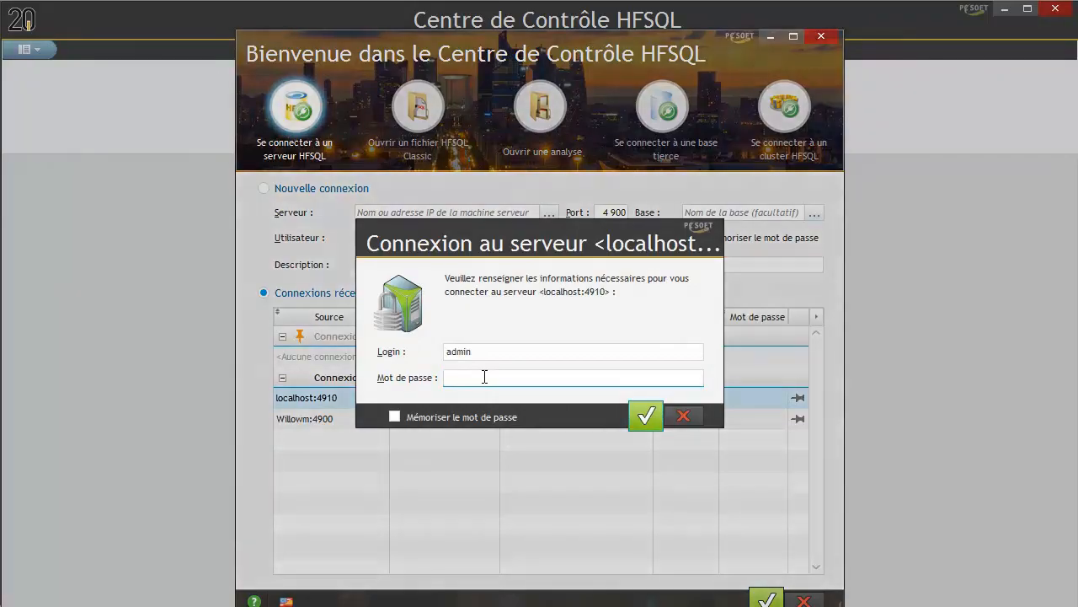
key("Return")
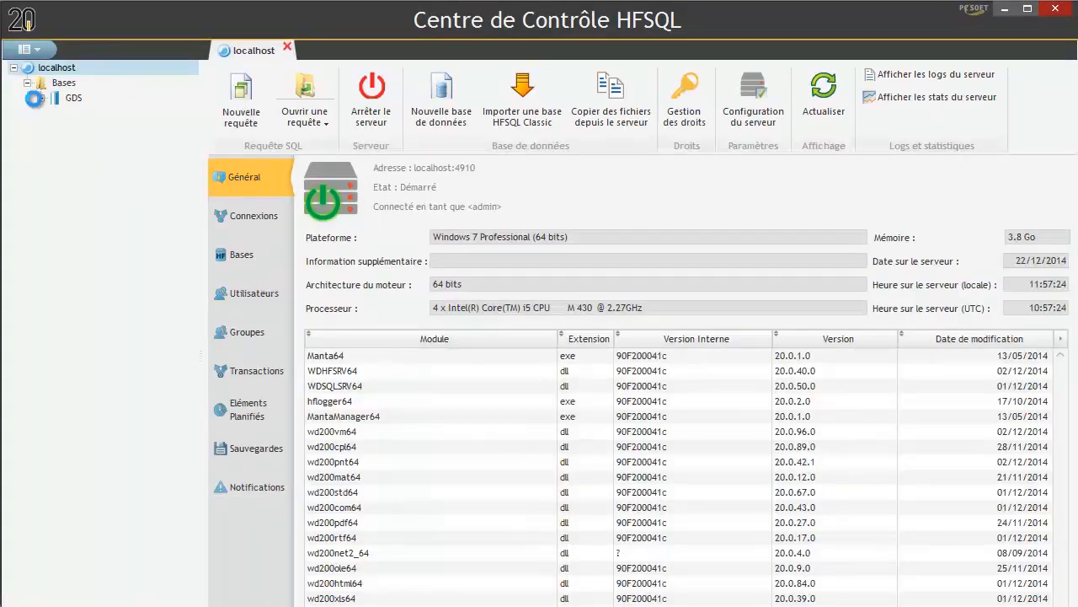
- Open the GDS Fichier table with its password and browse the Loterie.wdp and Evolution2_Resize.gif records
left_click(41, 100)
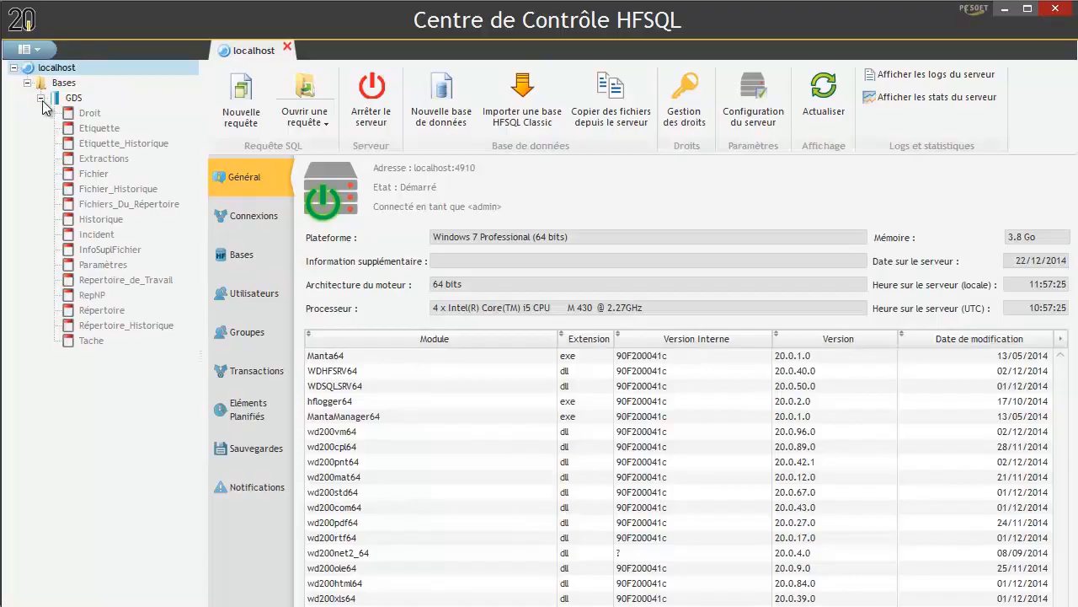
left_click(94, 174)
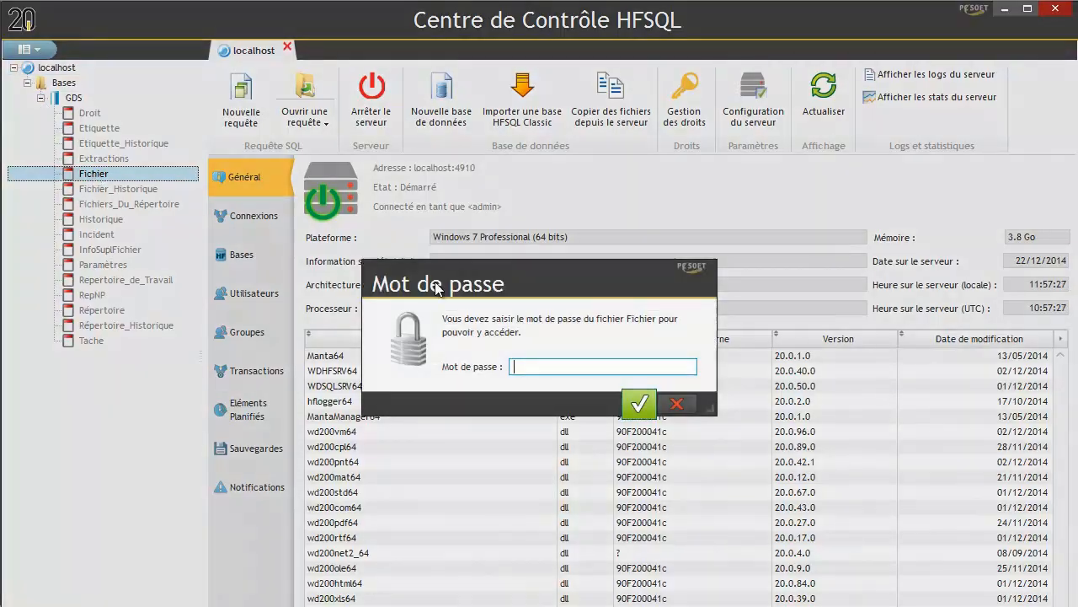
type("•••")
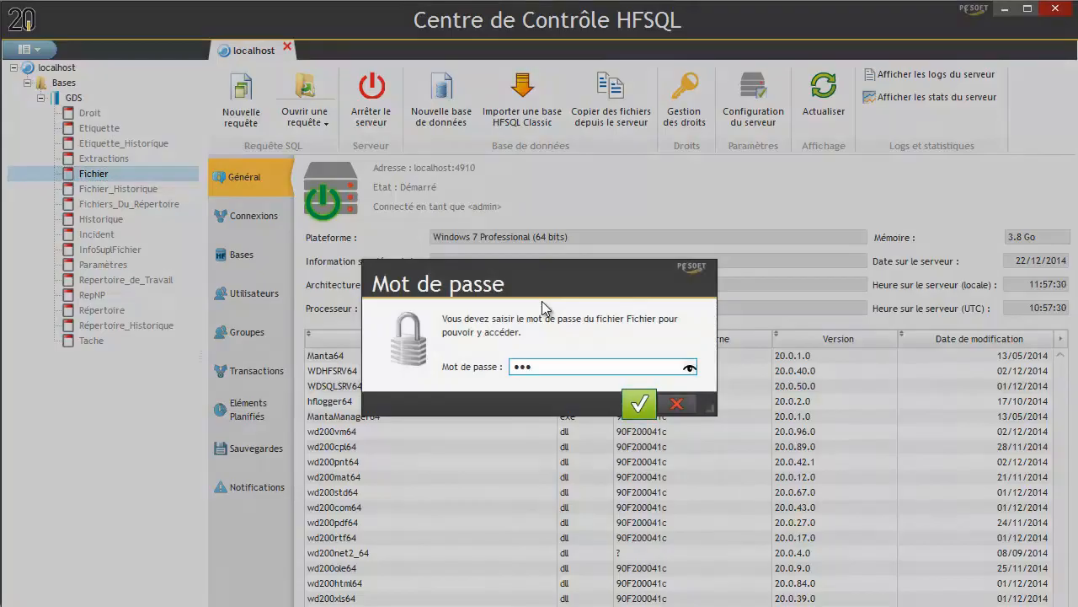
type("•••")
key("BackSpace")
key("BackSpace")
key("BackSpace")
key("BackSpace")
key("BackSpace")
key("BackSpace")
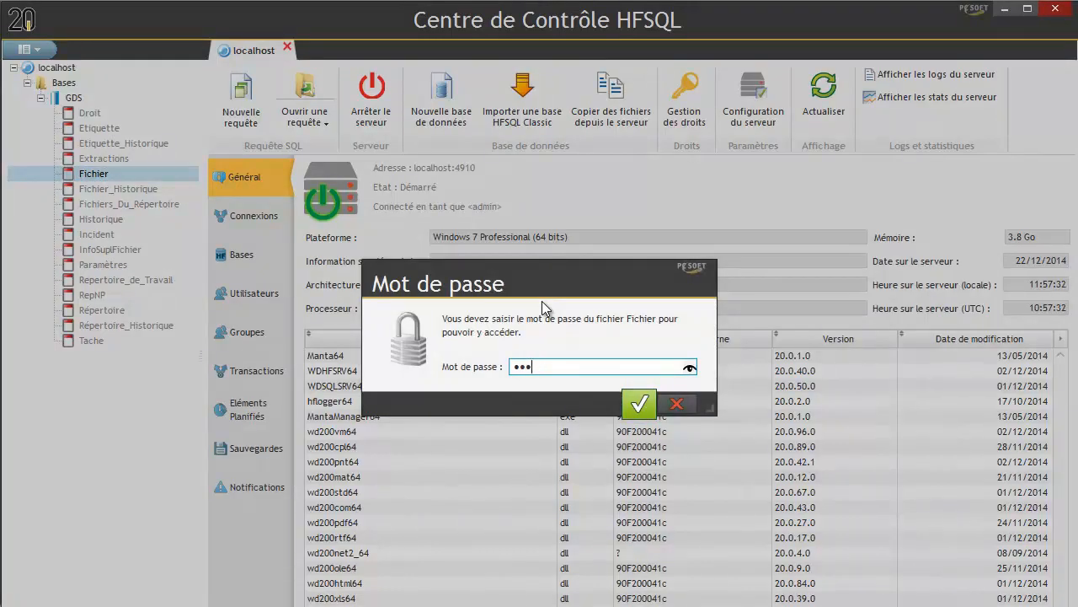
type("••••••")
key("Return")
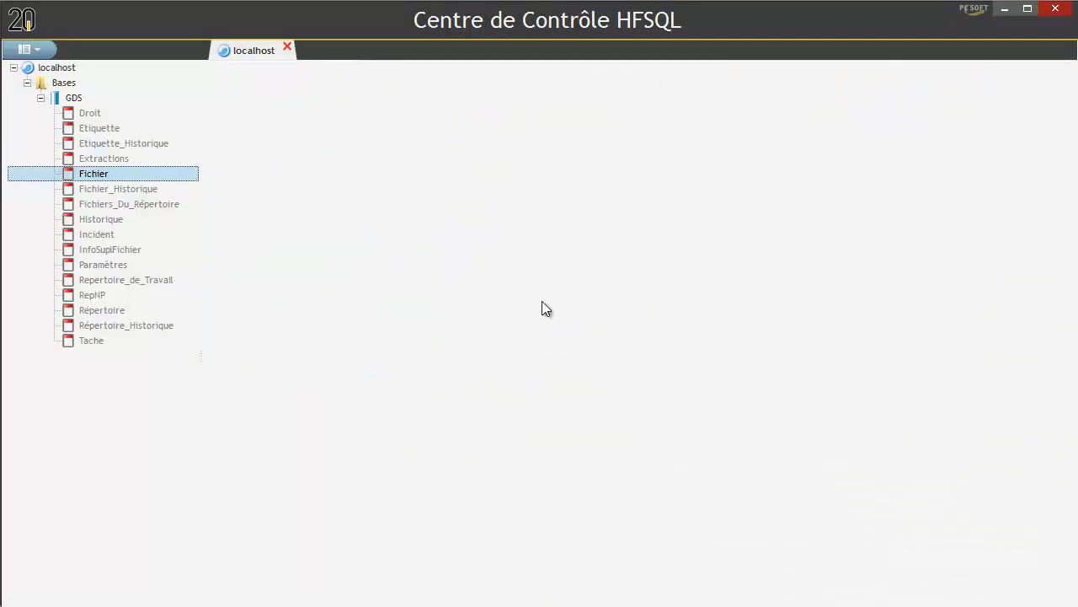
left_click(629, 234)
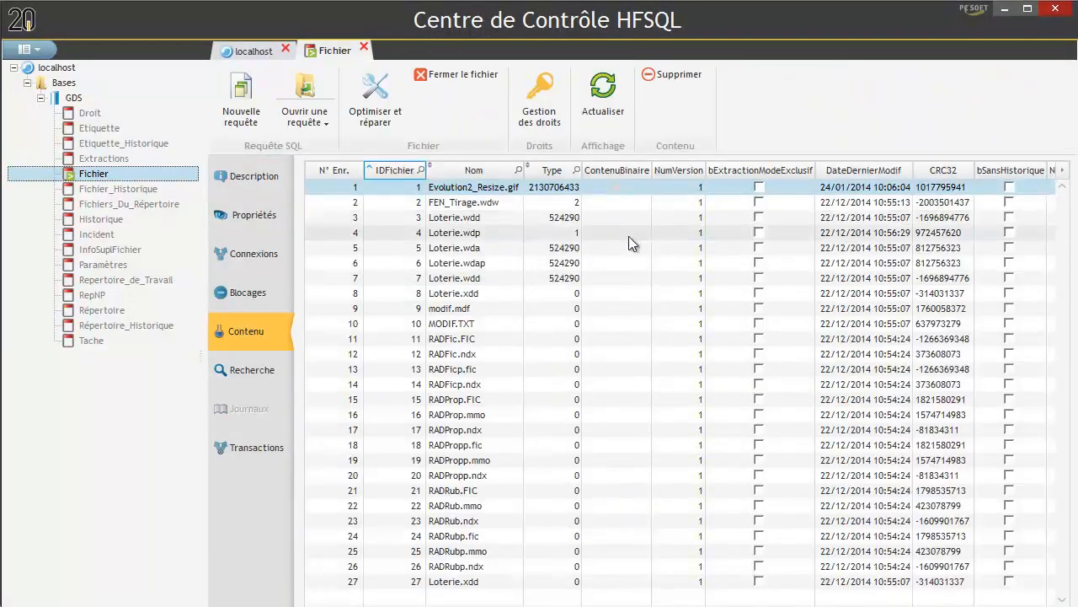
left_click(469, 189)
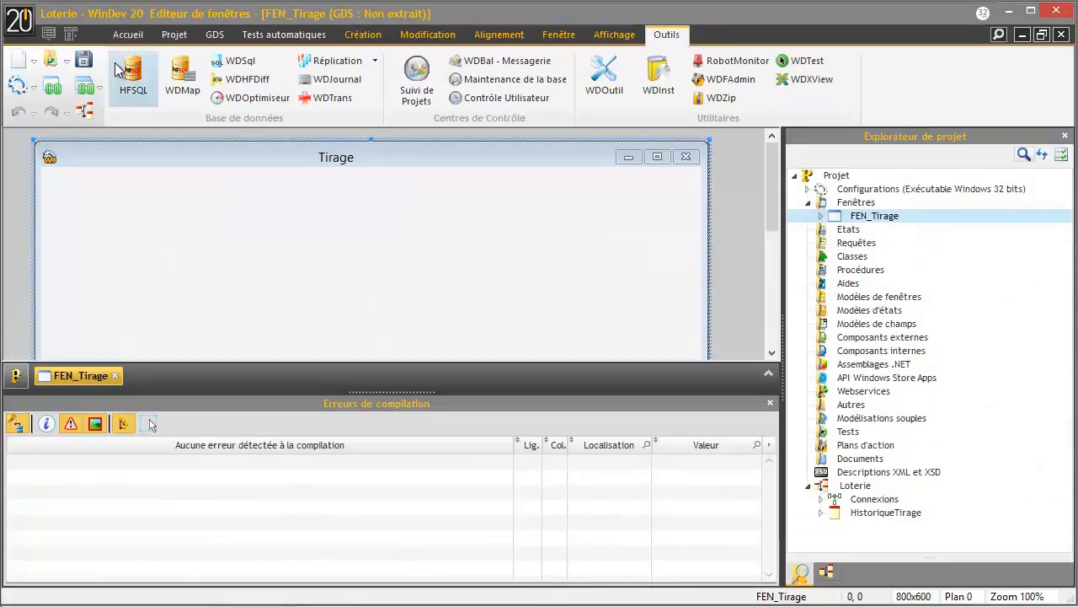
- Open the GDS administrator and list the files stored under Loterie.ana, such as modif.mdf
left_click(215, 35)
left_click(137, 76)
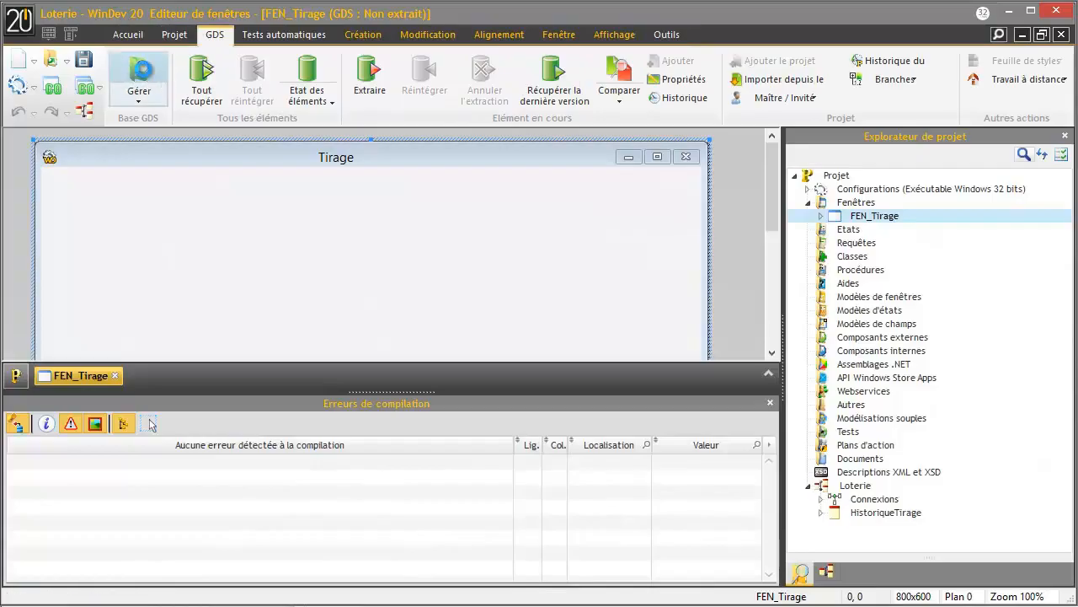
left_click(274, 184)
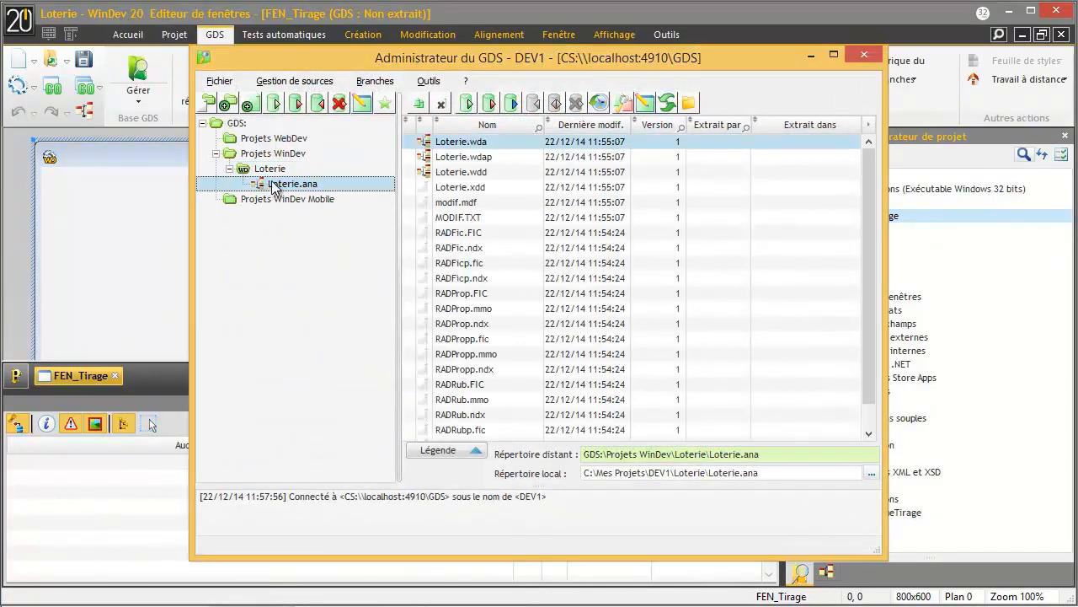
left_click(525, 202)
scroll(552, 232, "down", 1)
scroll(551, 231, "up", 1)
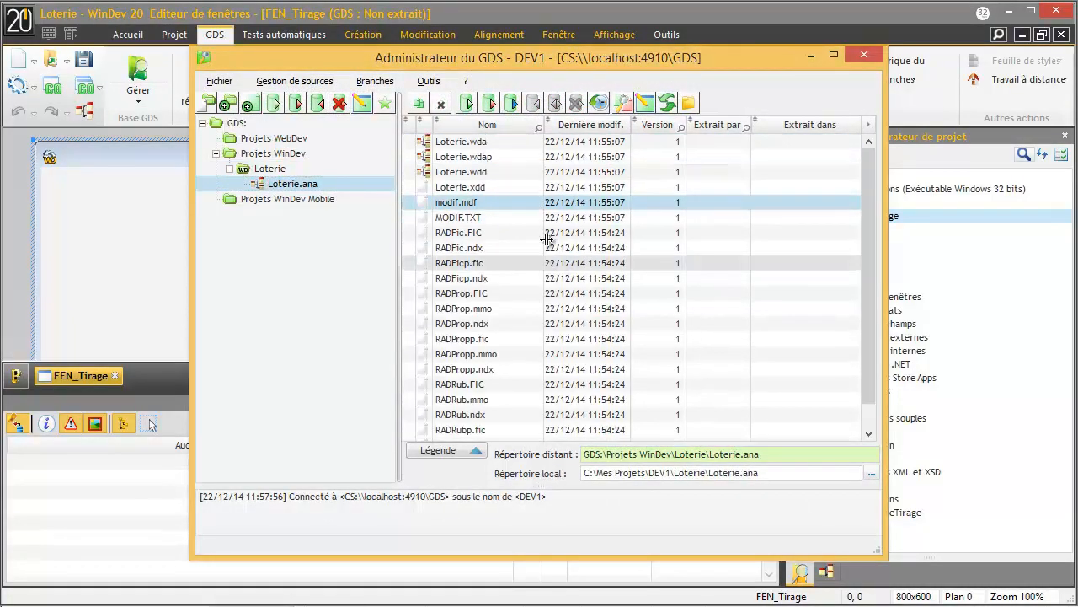
- Look at the Loterie project's file list, return to Loterie.ana, then bring the HFSQL control centre forward
left_click(278, 168)
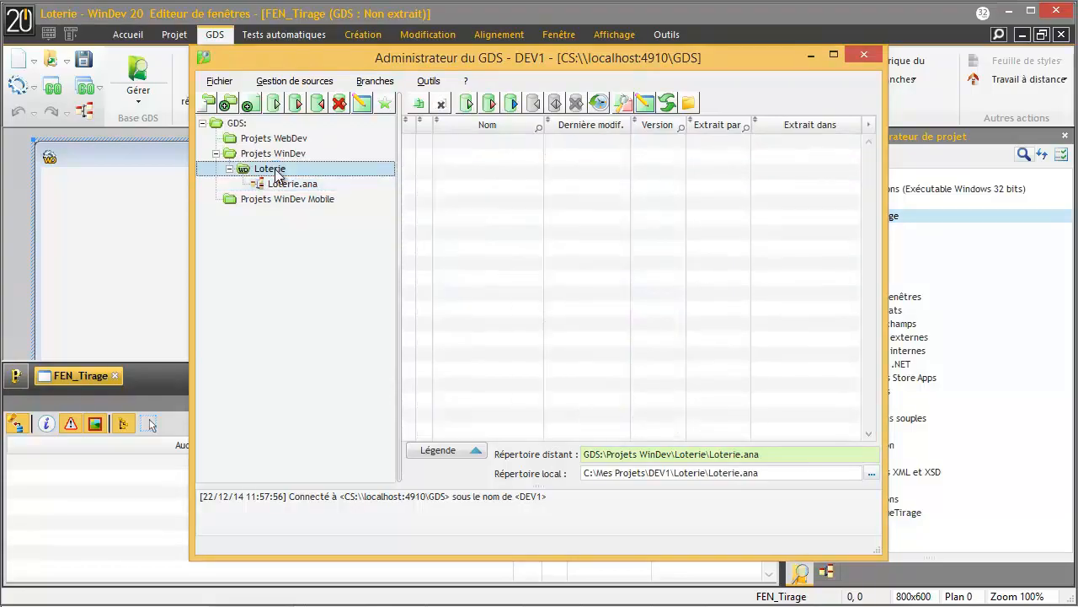
left_click(321, 184)
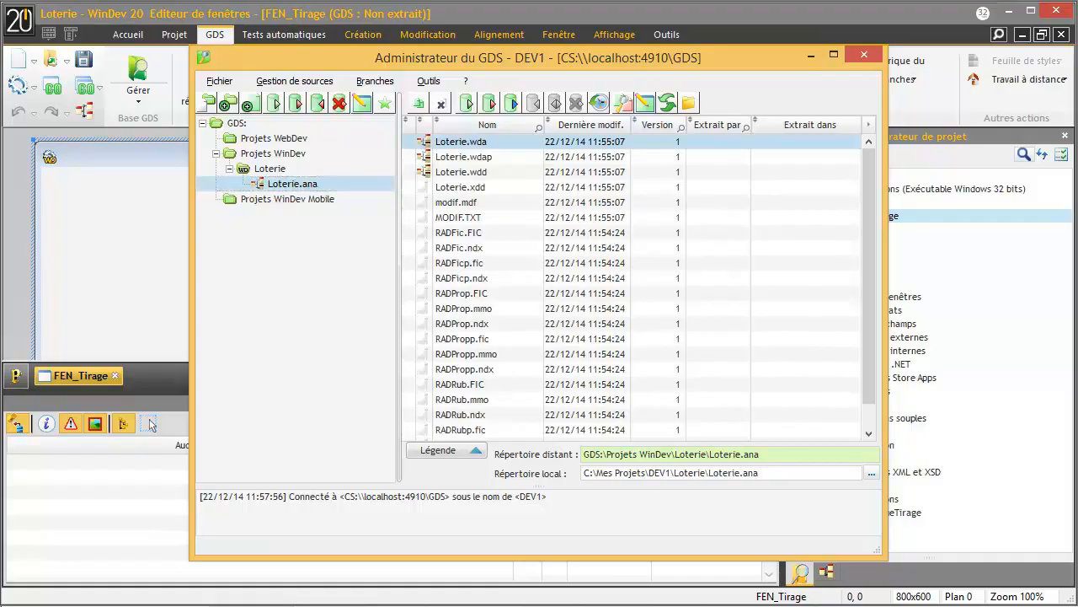
mouse_move(330, 563)
left_click(386, 556)
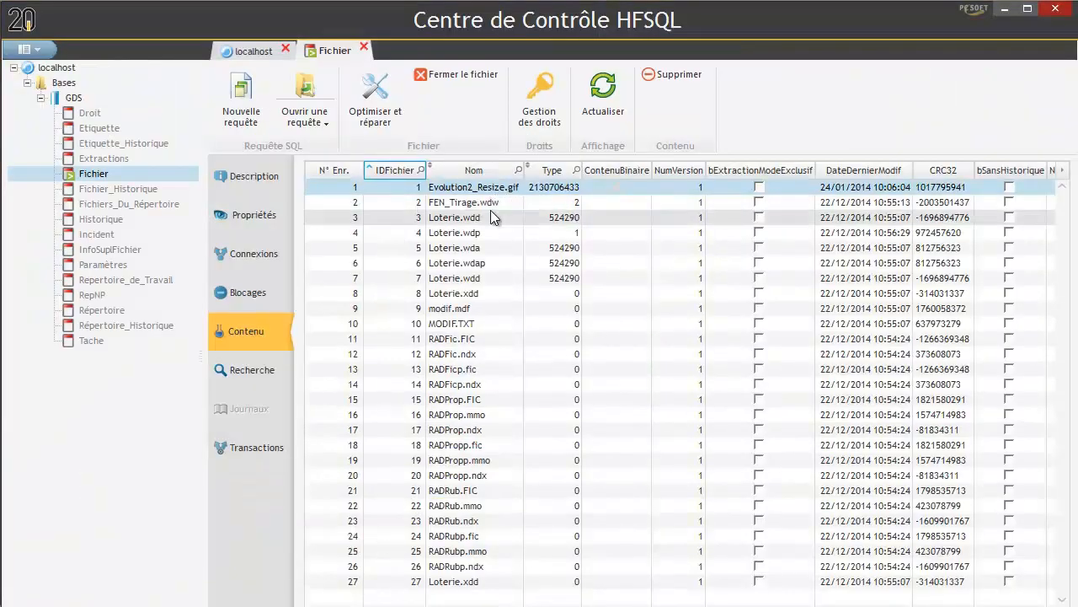
- Open the password-protected Droit table, find it empty, and close the Droit and Fichier tabs
left_click(496, 246)
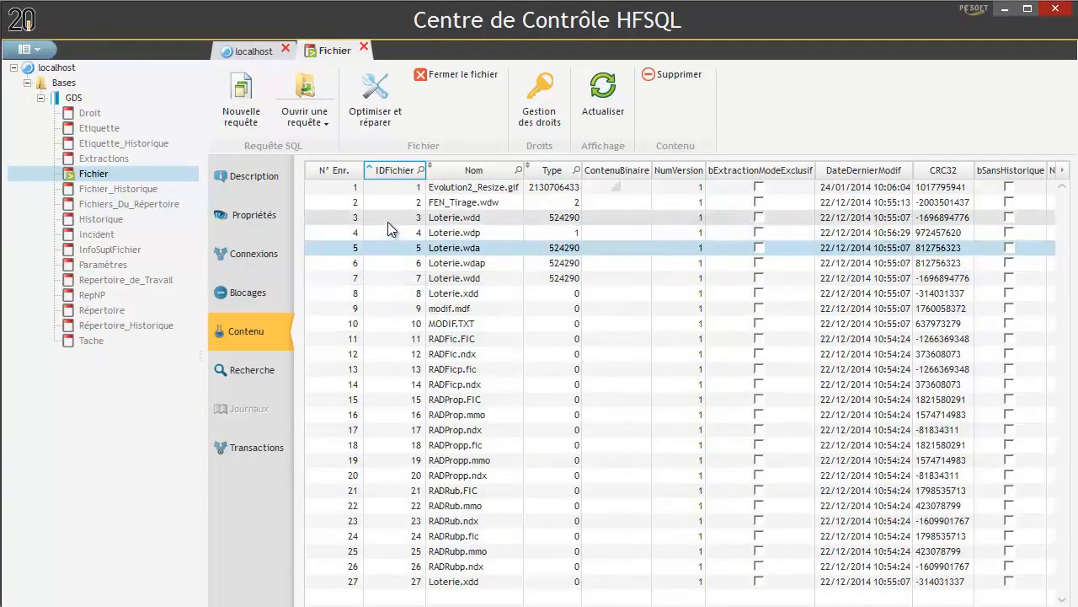
left_click(90, 115)
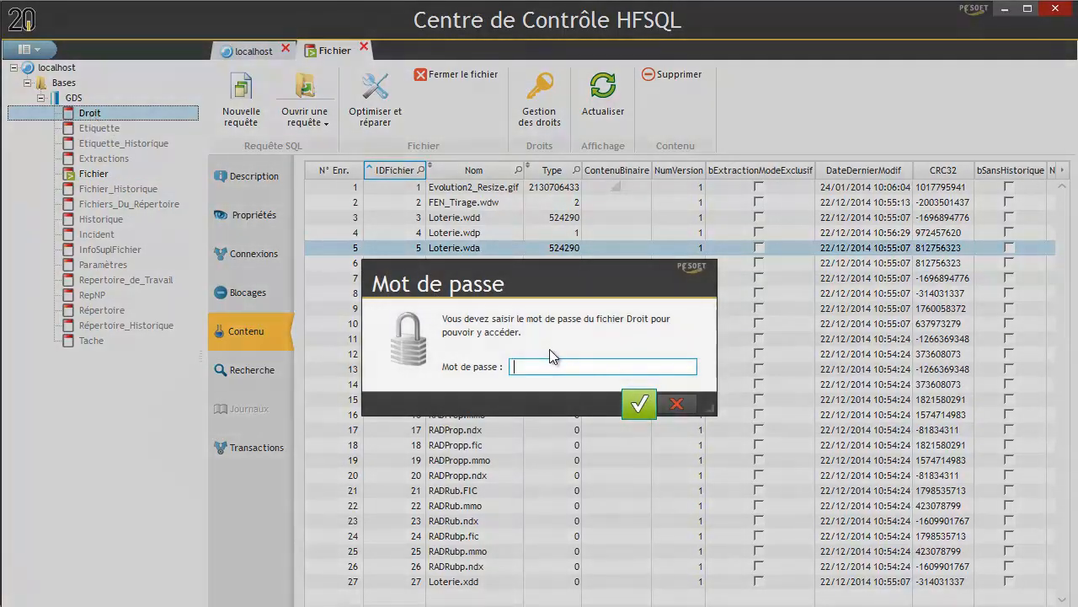
type("••")
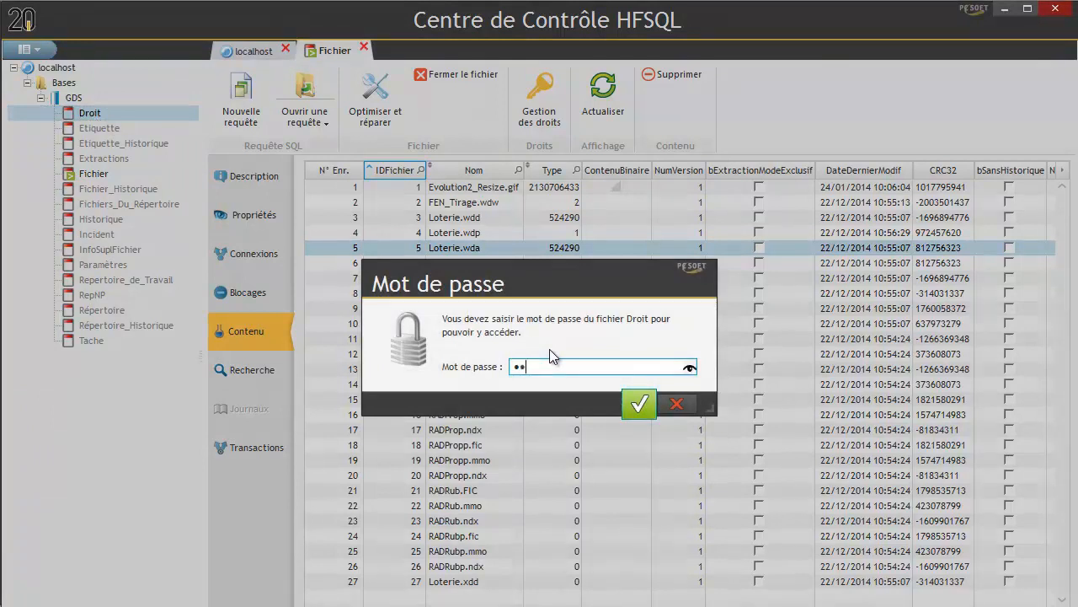
type("••")
key("Return")
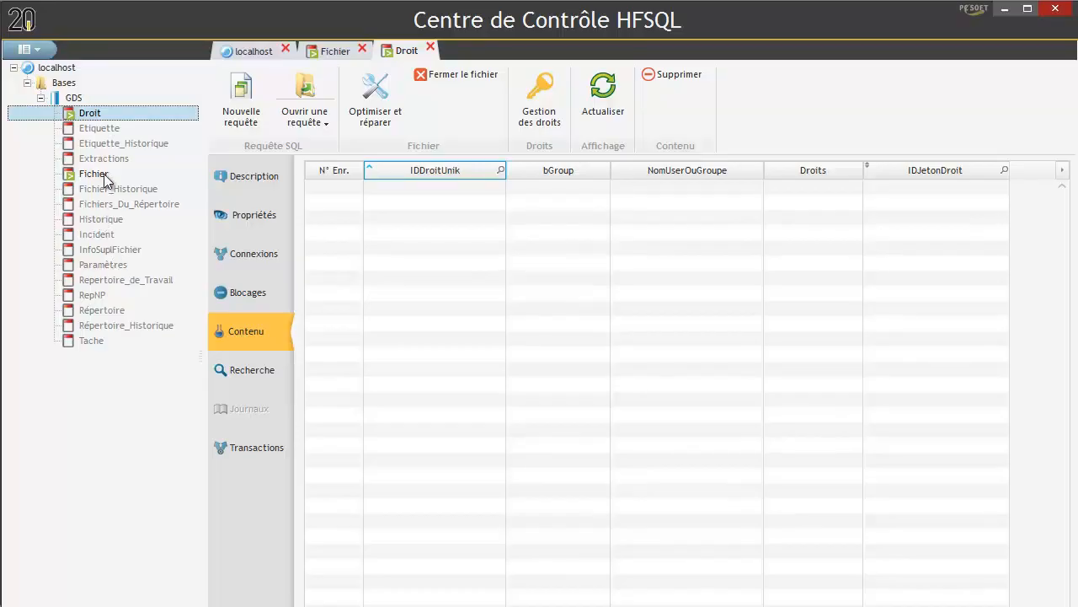
left_click(431, 47)
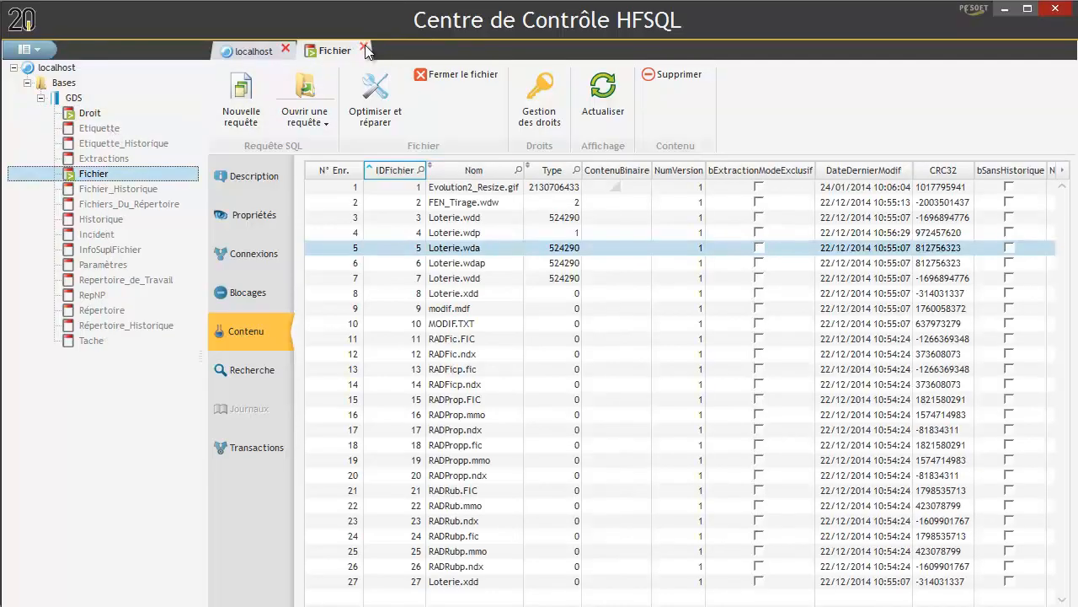
left_click(364, 48)
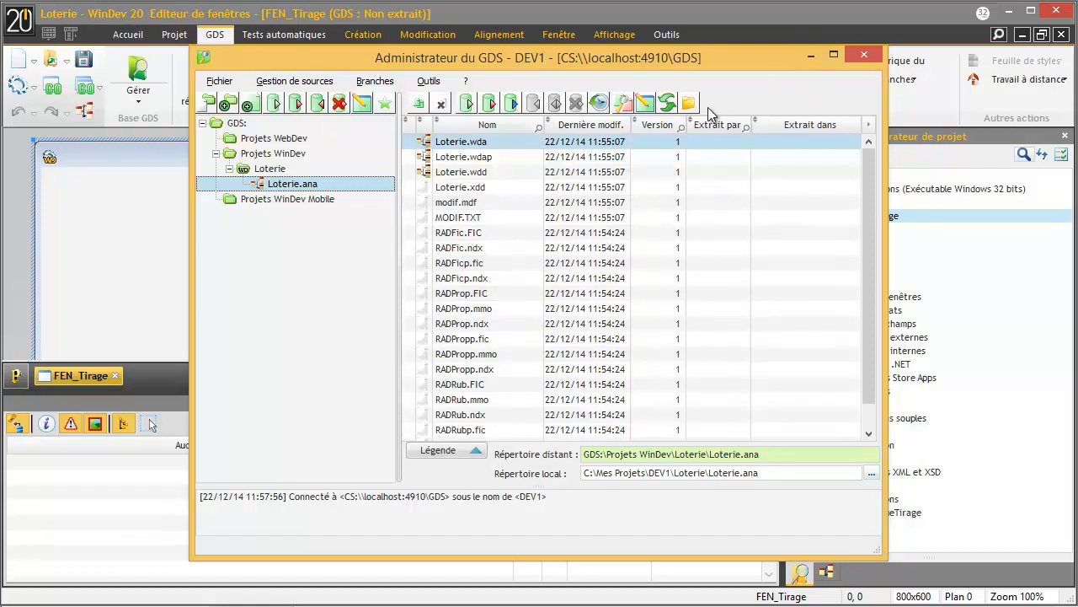
- Try logging into Suivi de Projets as CHEF_DE_PROJET, get rejected, and close the centre
left_click(809, 56)
left_click(666, 34)
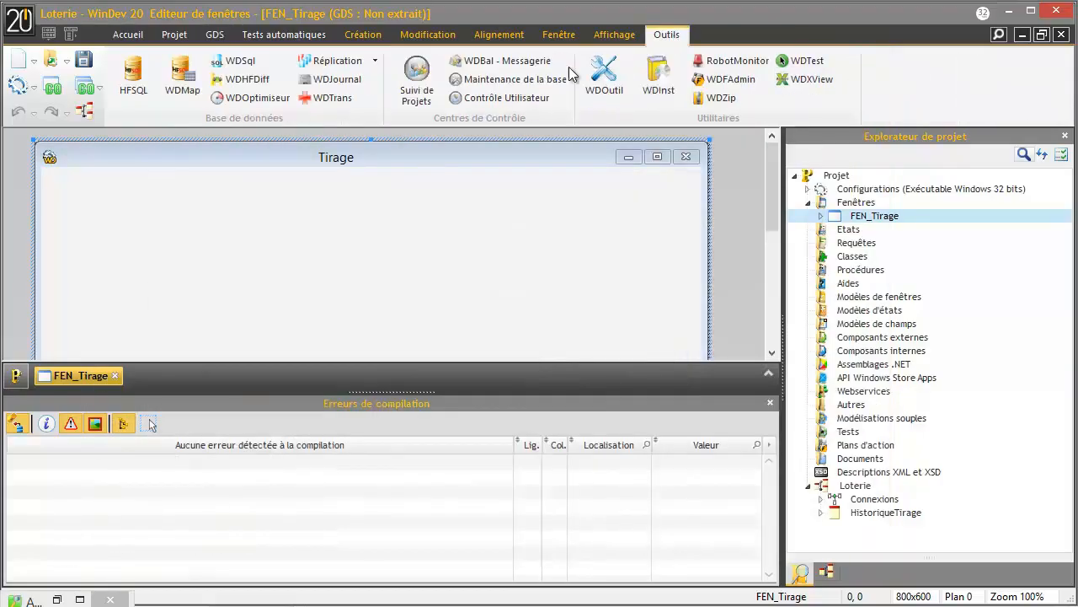
left_click(415, 77)
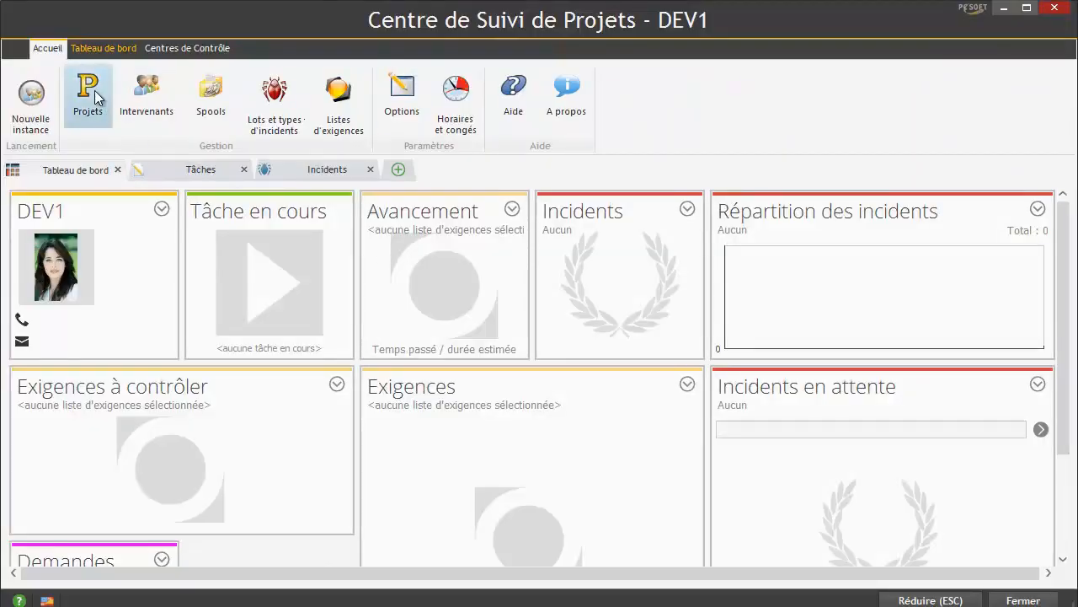
left_click(37, 93)
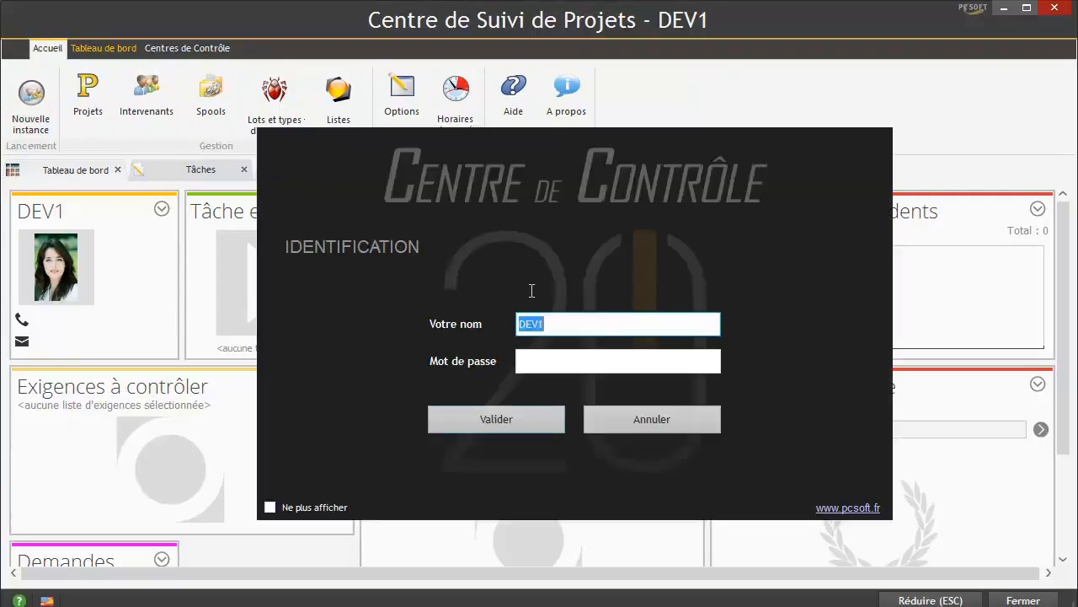
type("CHEF_DE_PROJET")
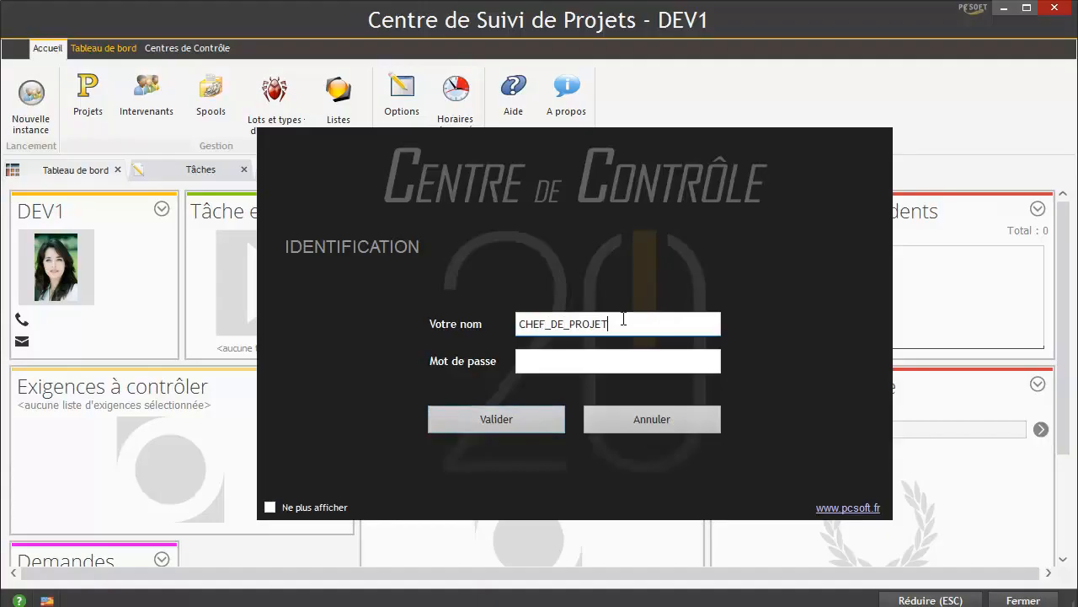
key("Return")
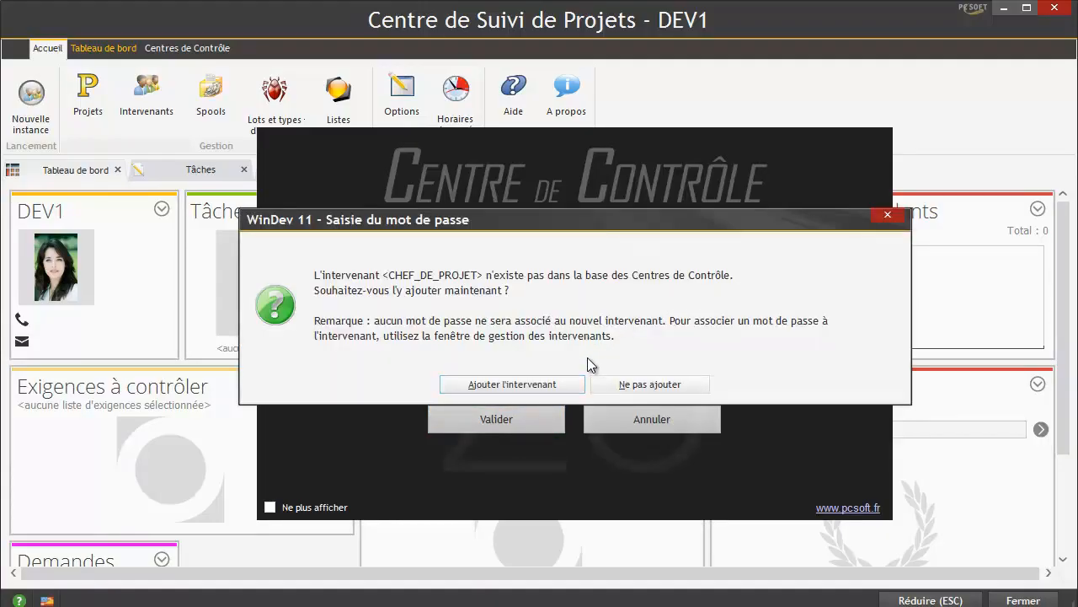
left_click(638, 386)
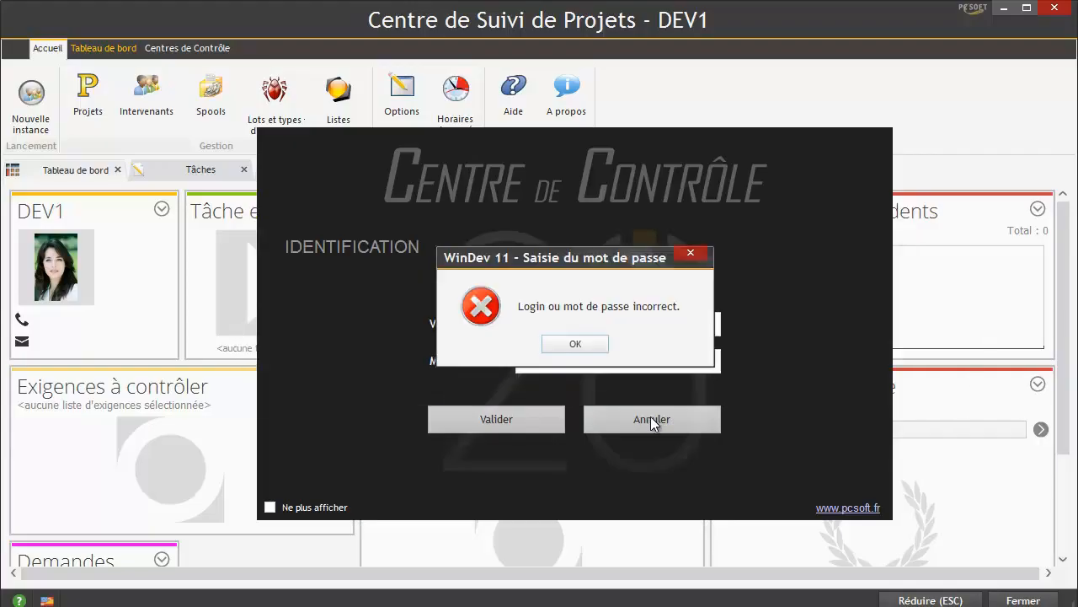
left_click(575, 345)
left_click(646, 432)
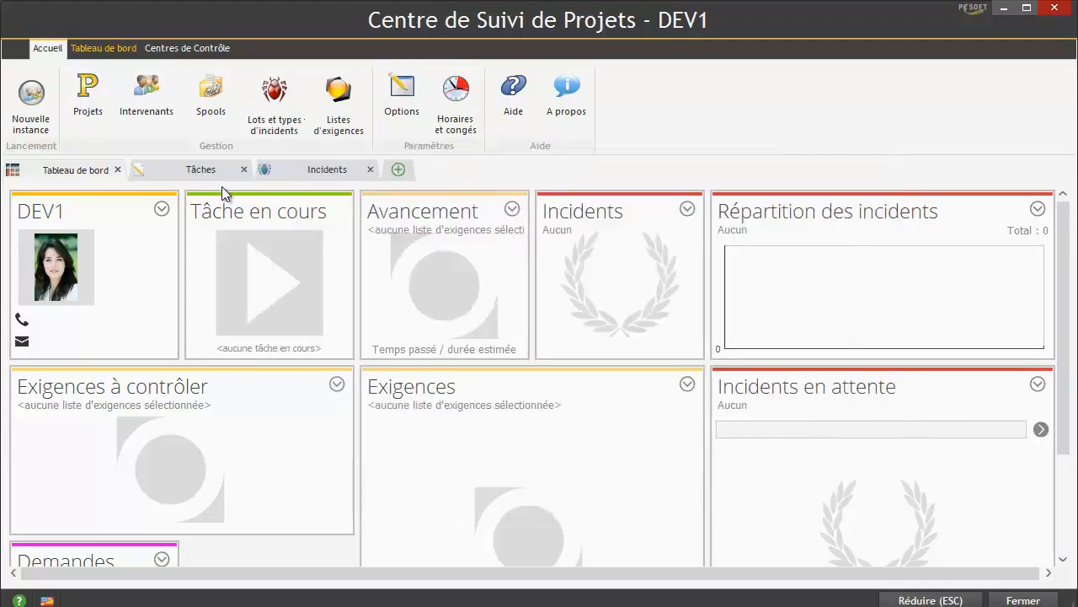
left_click(1053, 7)
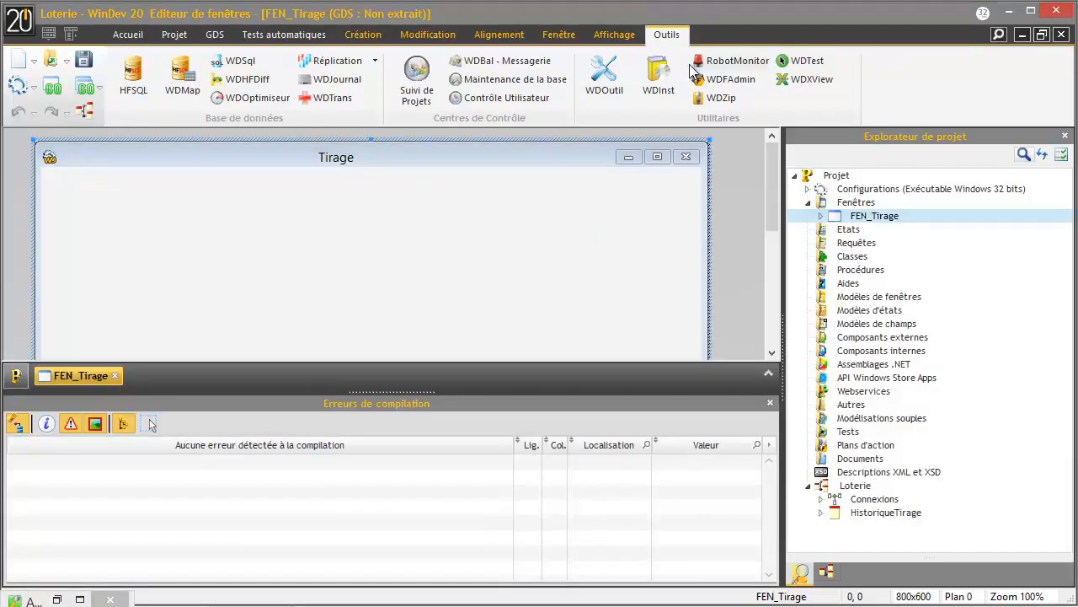
- Reopen Suivi de Projets, show CHEF_PROJ on the dashboard, and review CHEF_PROJET's member details
left_click(416, 80)
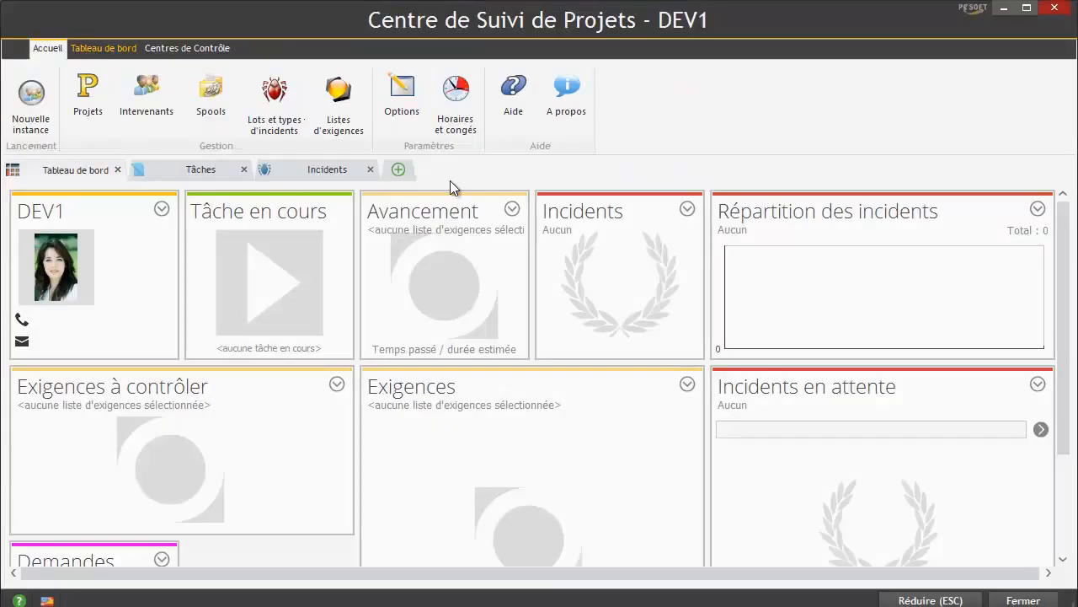
left_click(162, 213)
left_click(188, 287)
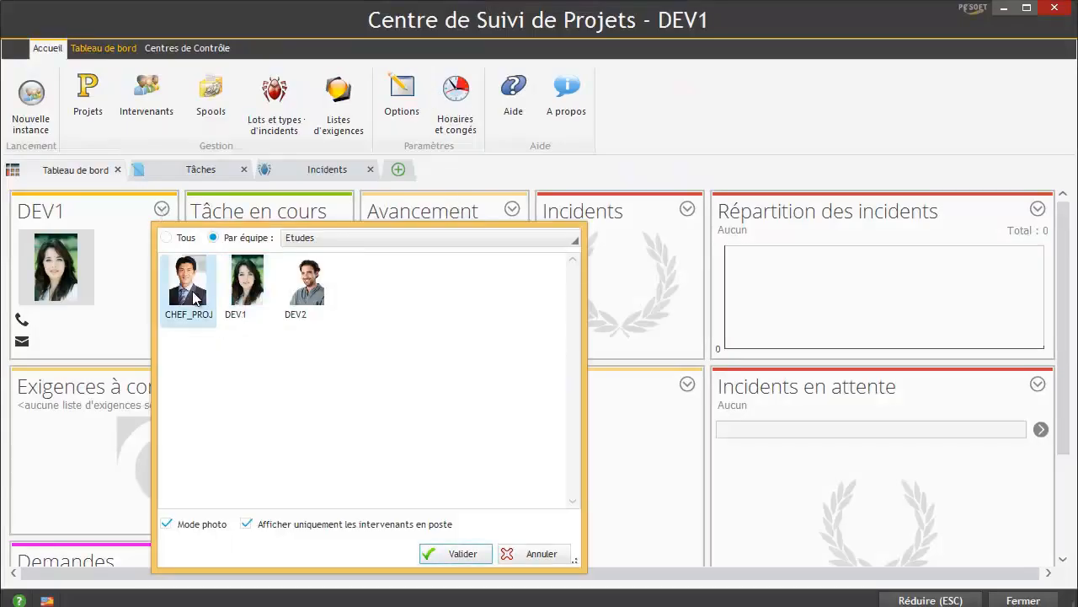
left_click(456, 554)
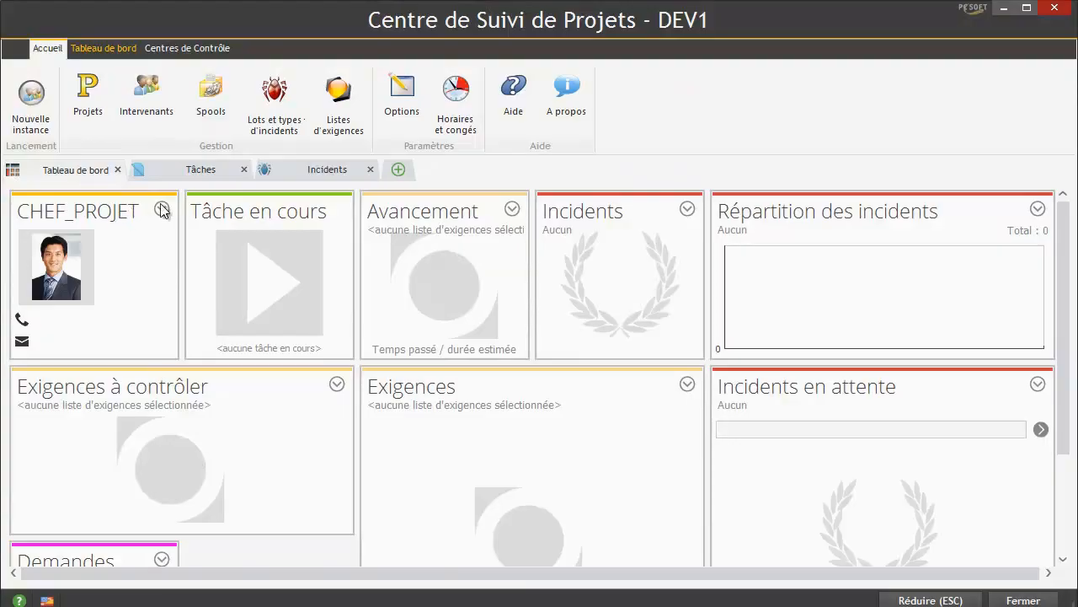
left_click(145, 100)
left_click(294, 228)
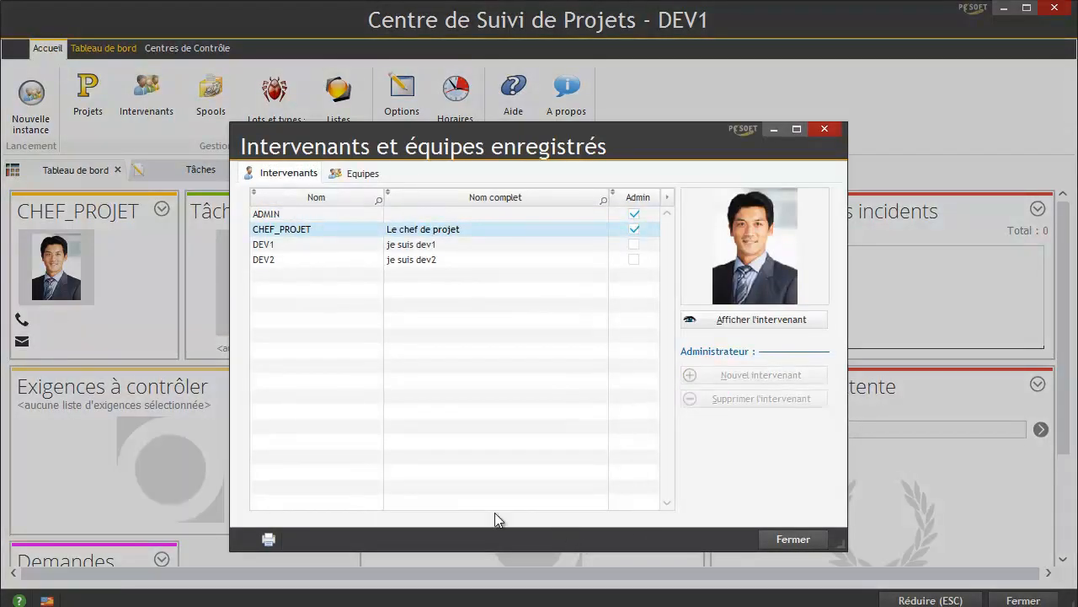
left_click(374, 565)
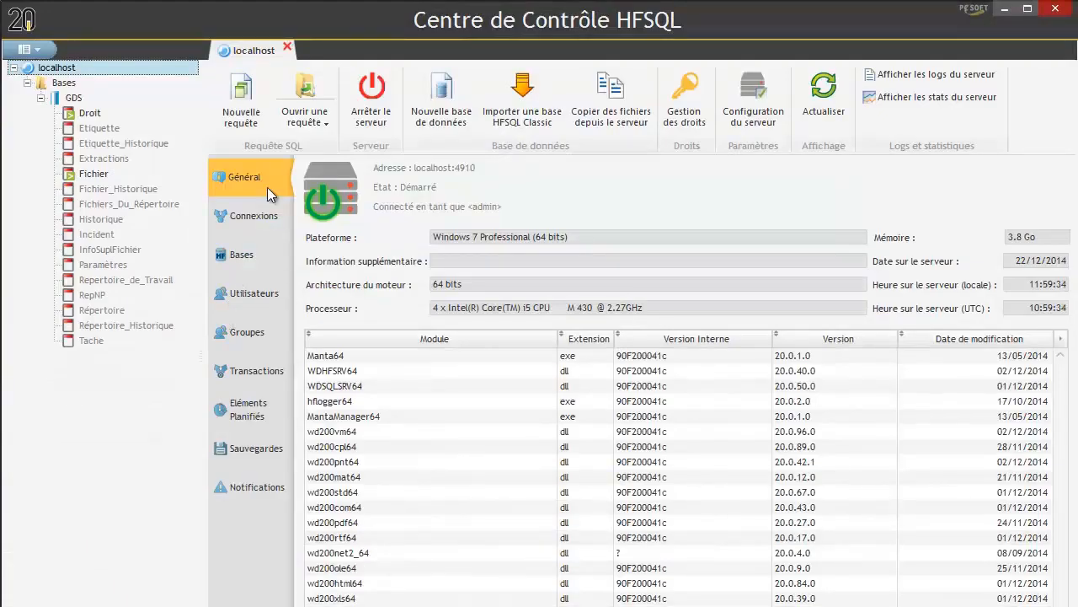
- Rename HFSQL server user CHEF_DE_PROJET to CHEF_PROJET, then close the control centre and members list
left_click(245, 293)
left_click(430, 338)
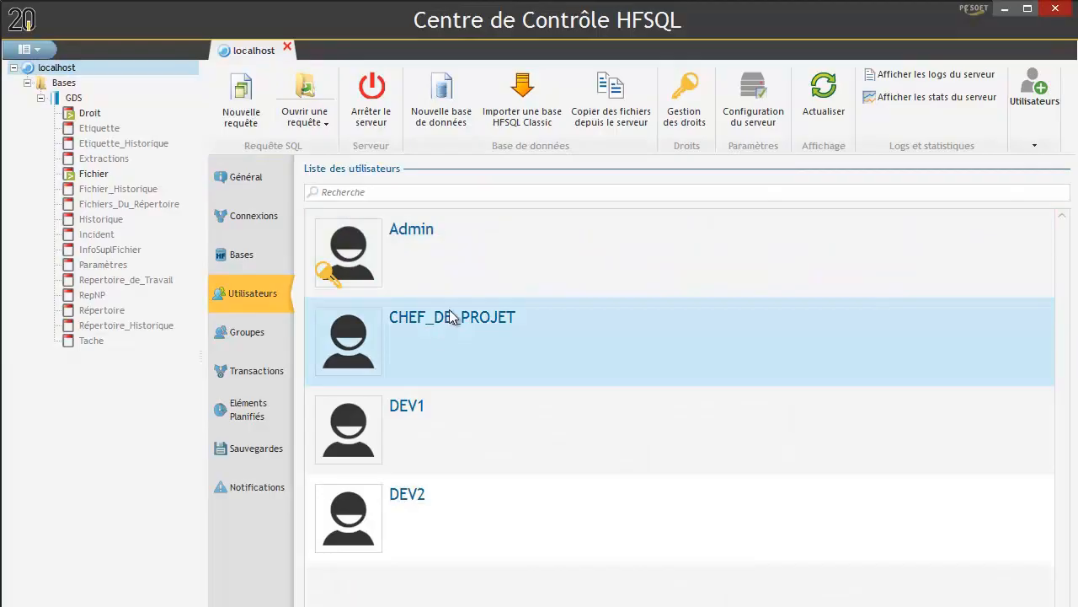
left_click(1048, 151)
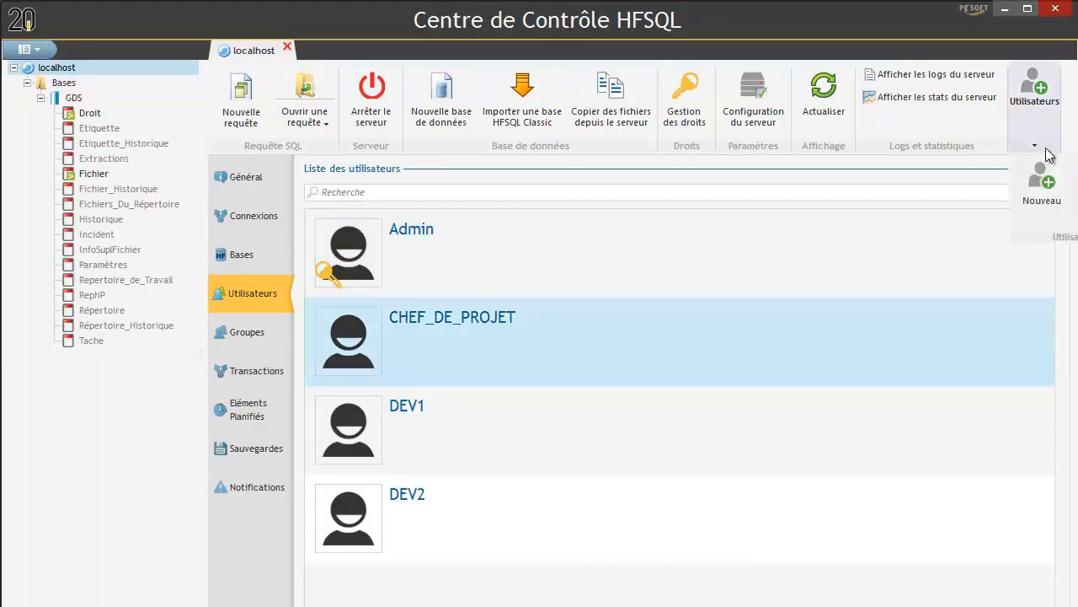
left_click(1076, 172)
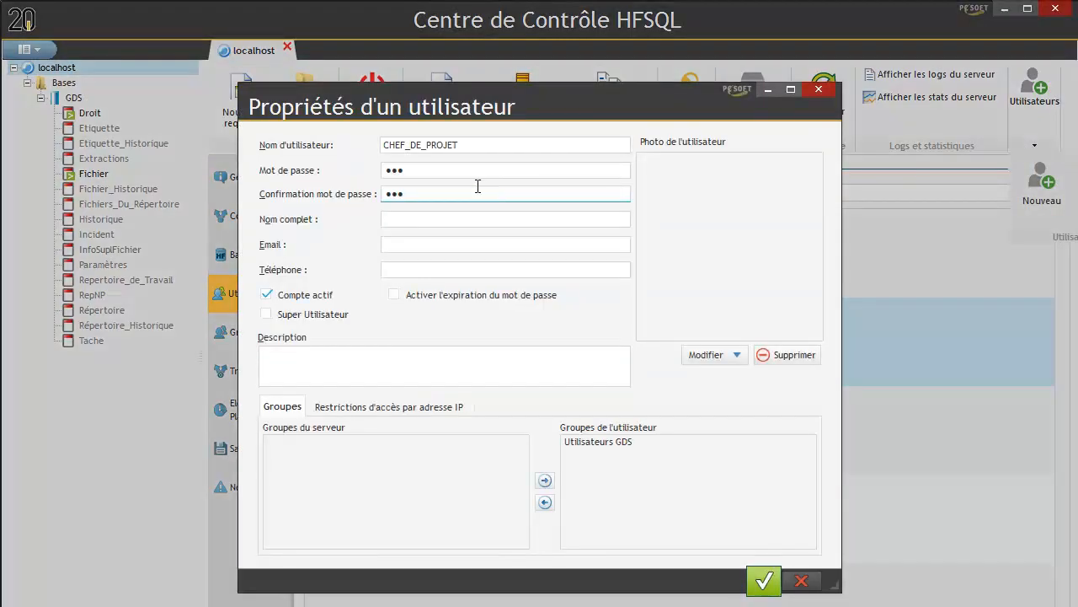
left_click(426, 145)
key("BackSpace")
key("BackSpace")
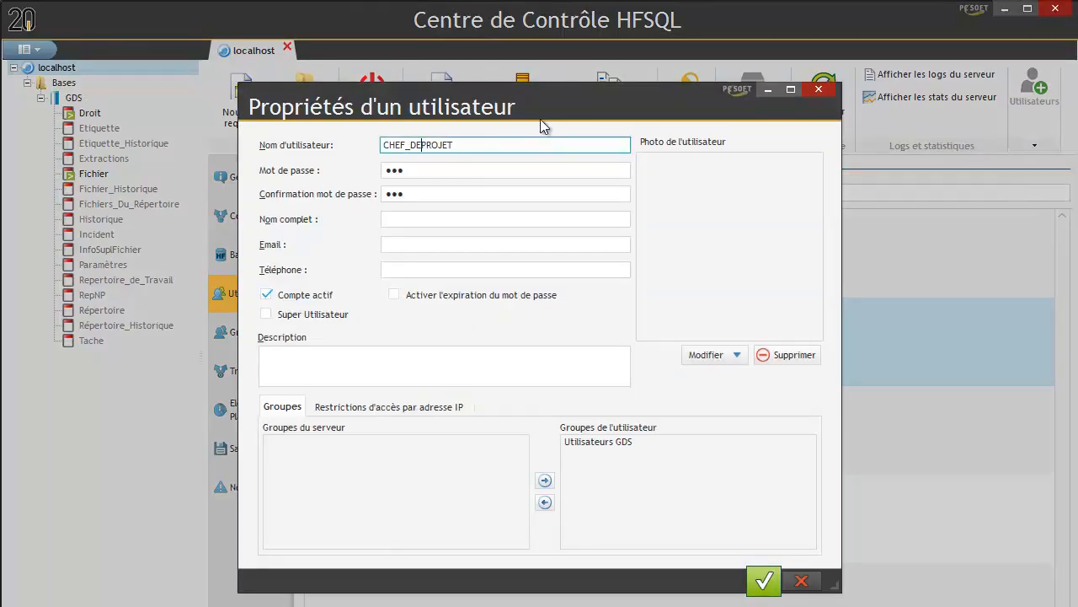
key("BackSpace")
left_click(763, 581)
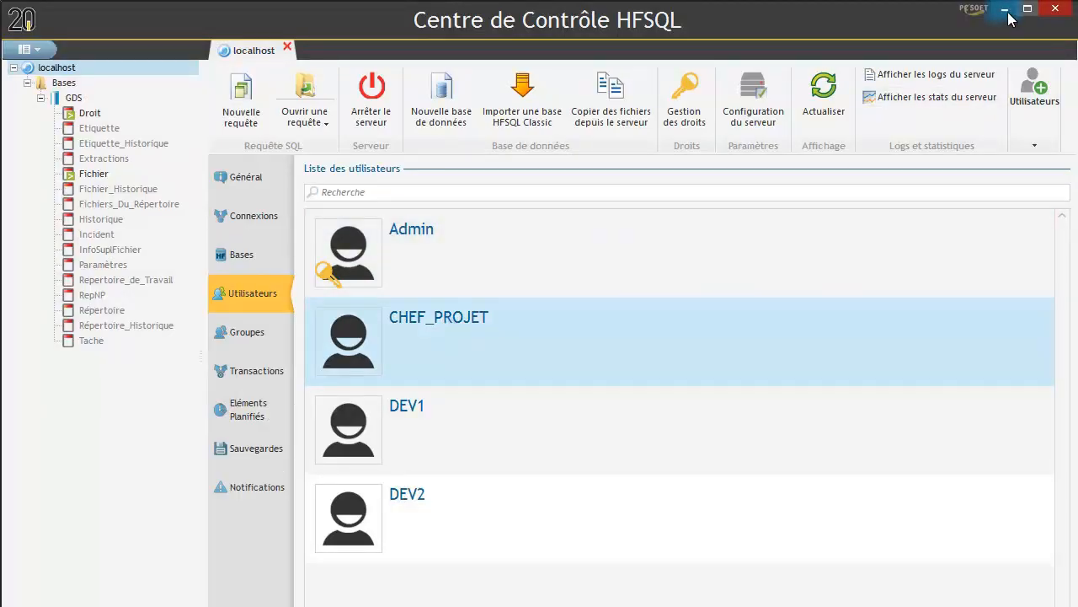
left_click(1056, 11)
left_click(793, 539)
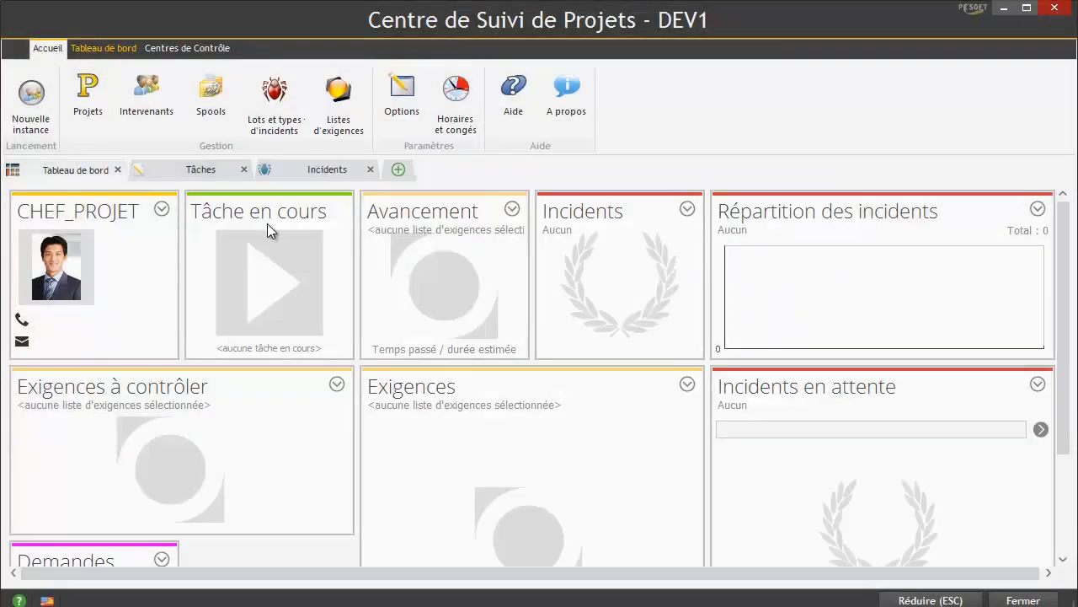
- Restart Suivi de Projets, log in as CHEF_PROJET, and return to the Accueil tab
left_click(1057, 11)
left_click(419, 111)
left_click(23, 95)
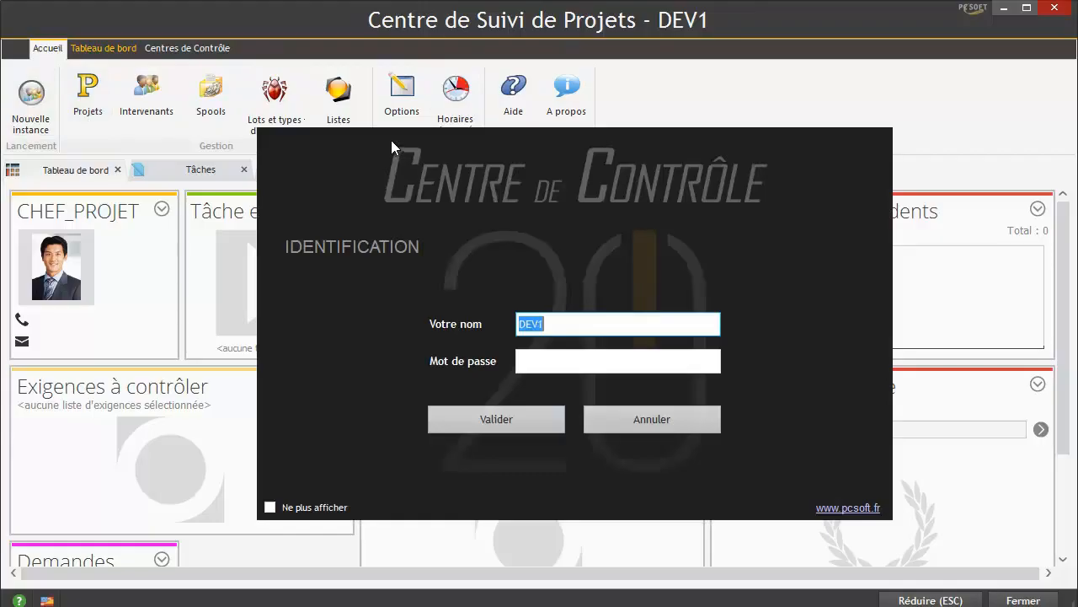
type("CHEF_PROJET")
key("Return")
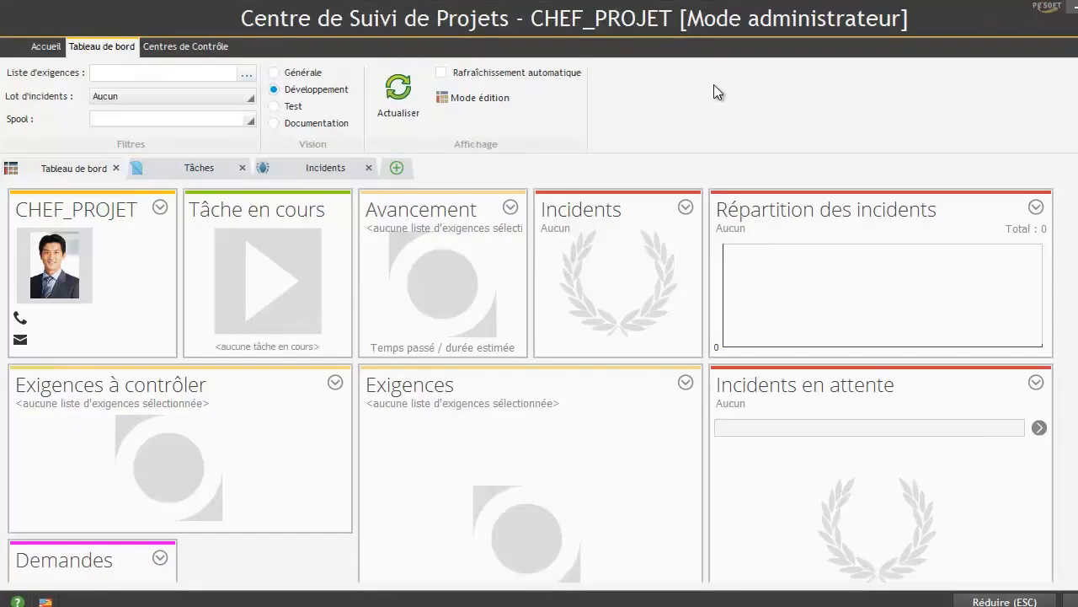
left_click_drag(799, 17, 576, 33)
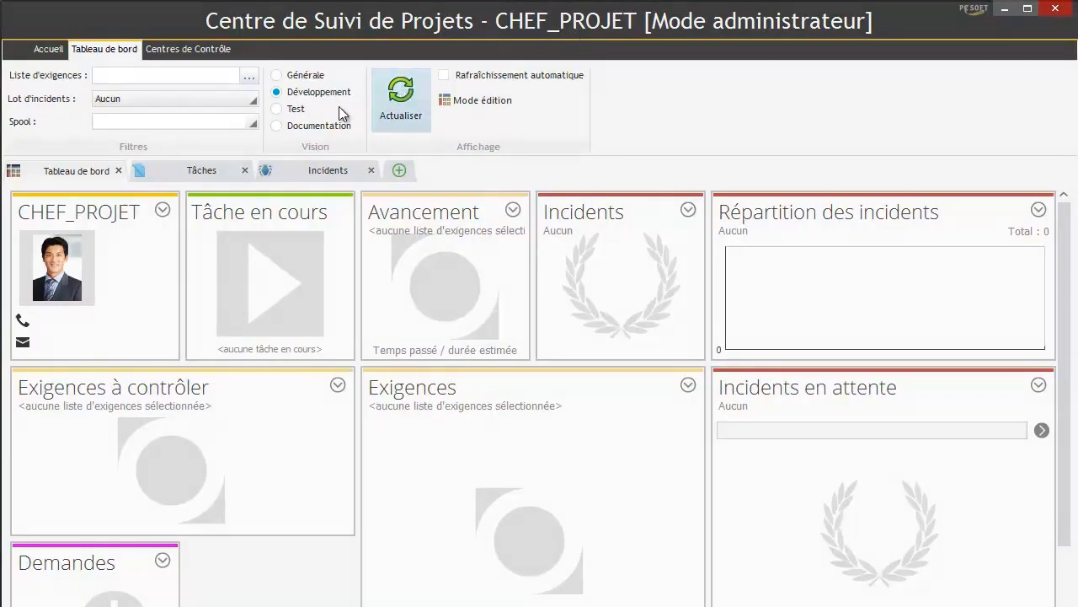
left_click(65, 49)
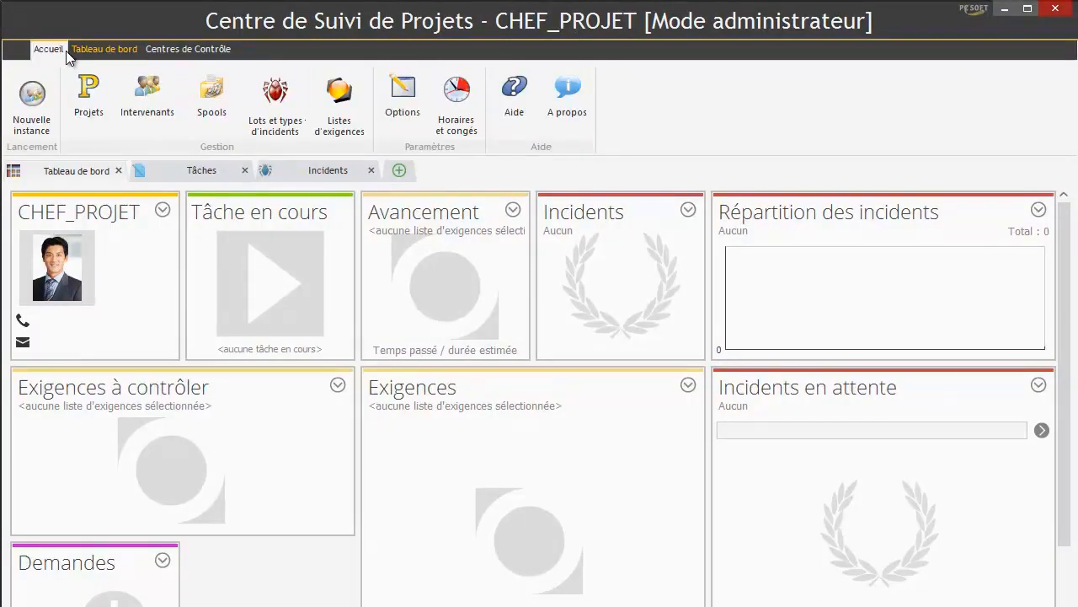
- Start a new Windows project named Loterie, described as 'Gestion des tirages', stored in the GDS
left_click(89, 86)
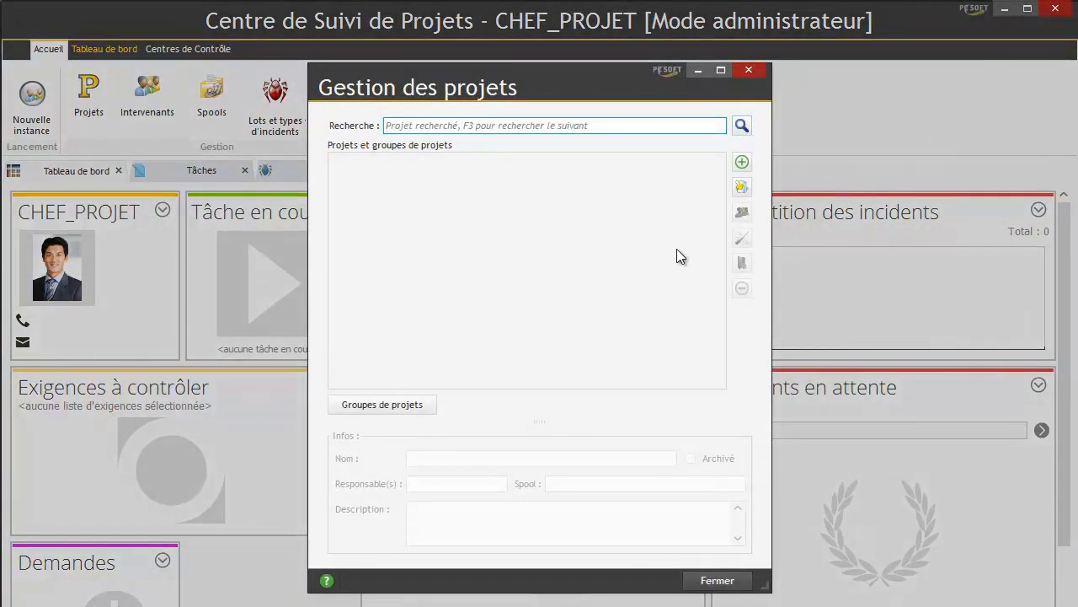
left_click(741, 162)
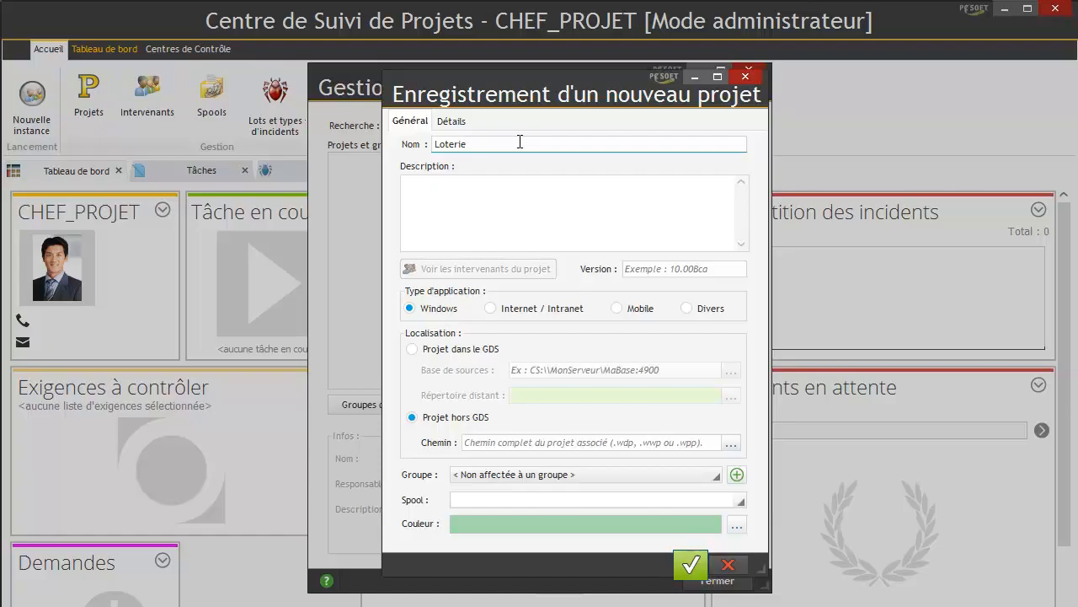
left_click(484, 194)
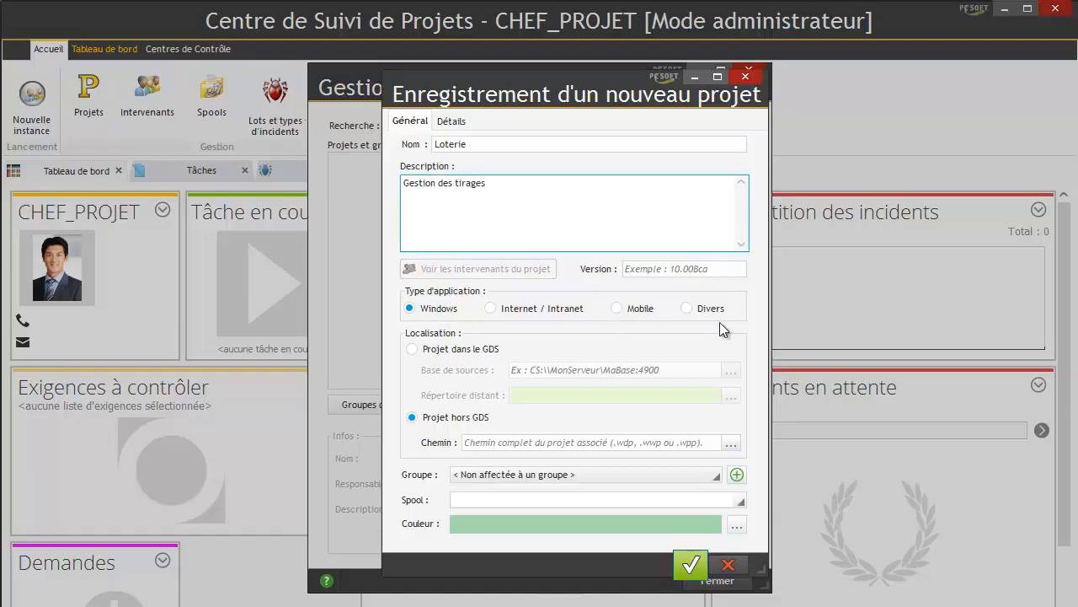
left_click(451, 310)
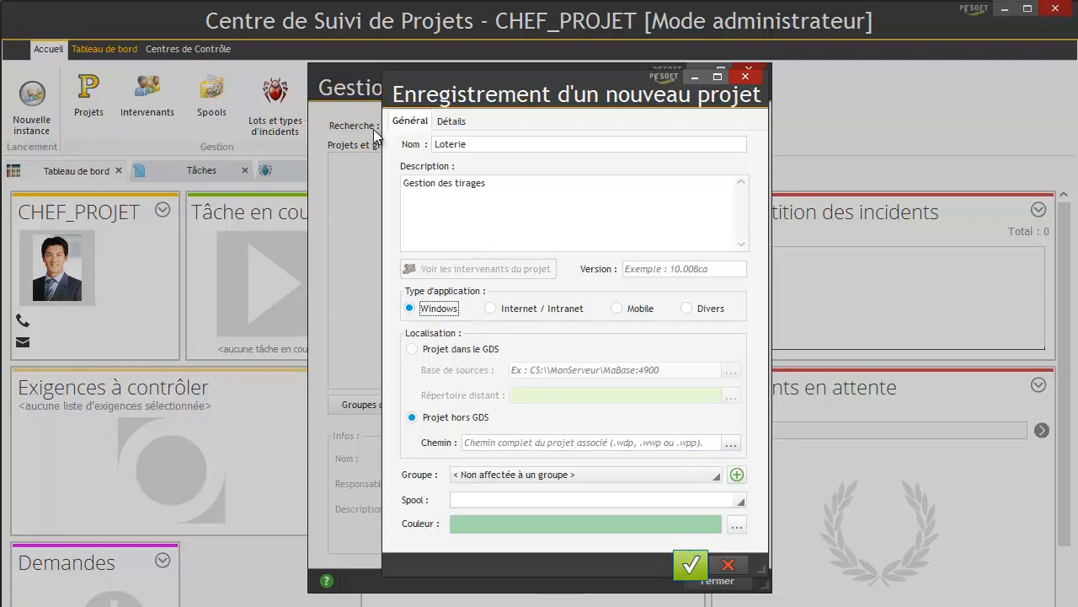
left_click(495, 354)
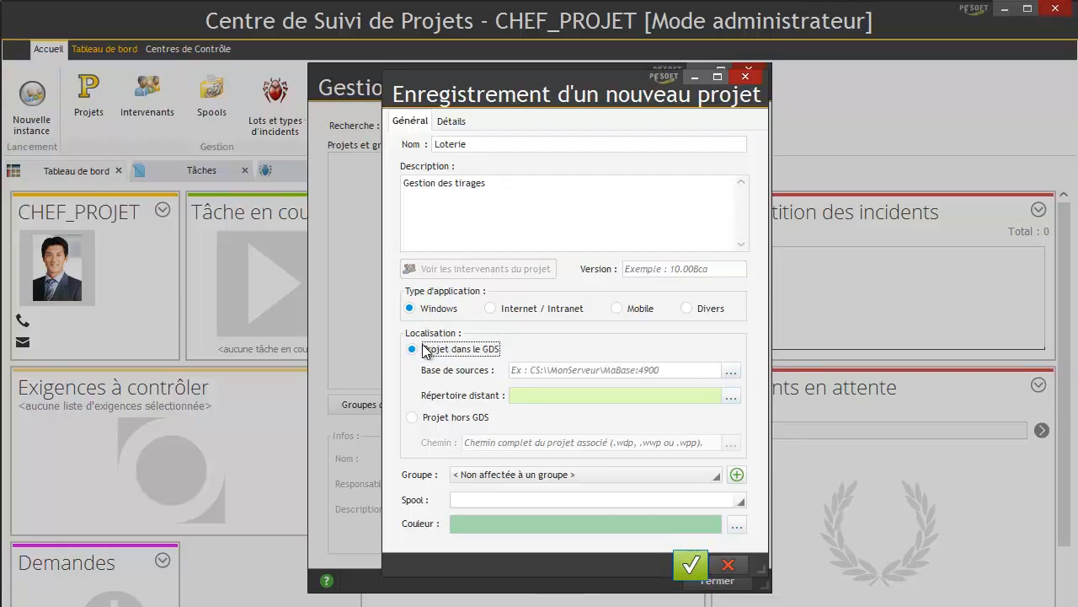
- Set the source base to the HFSQL Client/Serveur GDS at CS:\\localhost:4910\GDS
left_click(731, 372)
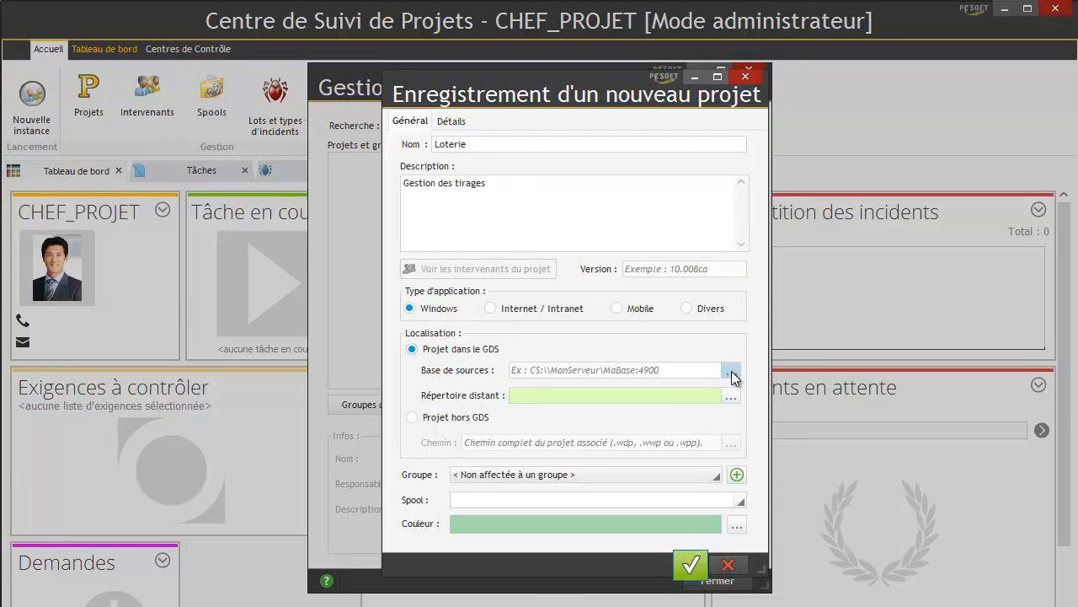
left_click(545, 330)
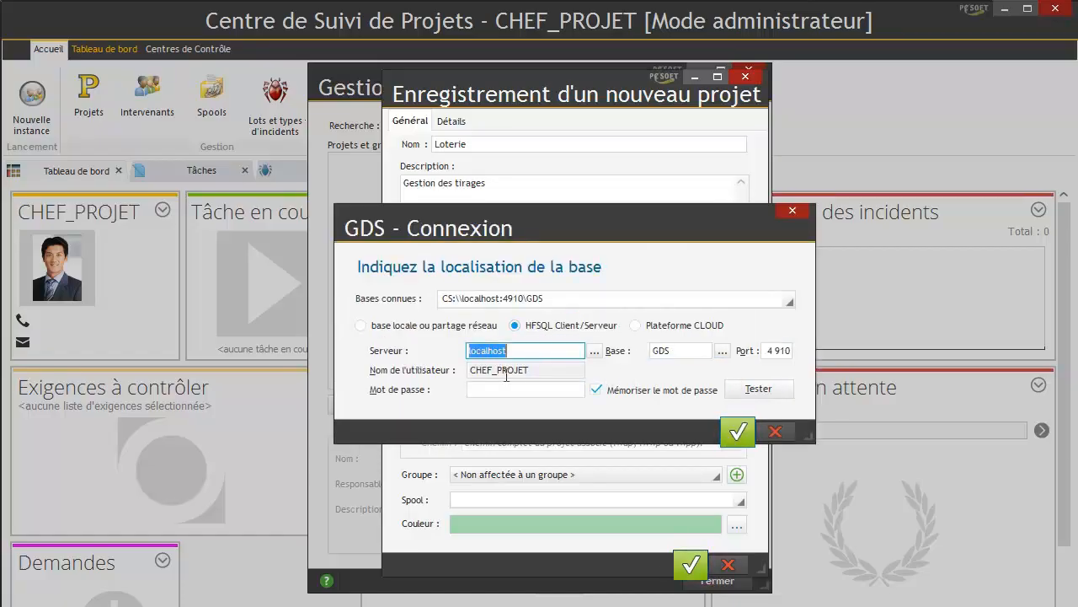
left_click(536, 373)
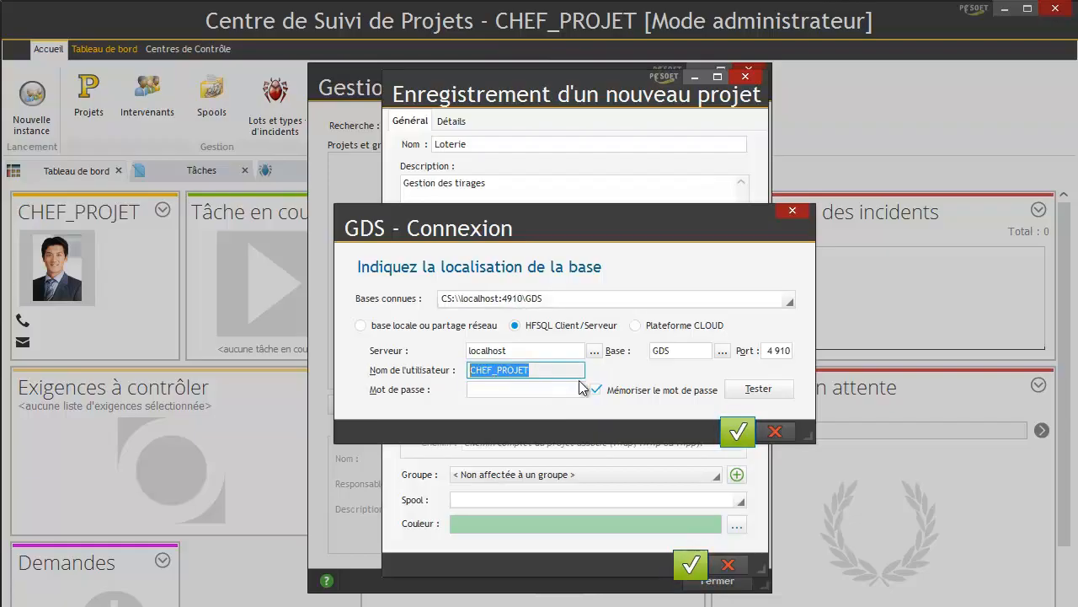
left_click(738, 431)
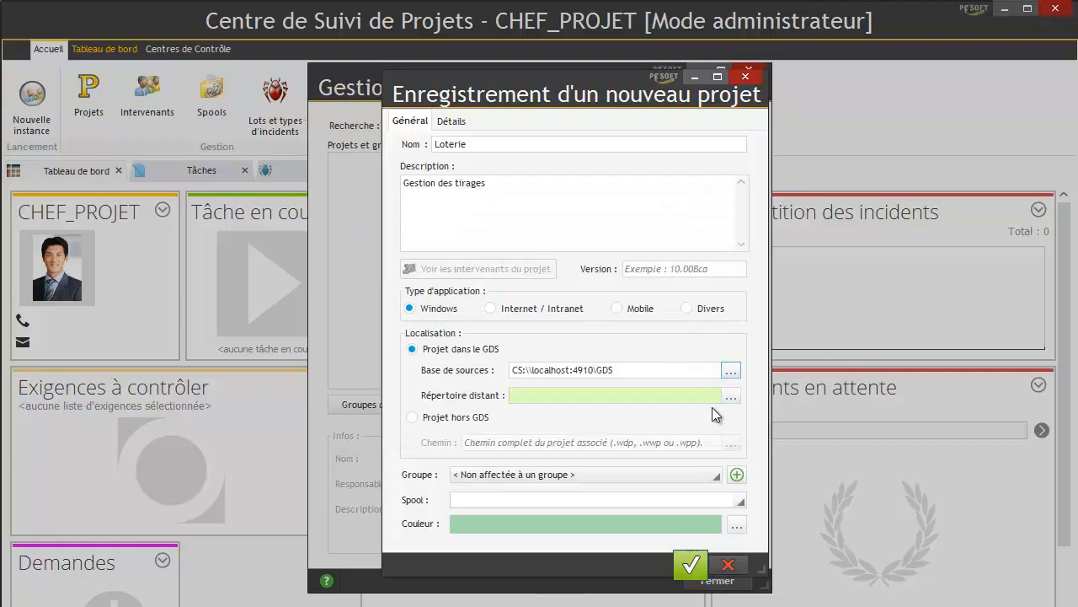
- Choose GDS:\Projets WinDev\Loterie as the project's remote folder
left_click(731, 398)
left_click(445, 269)
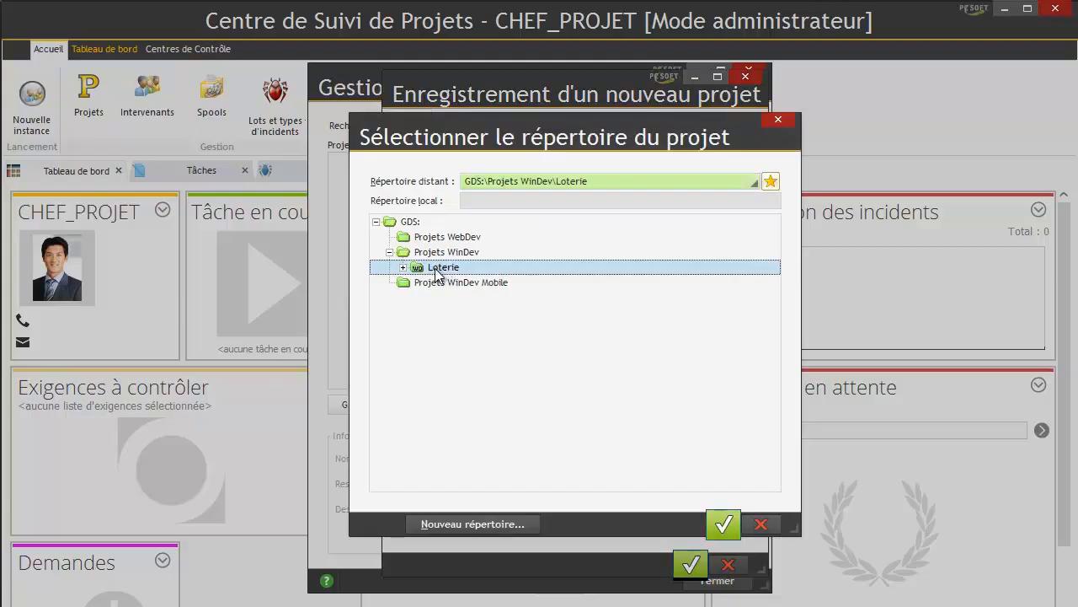
left_click(718, 525)
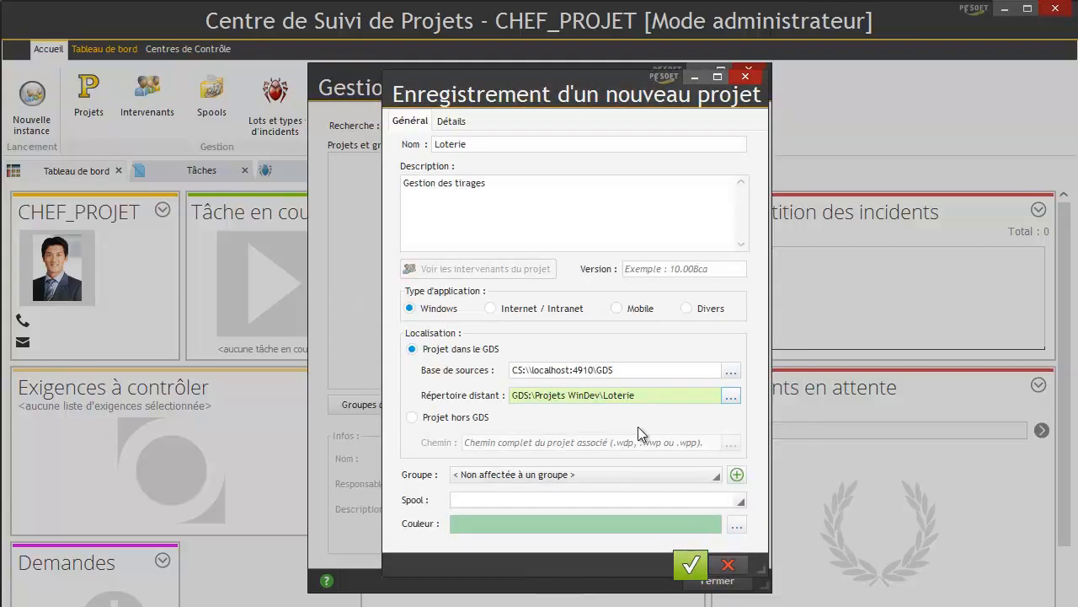
left_click(541, 476)
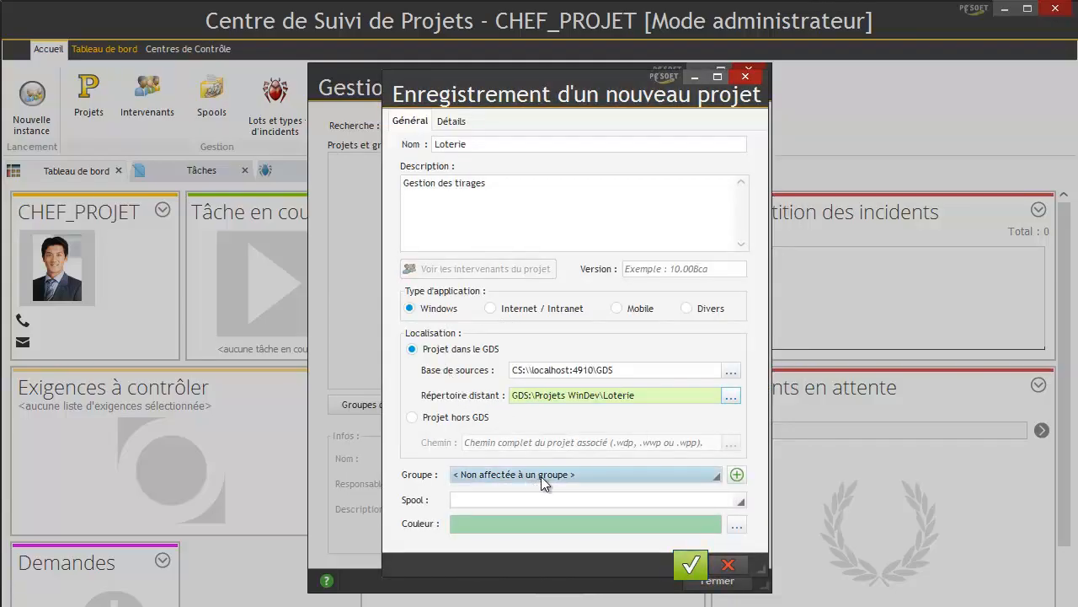
- Create a new project group named Projets_Formation
left_click(541, 476)
left_click(736, 475)
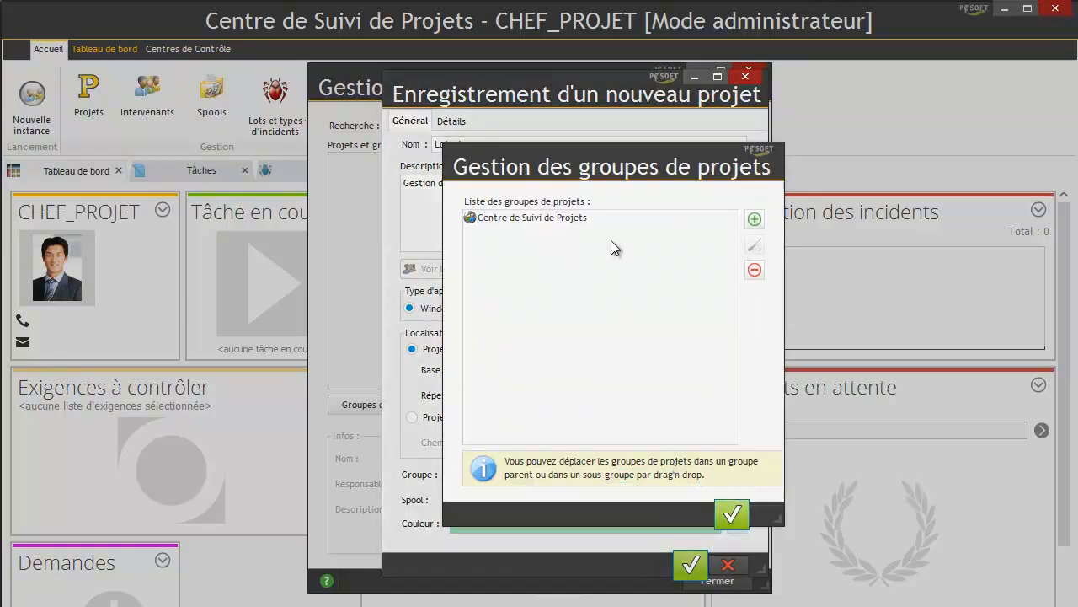
left_click(754, 219)
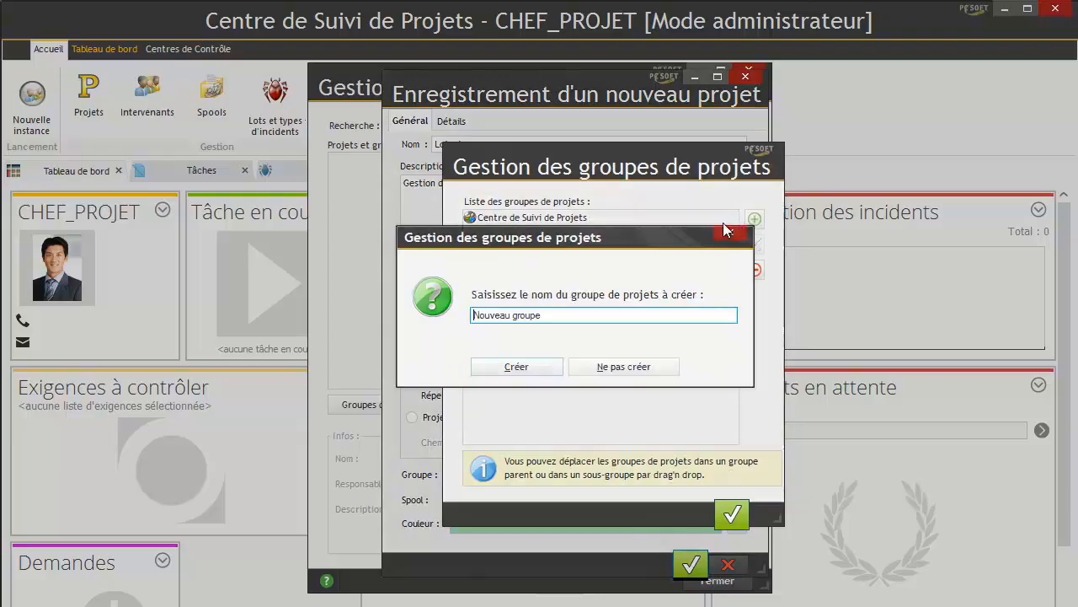
left_click_drag(580, 315, 209, 310)
type("Porjet")
key("BackSpace")
key("BackSpace")
key("BackSpace")
key("BackSpace")
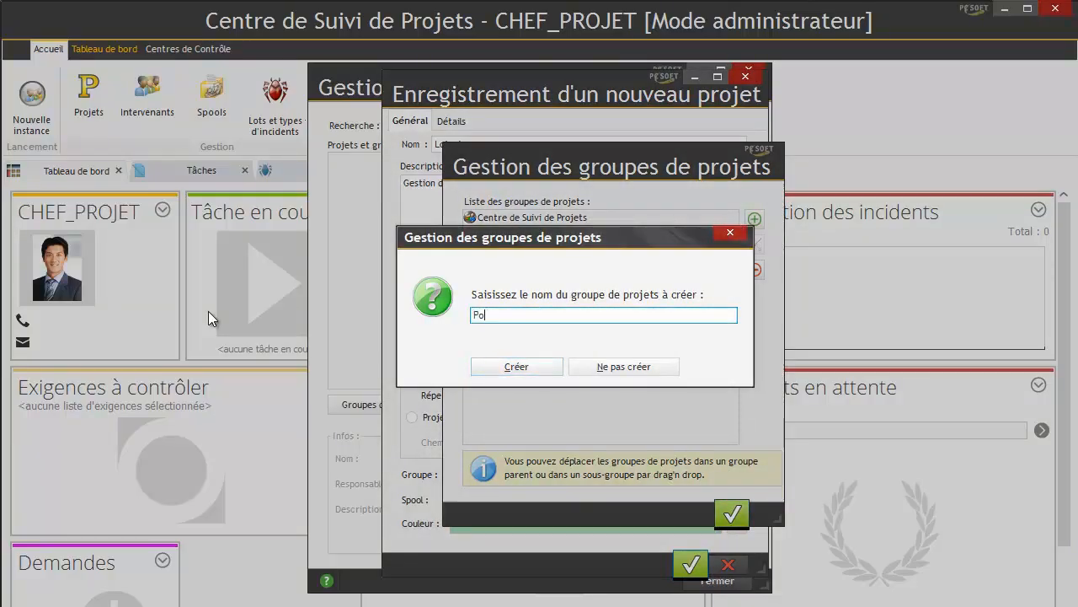
type("rojets _Fromation")
key("BackSpace")
key("BackSpace")
key("BackSpace")
key("BackSpace")
key("BackSpace")
key("BackSpace")
key("BackSpace")
key("BackSpace")
type("ormation")
left_click(526, 367)
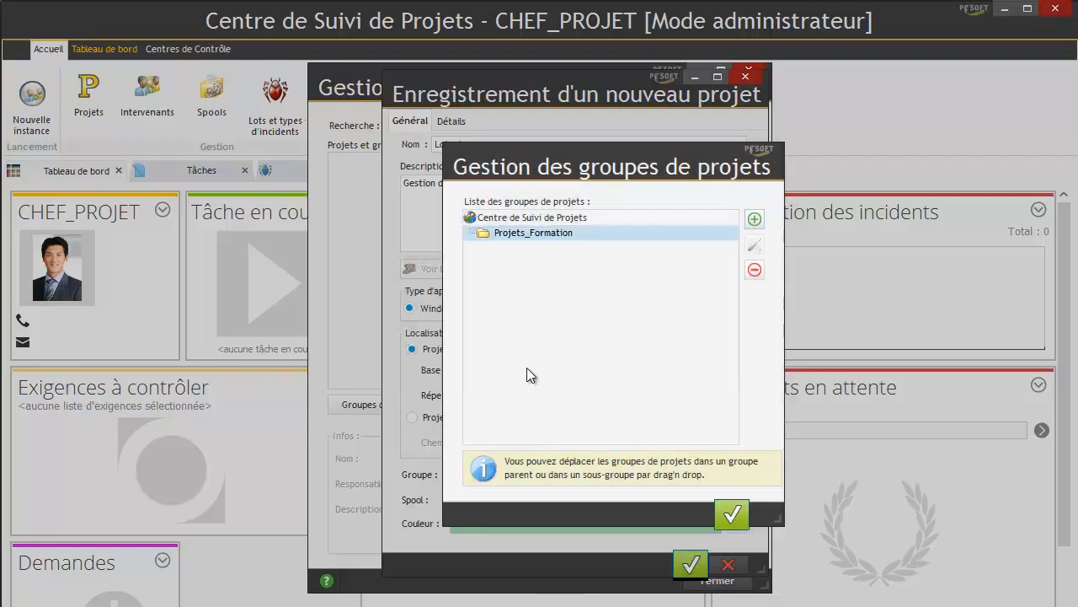
- Assign the Loterie project to the Projets_Formation group
left_click(558, 232)
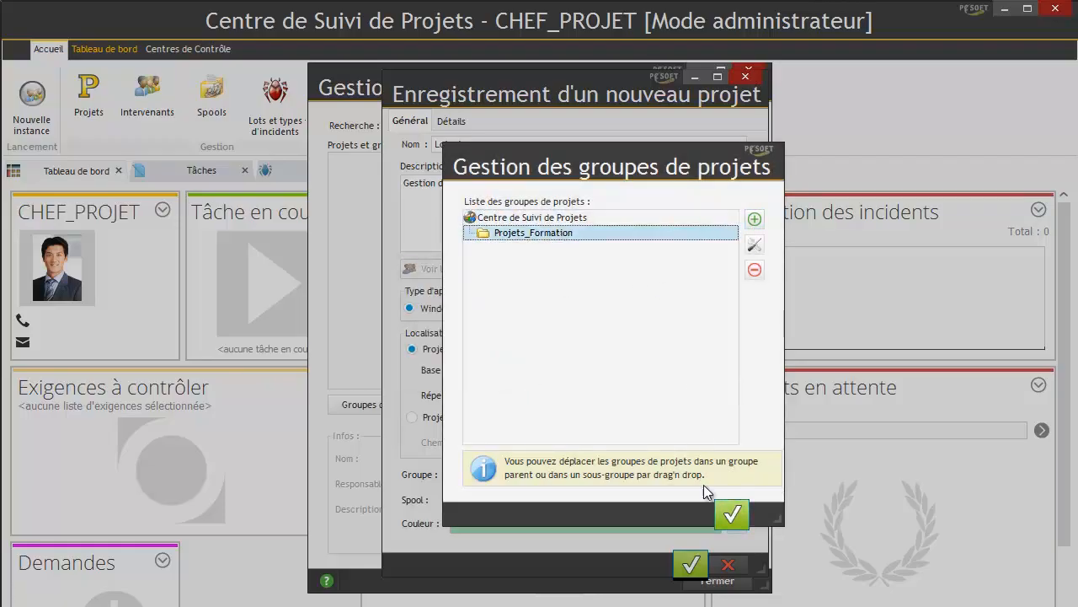
left_click(731, 517)
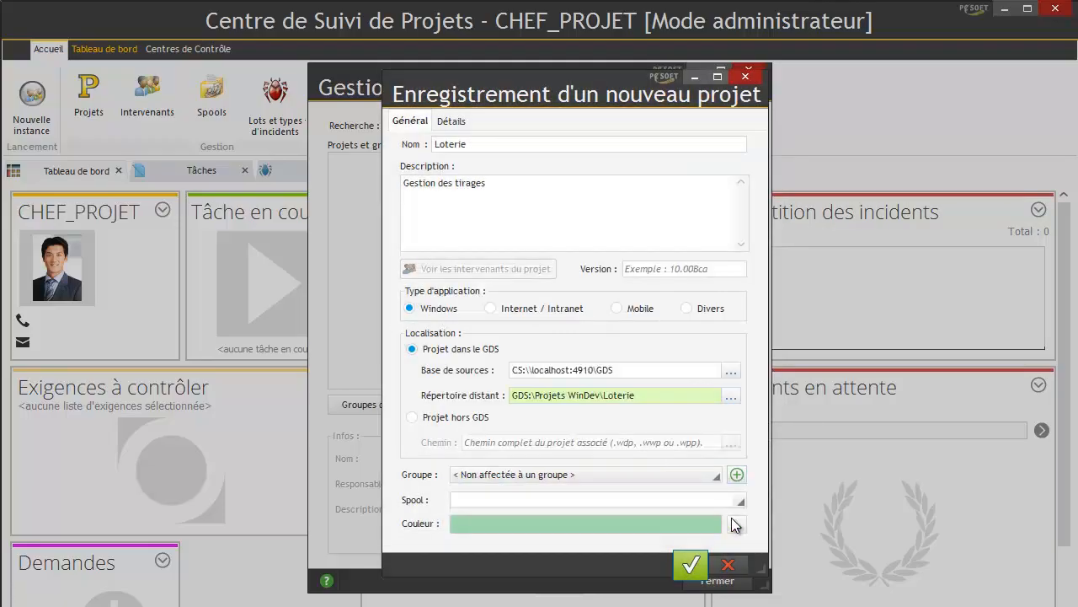
left_click(571, 472)
double_click(543, 204)
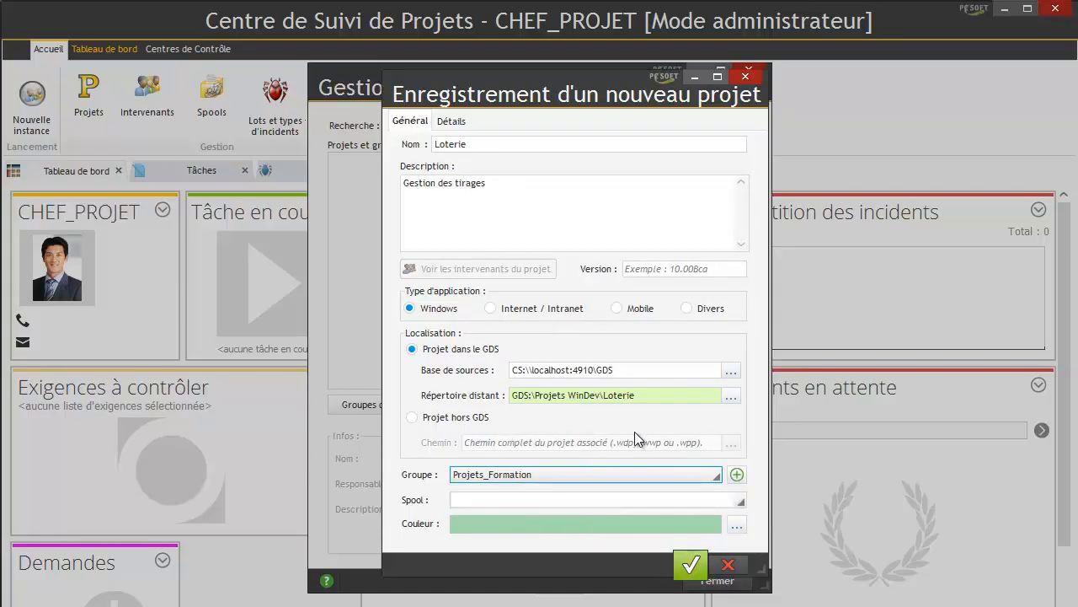
- Give Loterie version 1.0 and a planned delivery date of 31/01/2015, then save it
left_click(670, 268)
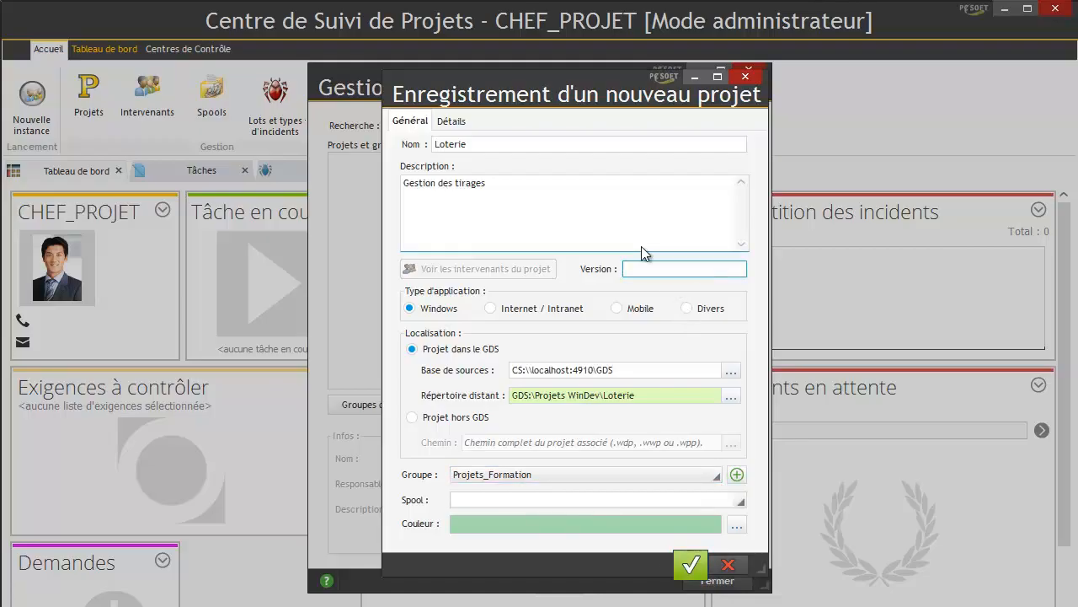
type("1.0")
left_click(452, 121)
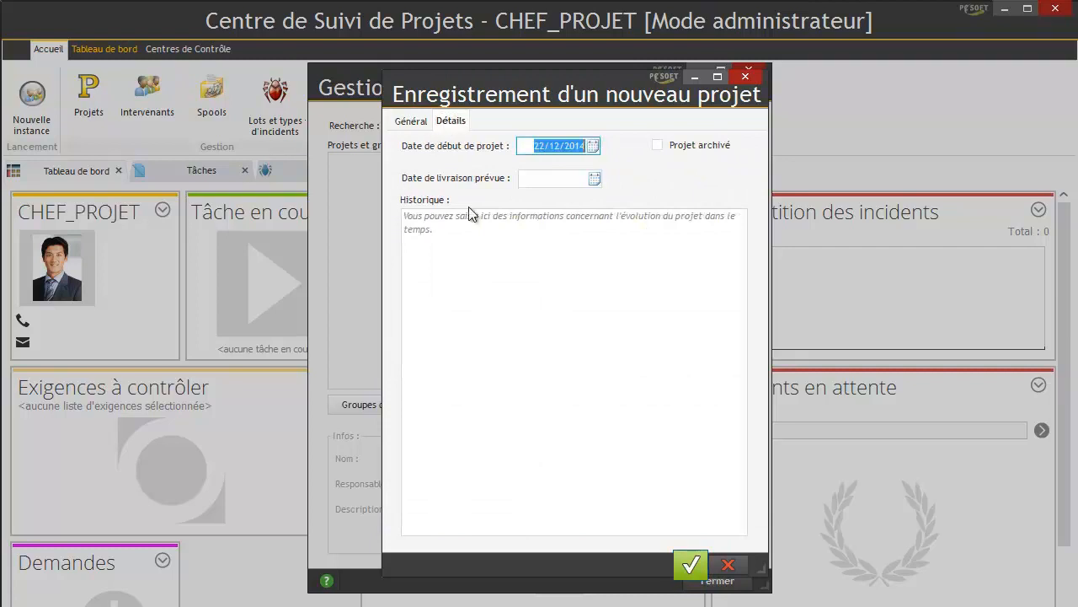
left_click(534, 178)
left_click(596, 179)
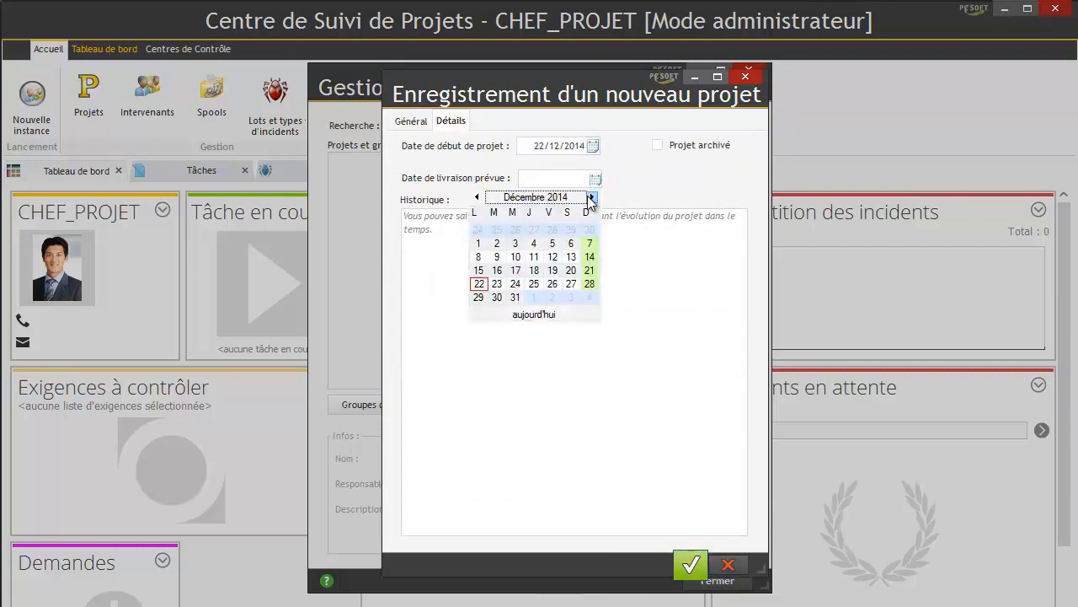
left_click(590, 197)
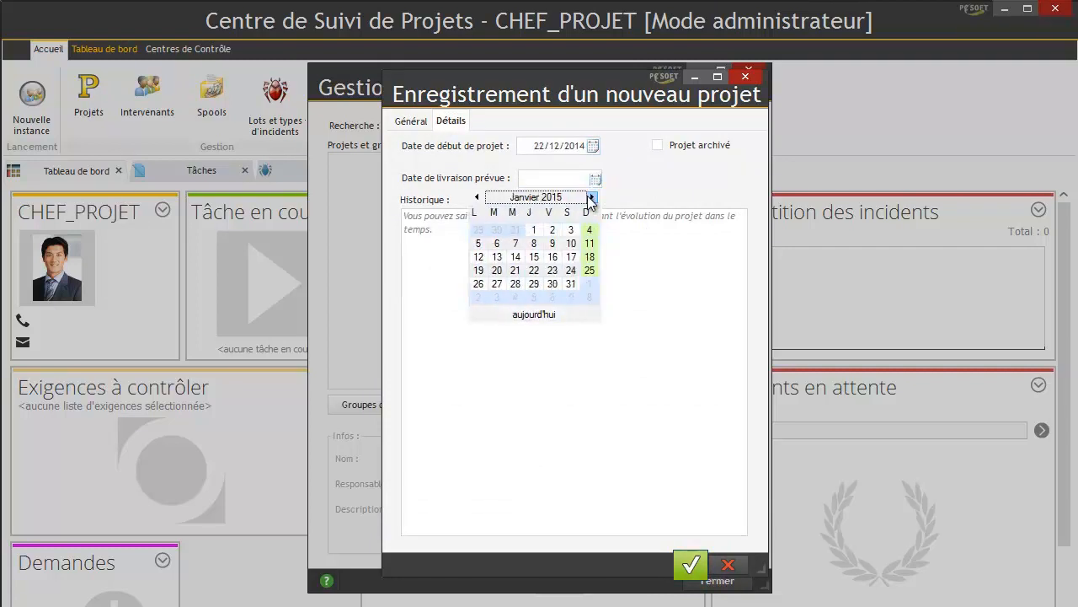
left_click(571, 285)
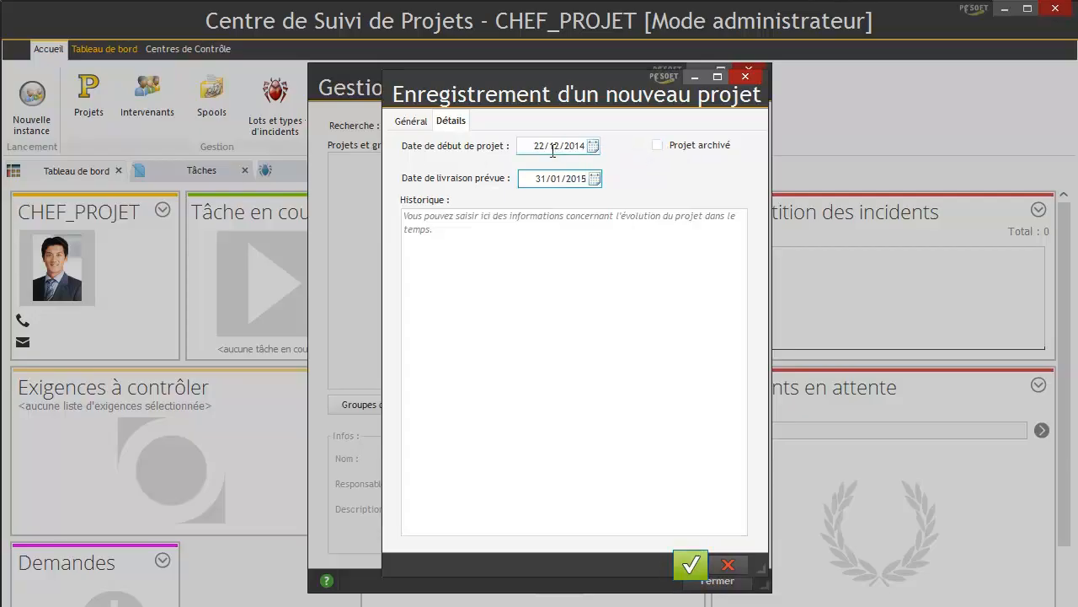
left_click(412, 123)
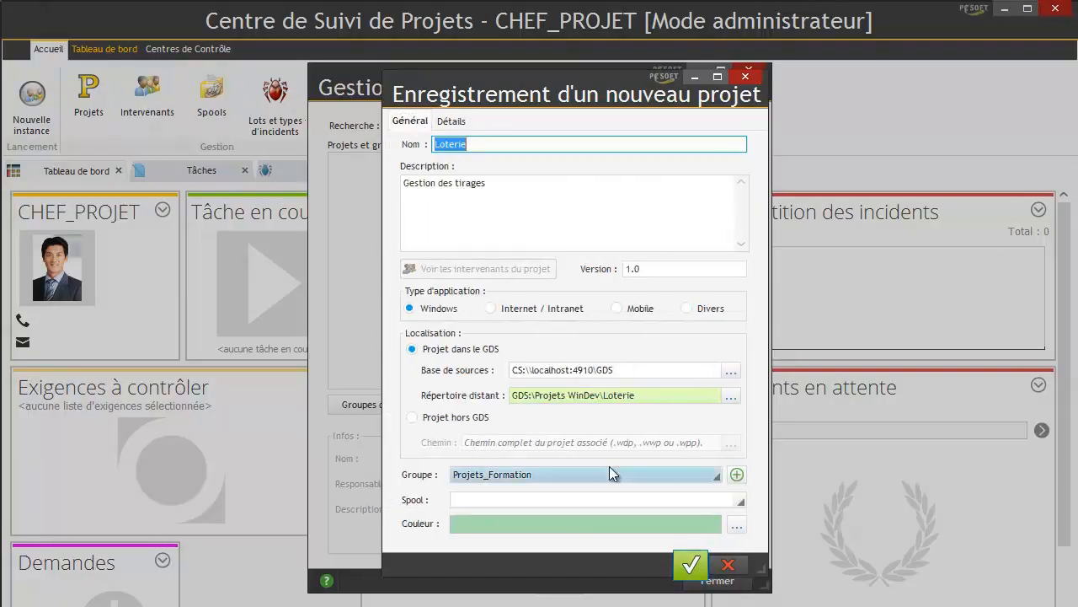
left_click(696, 558)
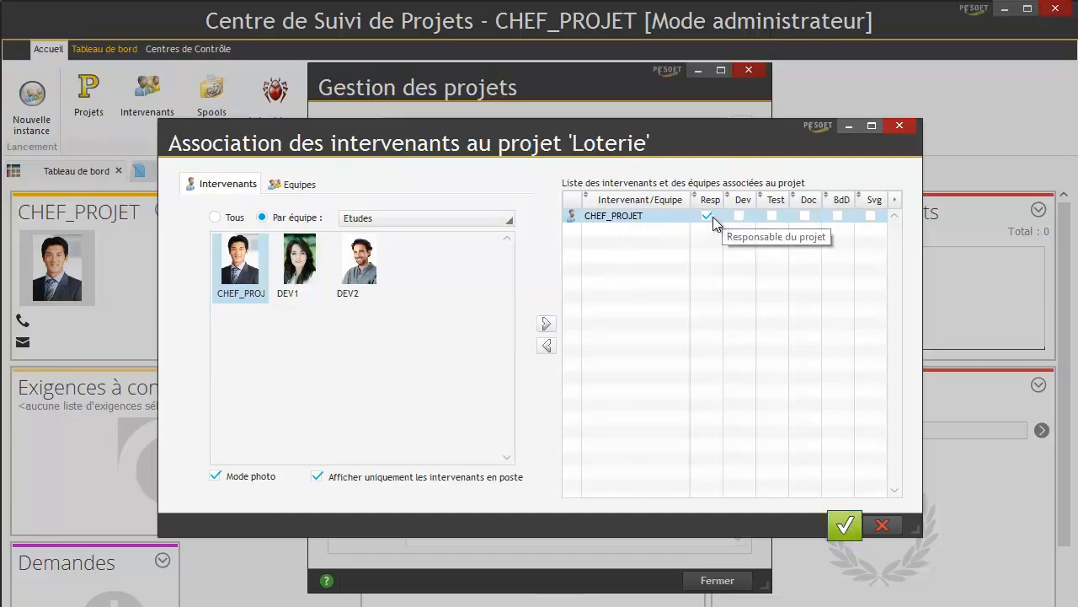
- Add DEV1 with Dev, Doc and BdD roles and DEV2 with Dev and Test roles
double_click(305, 271)
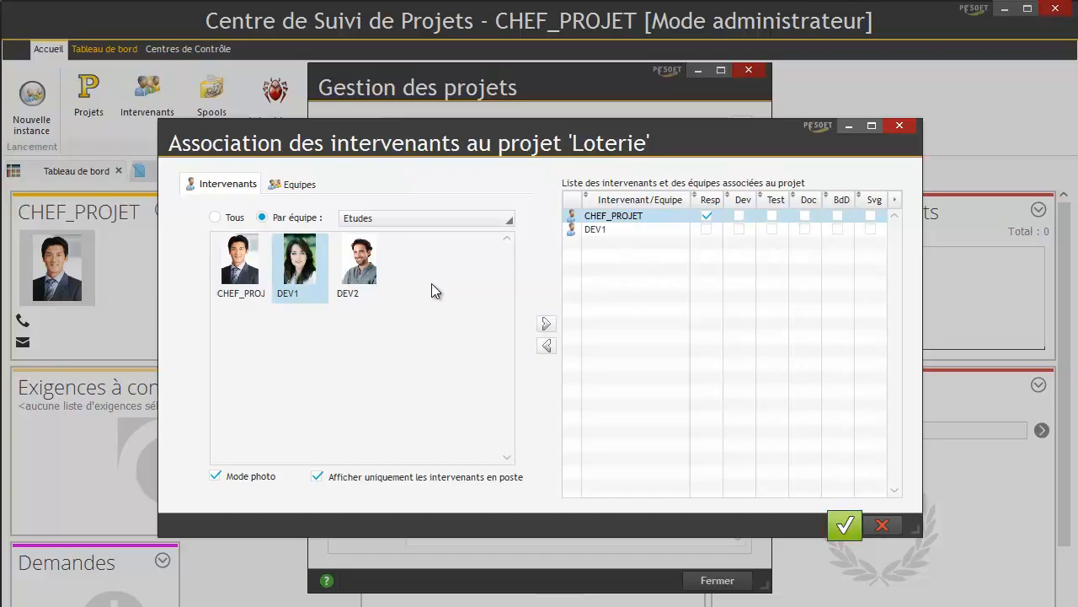
left_click(742, 228)
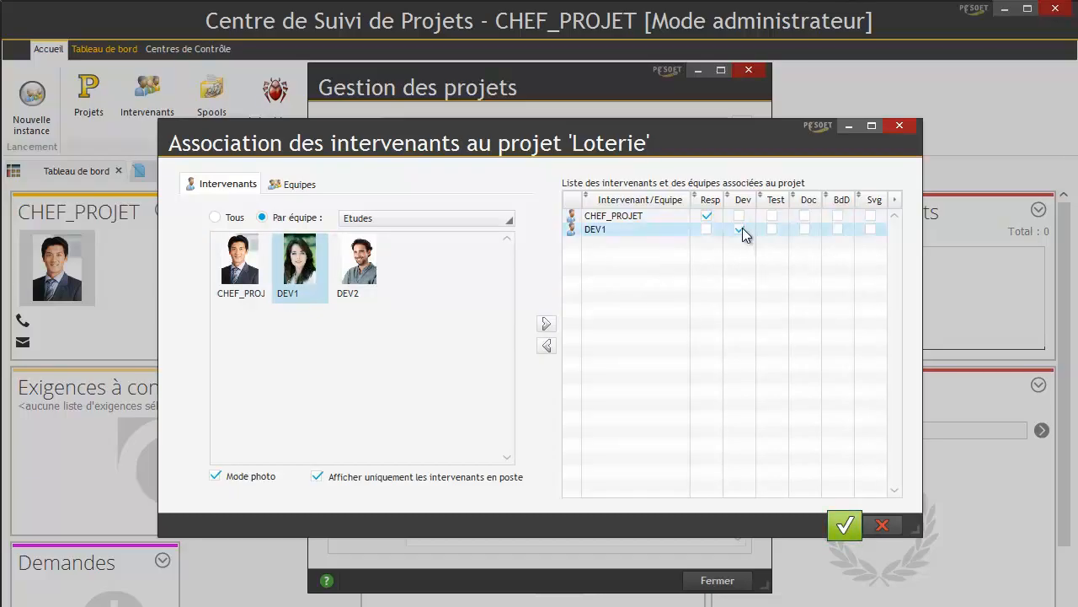
double_click(361, 266)
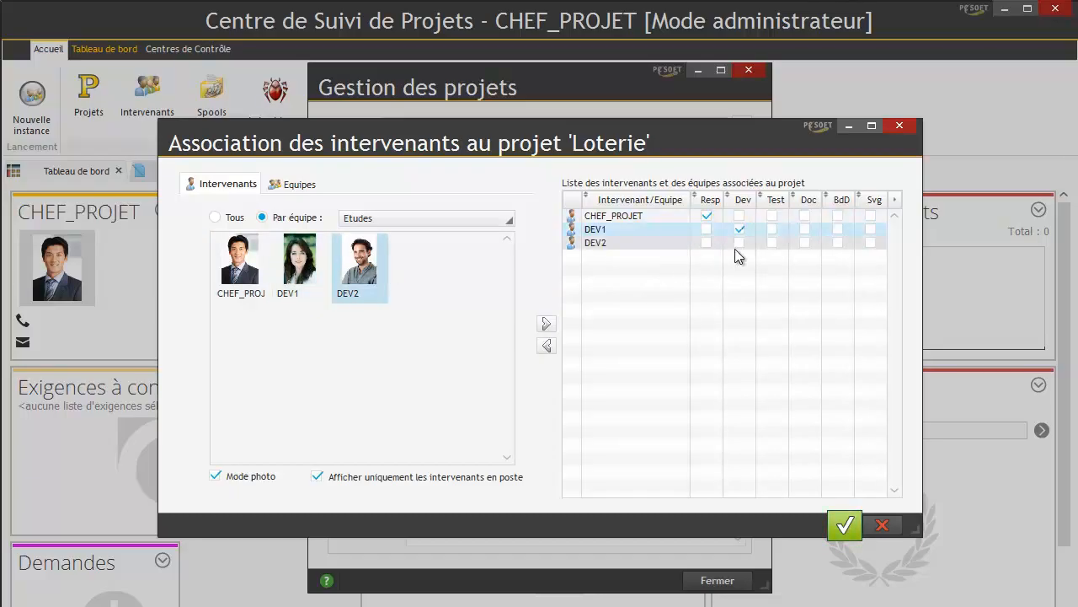
left_click(740, 243)
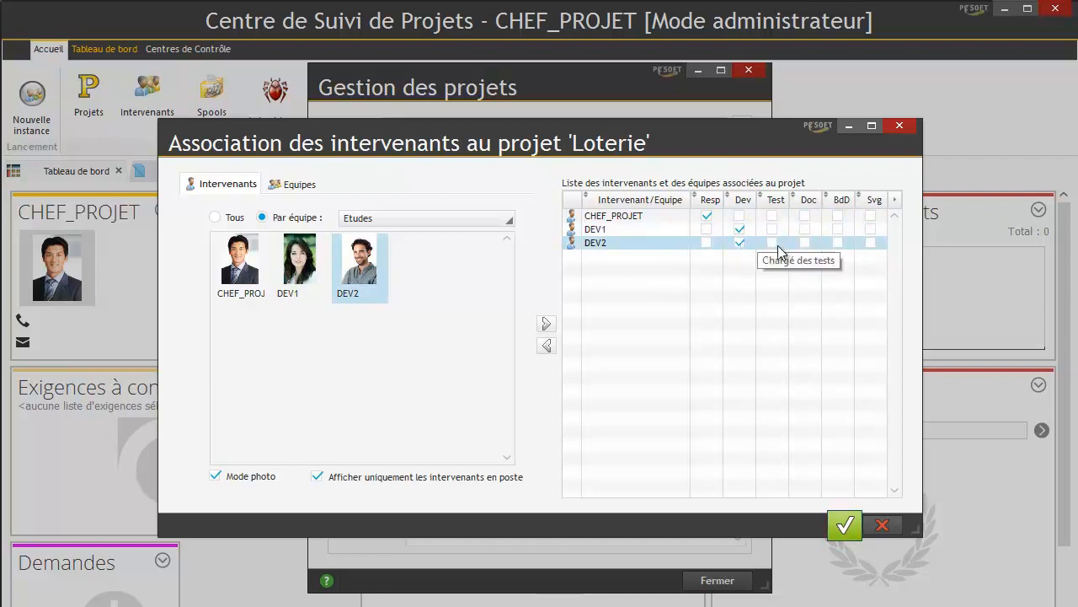
left_click(773, 242)
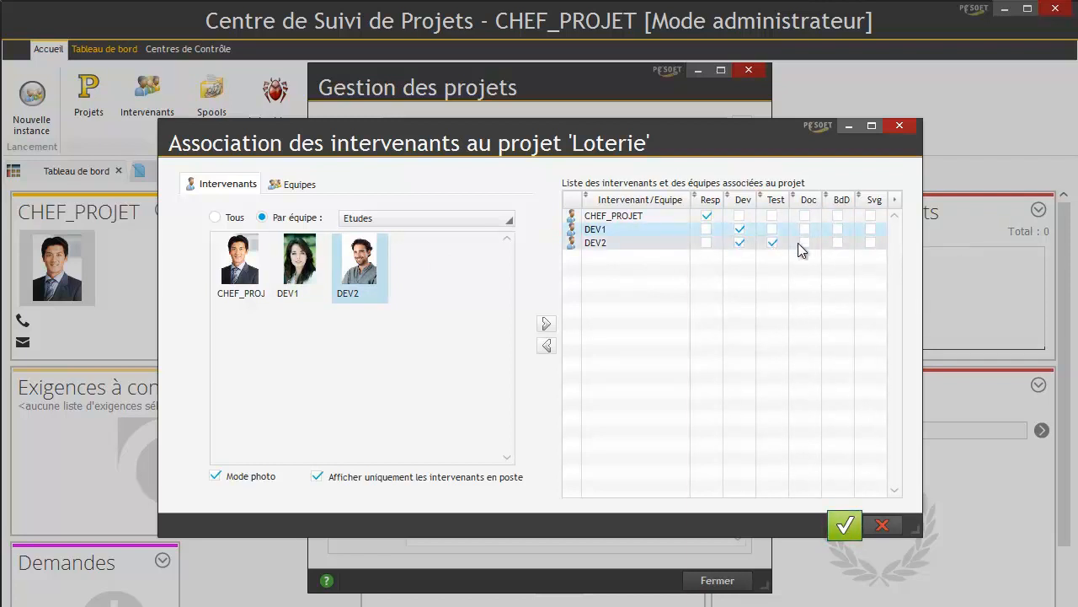
left_click(838, 229)
left_click(310, 187)
left_click(245, 189)
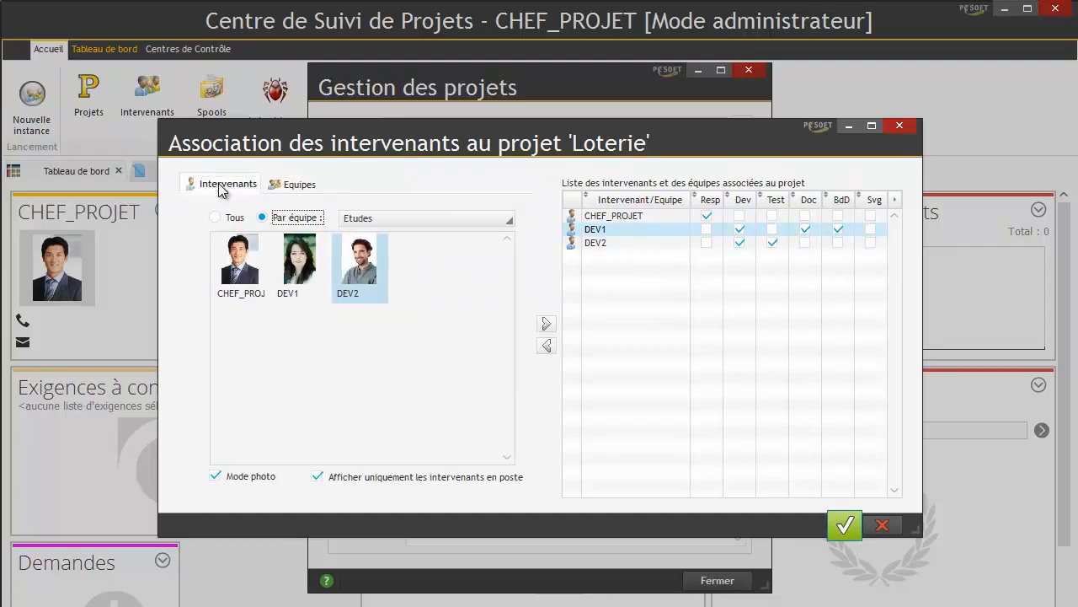
left_click(843, 524)
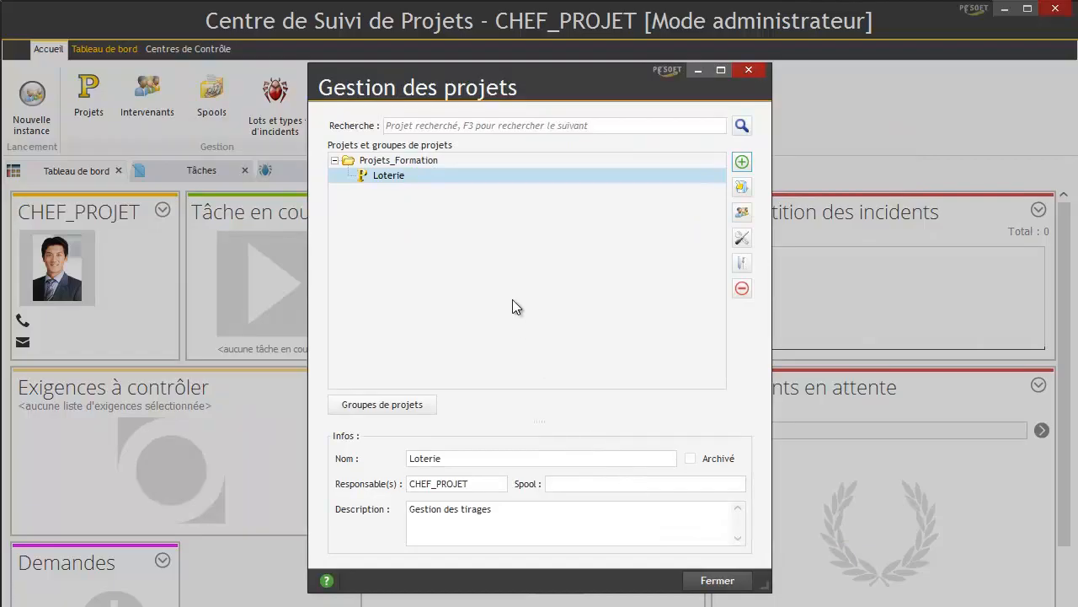
left_click(723, 583)
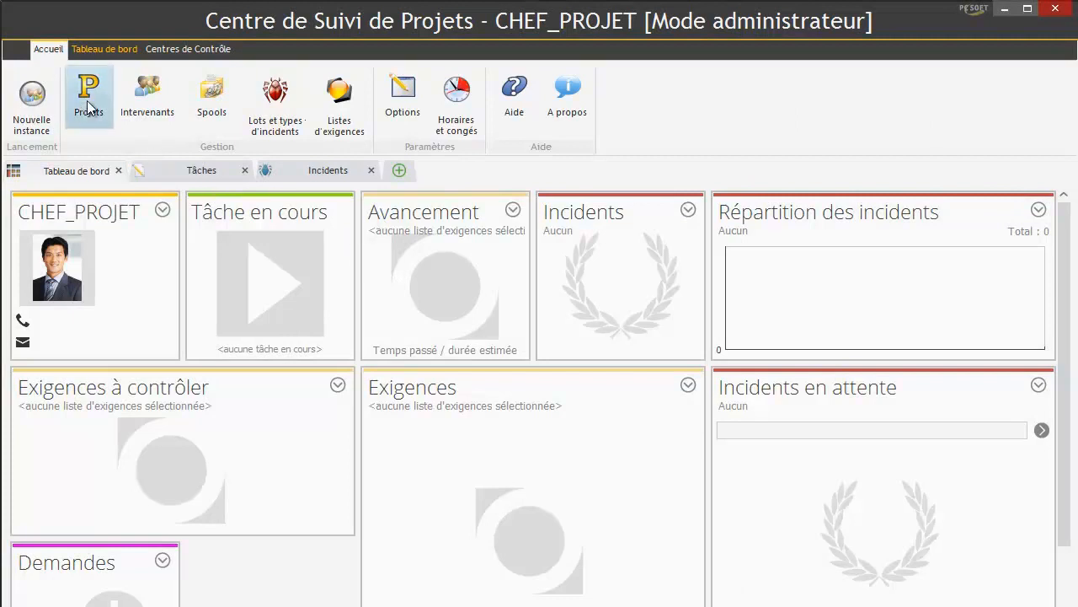
left_click(111, 114)
left_click(334, 161)
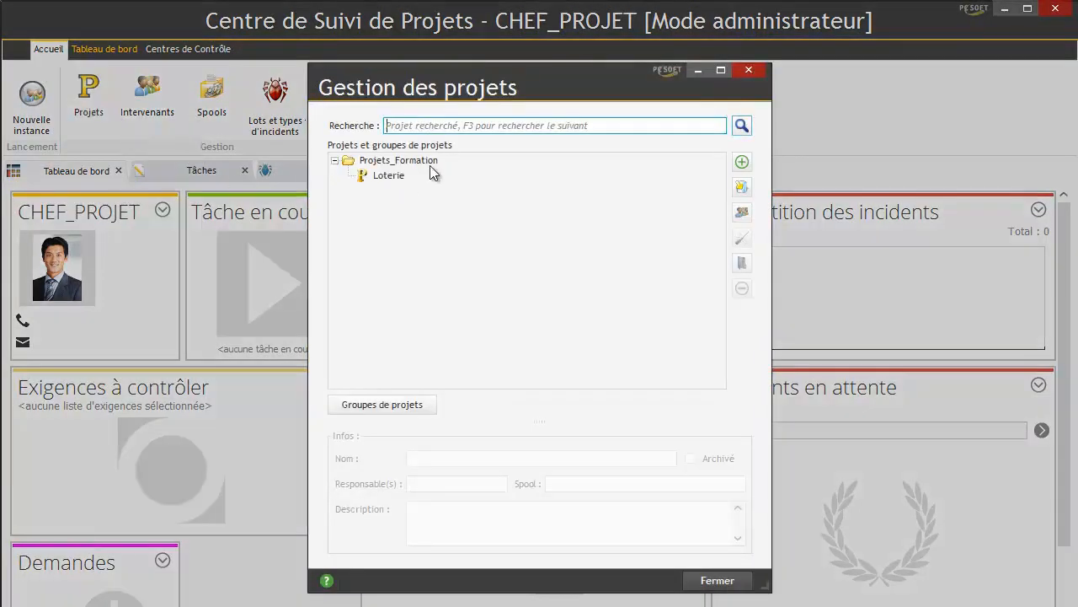
left_click(378, 176)
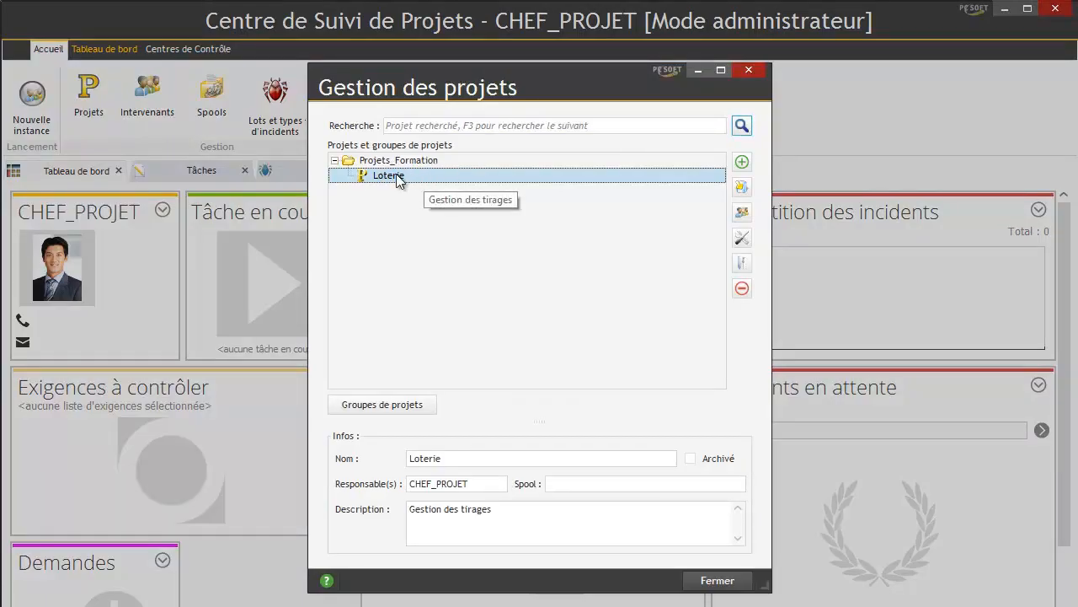
left_click(745, 217)
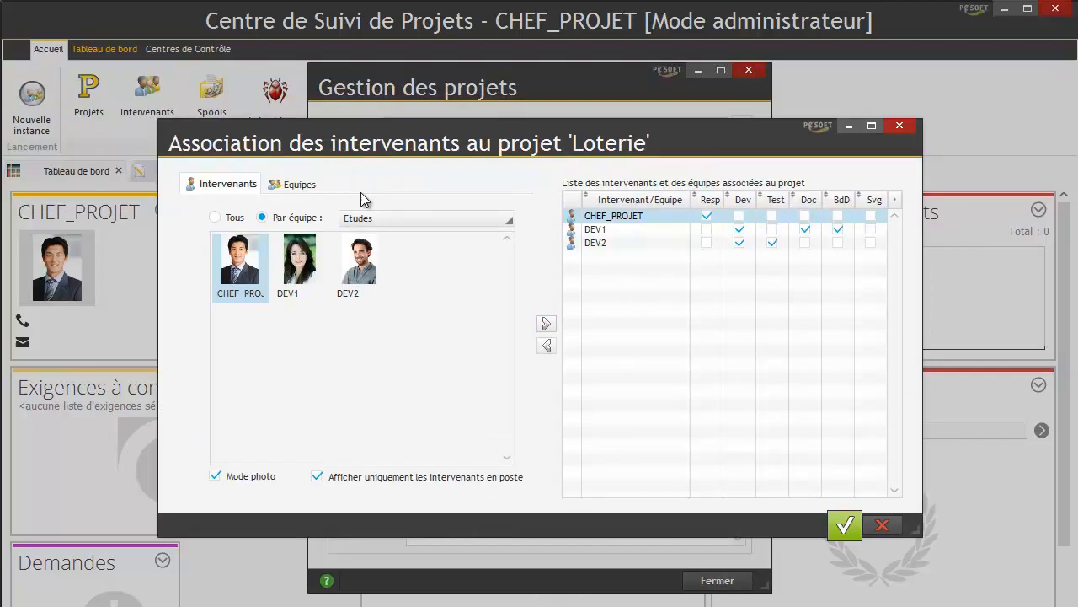
left_click(845, 525)
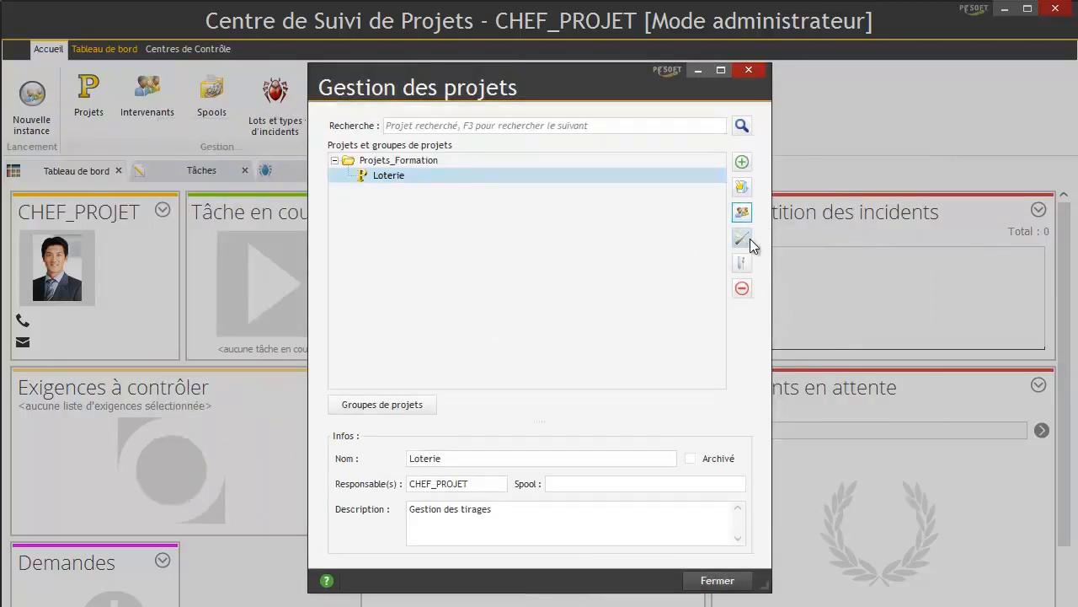
left_click(748, 238)
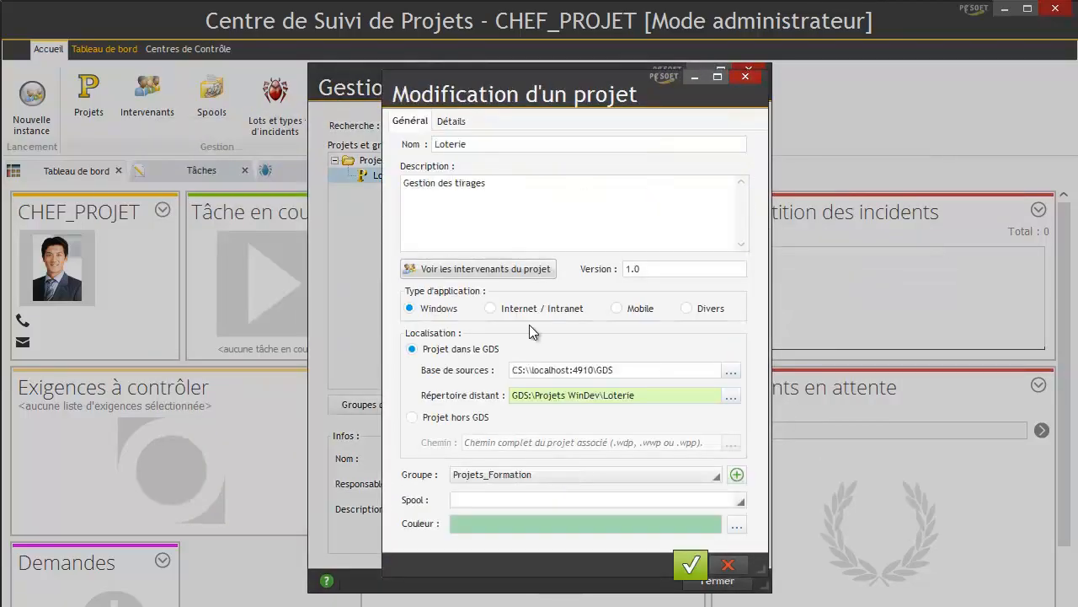
left_click(451, 121)
left_click(410, 120)
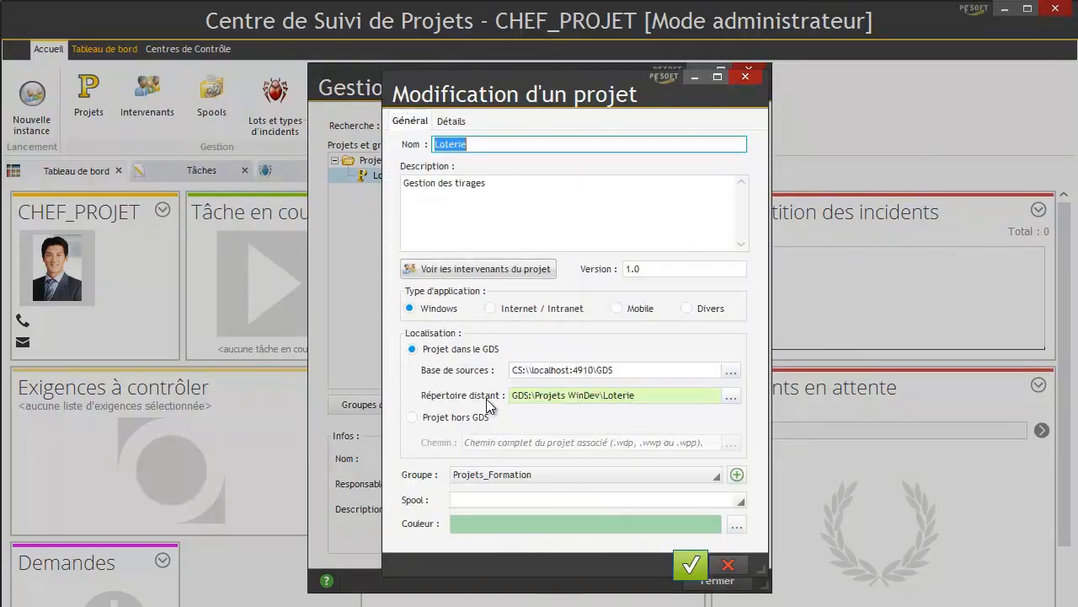
left_click(691, 564)
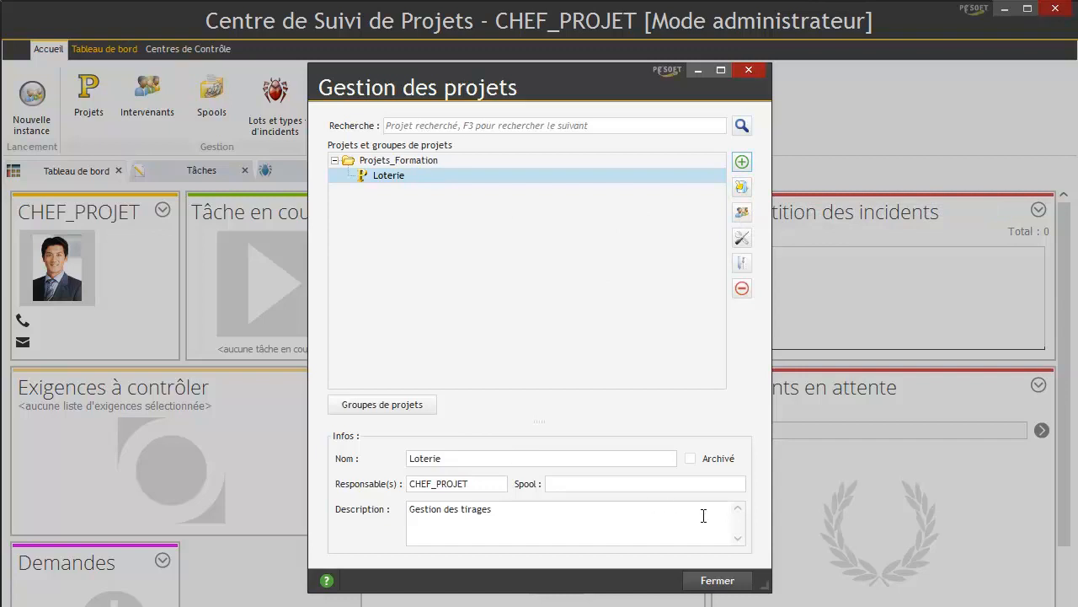
left_click(716, 580)
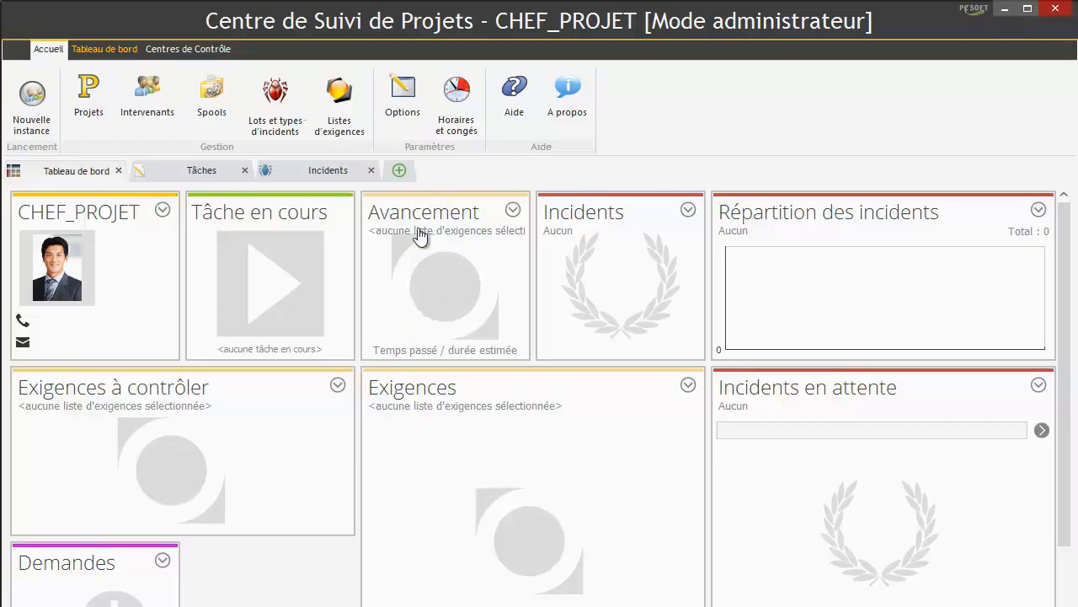
- Show the Tableau de bord filter and display options
left_click(488, 304)
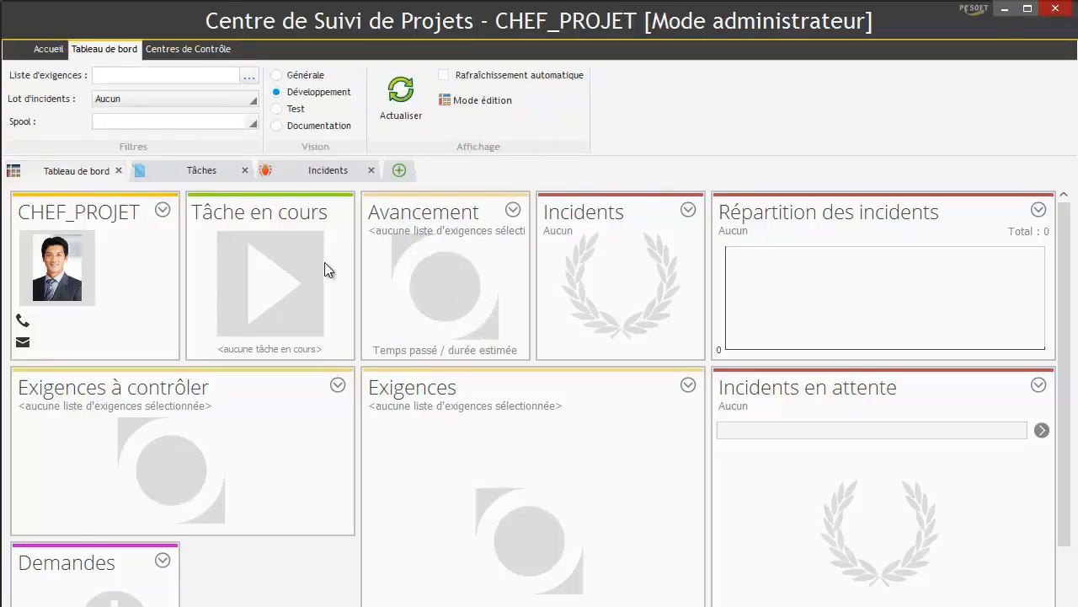